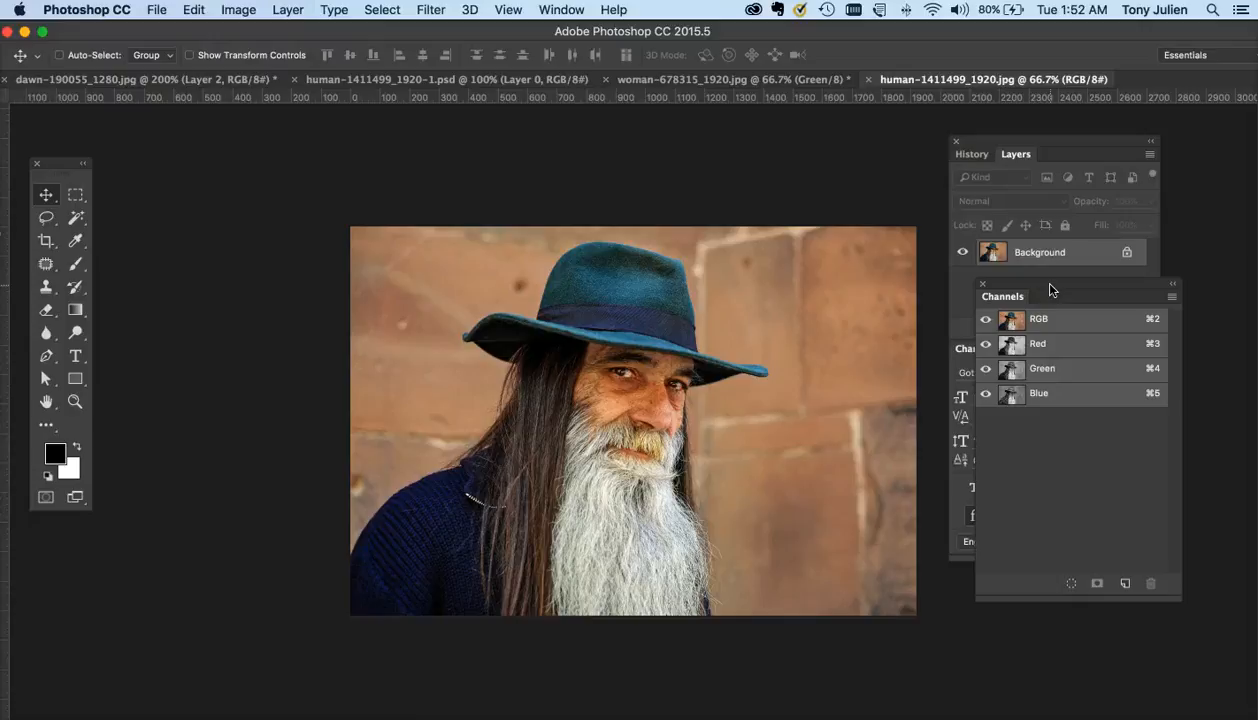
- Detach the Channels panel next to the toolbox, then open the dawn composite document and zoom out
{"action": "left_click_drag", "start_coordinate": [1050, 290], "coordinate": [188, 182]}
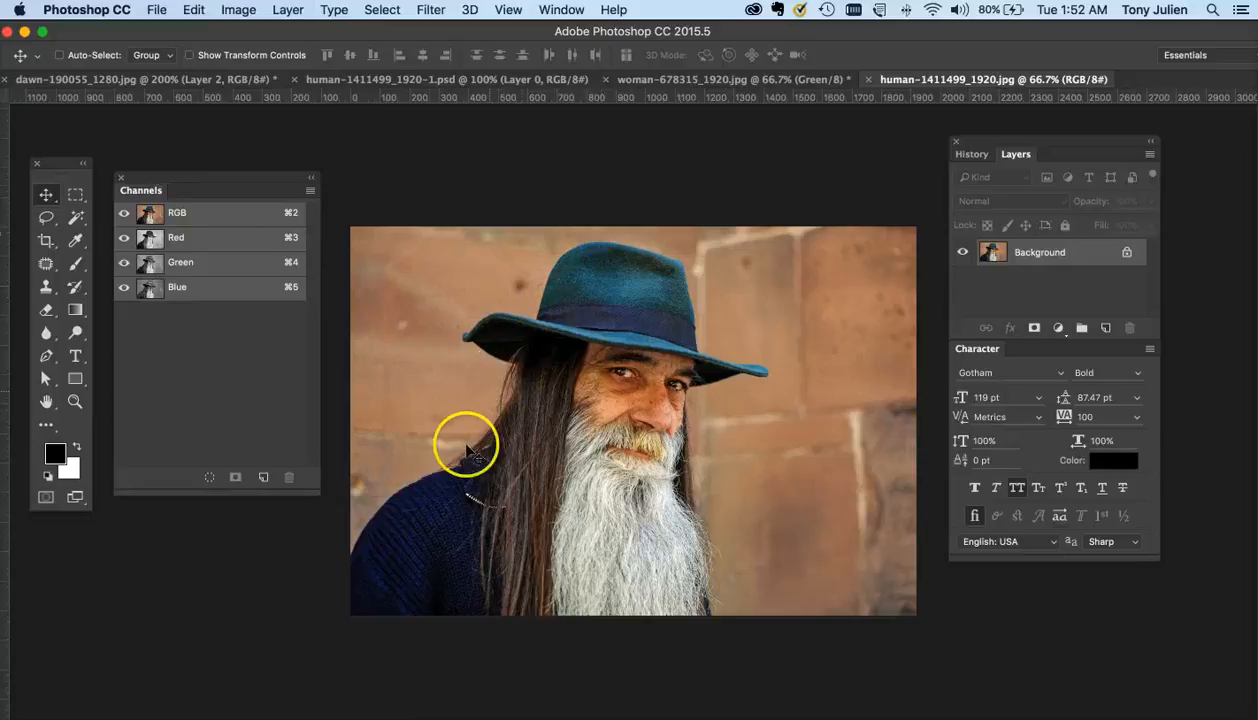
{"action": "left_click", "coordinate": [146, 79]}
{"action": "key", "text": "super+minus"}
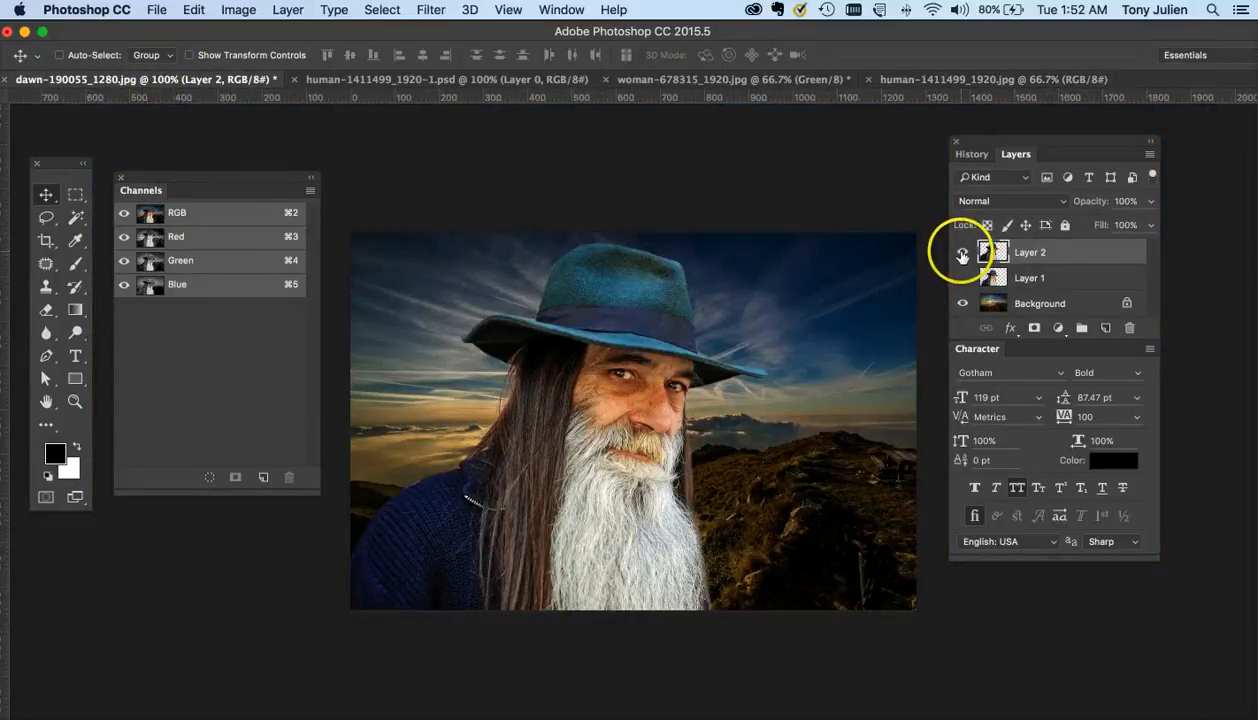
- Compare the dawn composite with and without Layer 2, then switch to the human-1411499_1920.jpg document
{"action": "left_click", "coordinate": [962, 254]}
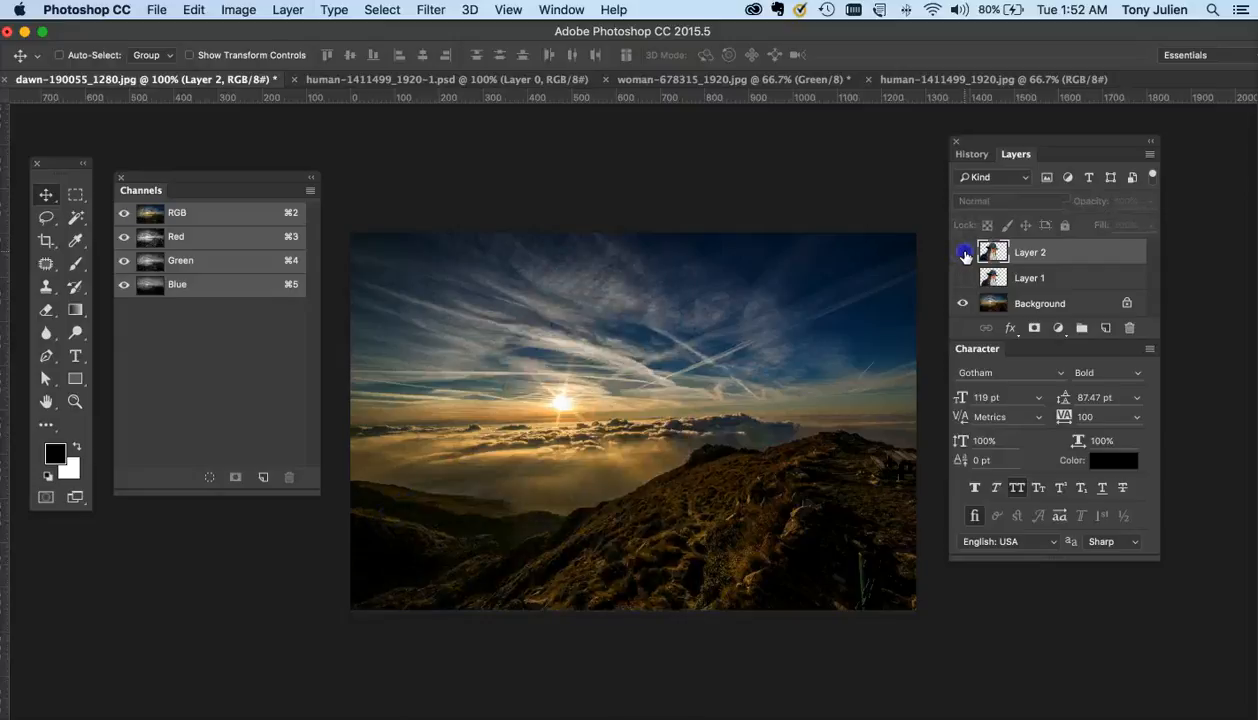
{"action": "left_click", "coordinate": [963, 254]}
{"action": "left_click", "coordinate": [445, 79]}
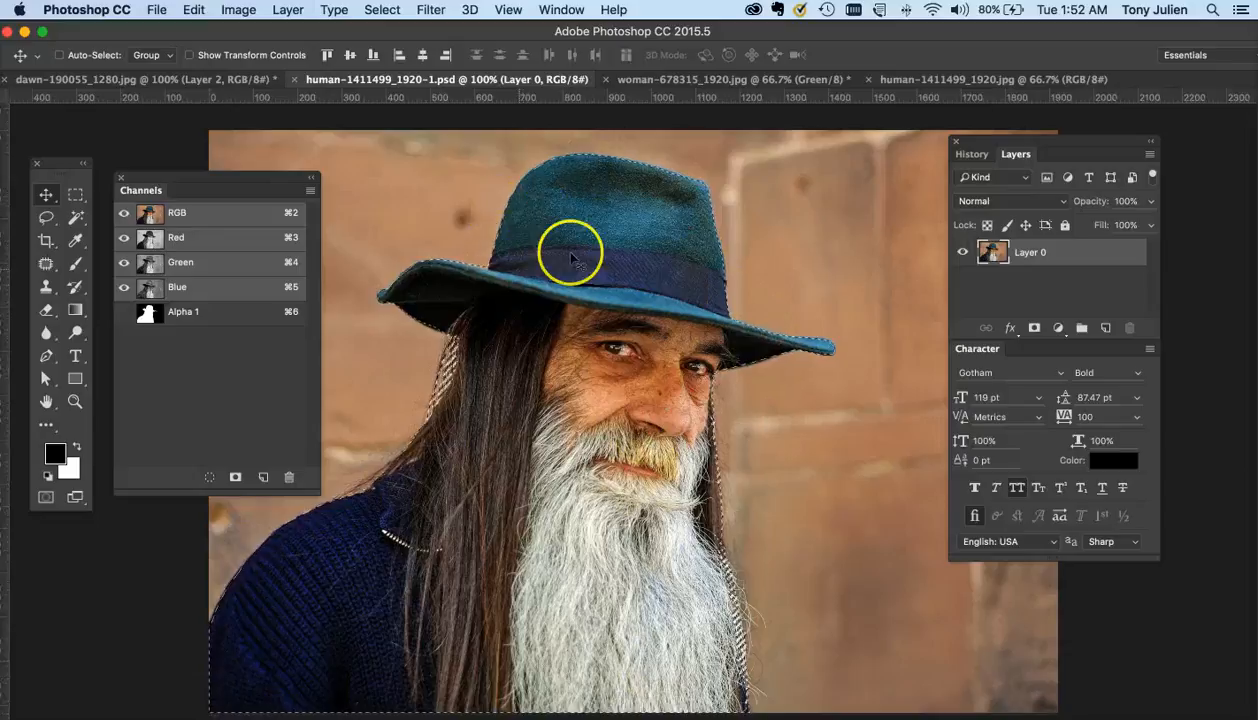
{"action": "left_click", "coordinate": [214, 79]}
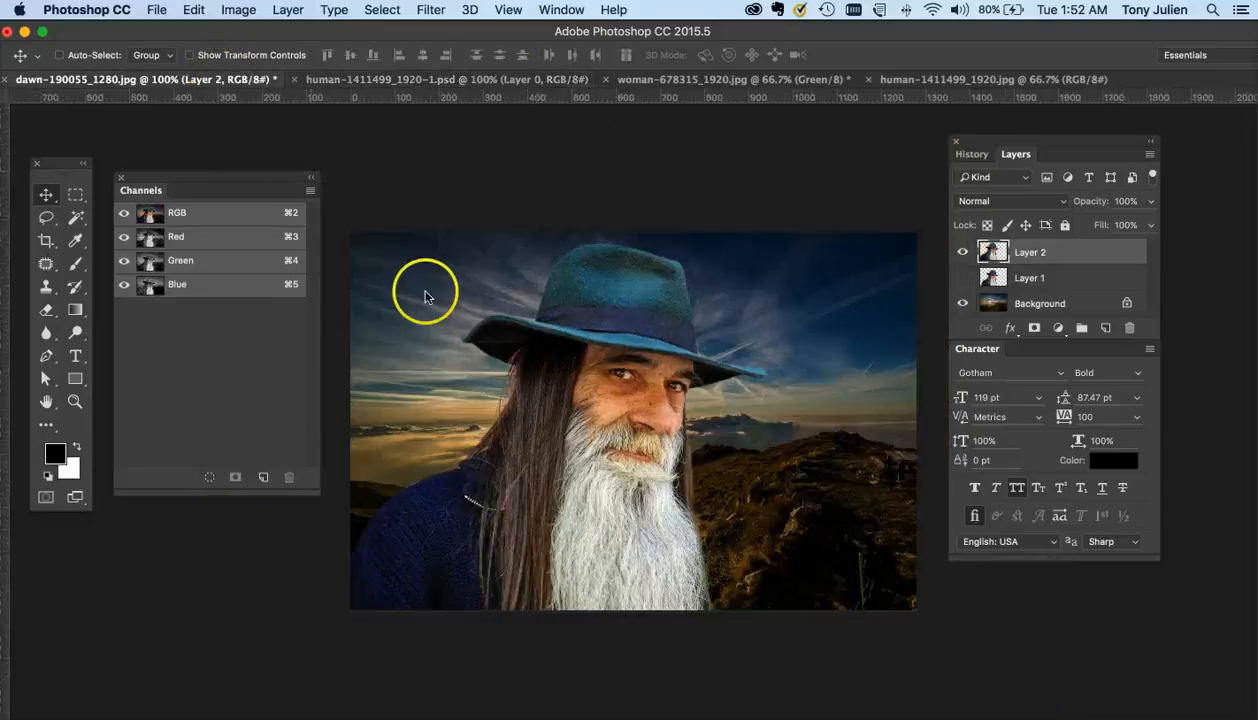
{"action": "left_click", "coordinate": [955, 79]}
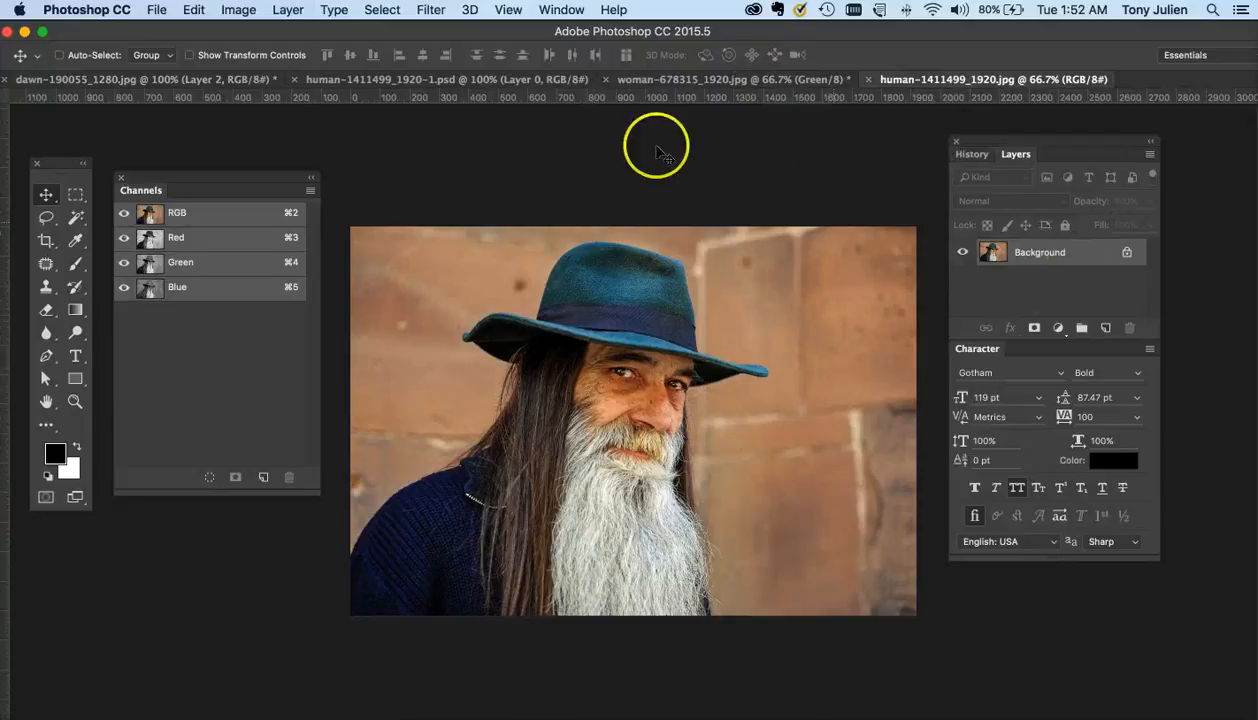
- Unlock the portrait's Background layer so it becomes a regular layer
{"action": "left_click", "coordinate": [1125, 255]}
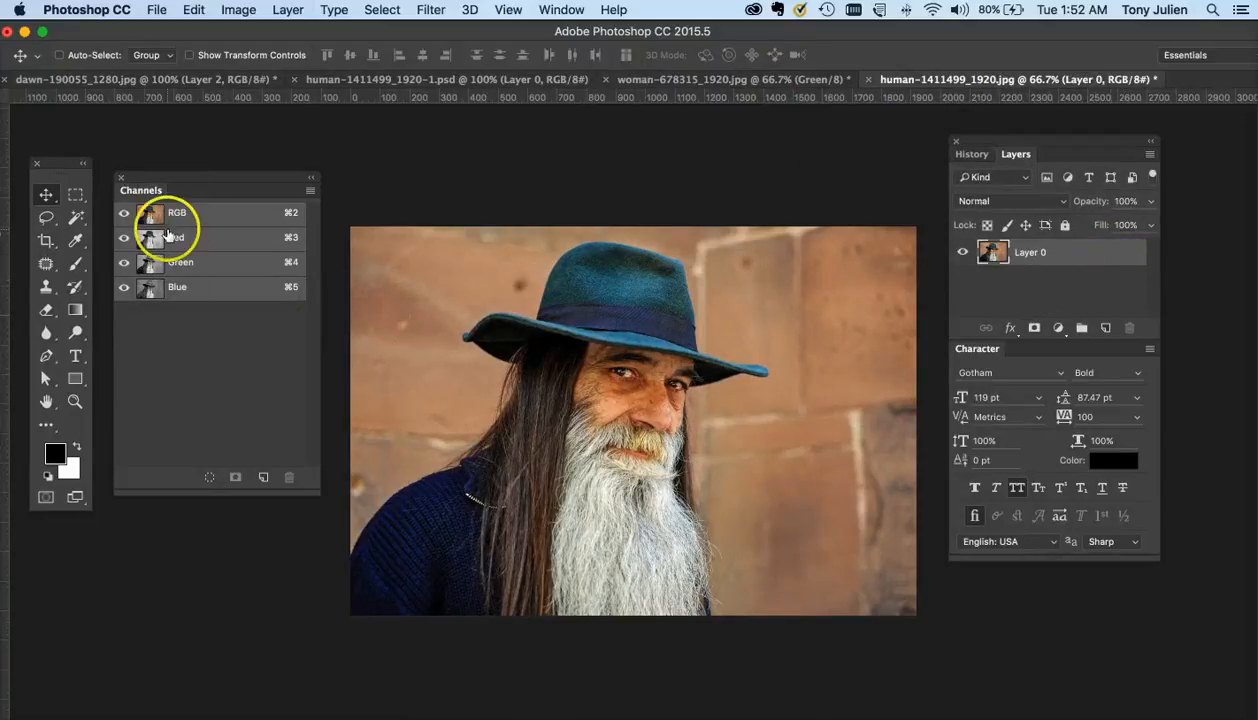
{"action": "left_click", "coordinate": [561, 9]}
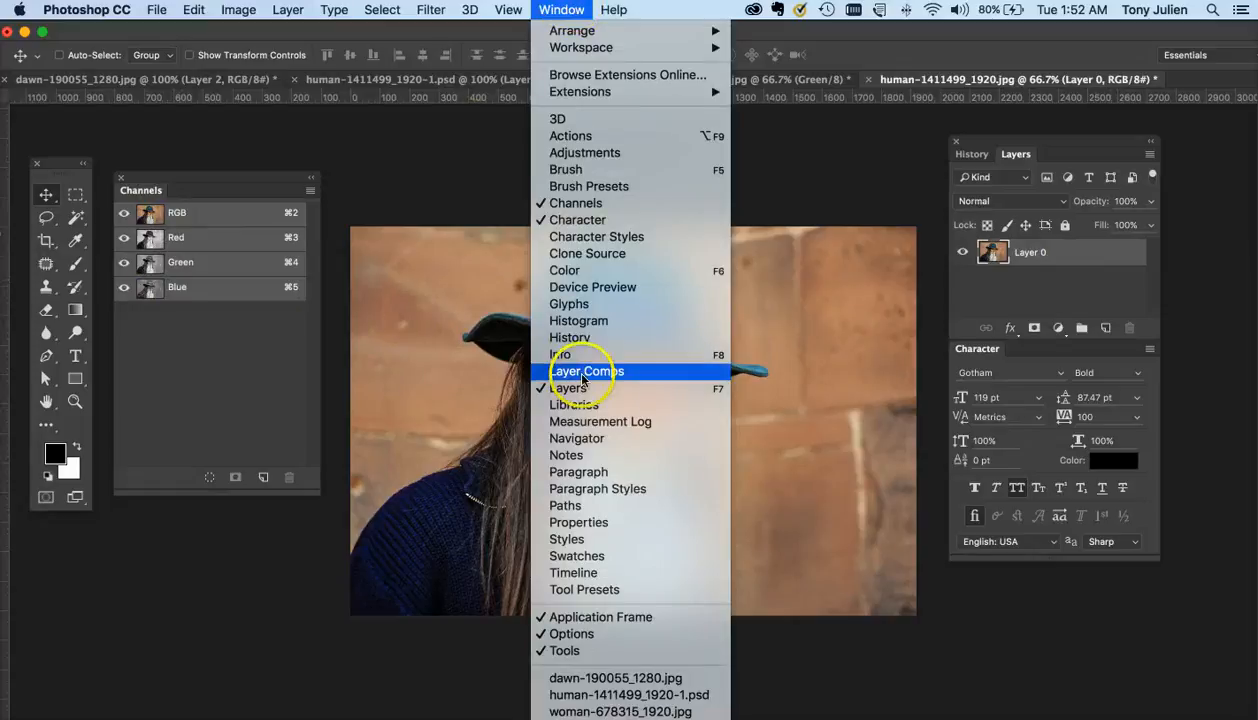
{"action": "left_click", "coordinate": [247, 135]}
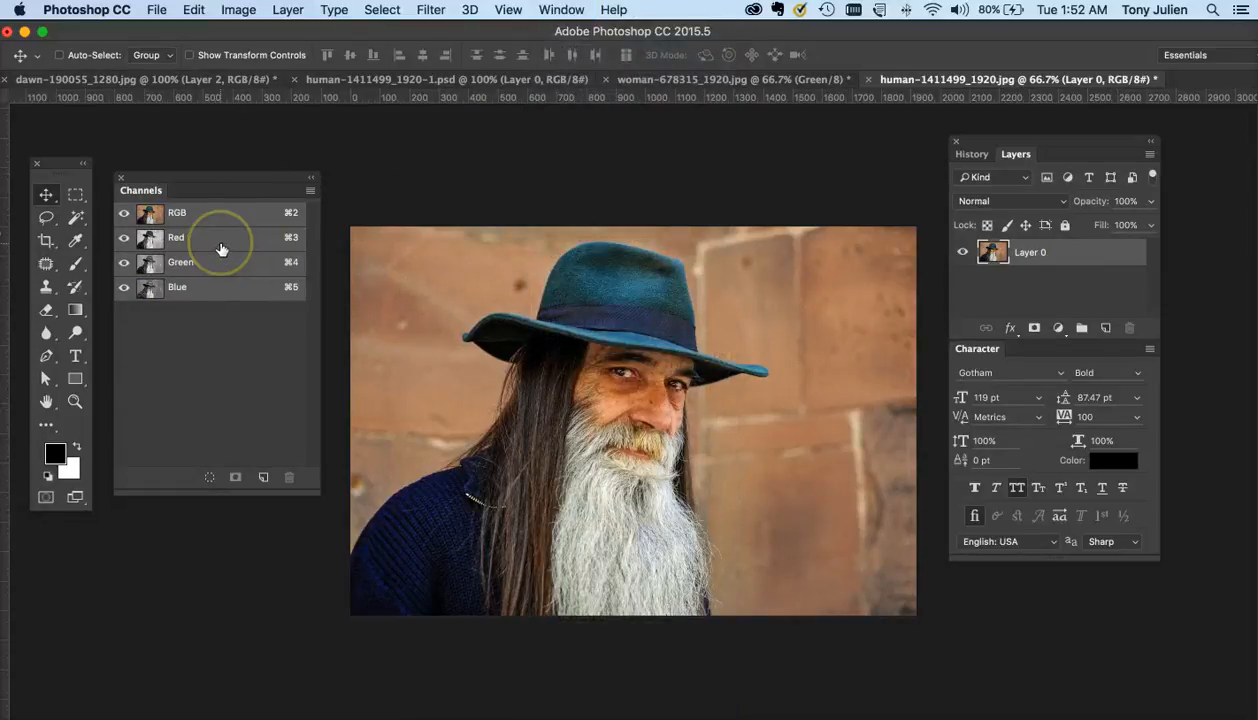
- View the portrait's Red, Green and Blue channels one at a time to compare their contrast
{"action": "left_click", "coordinate": [222, 249]}
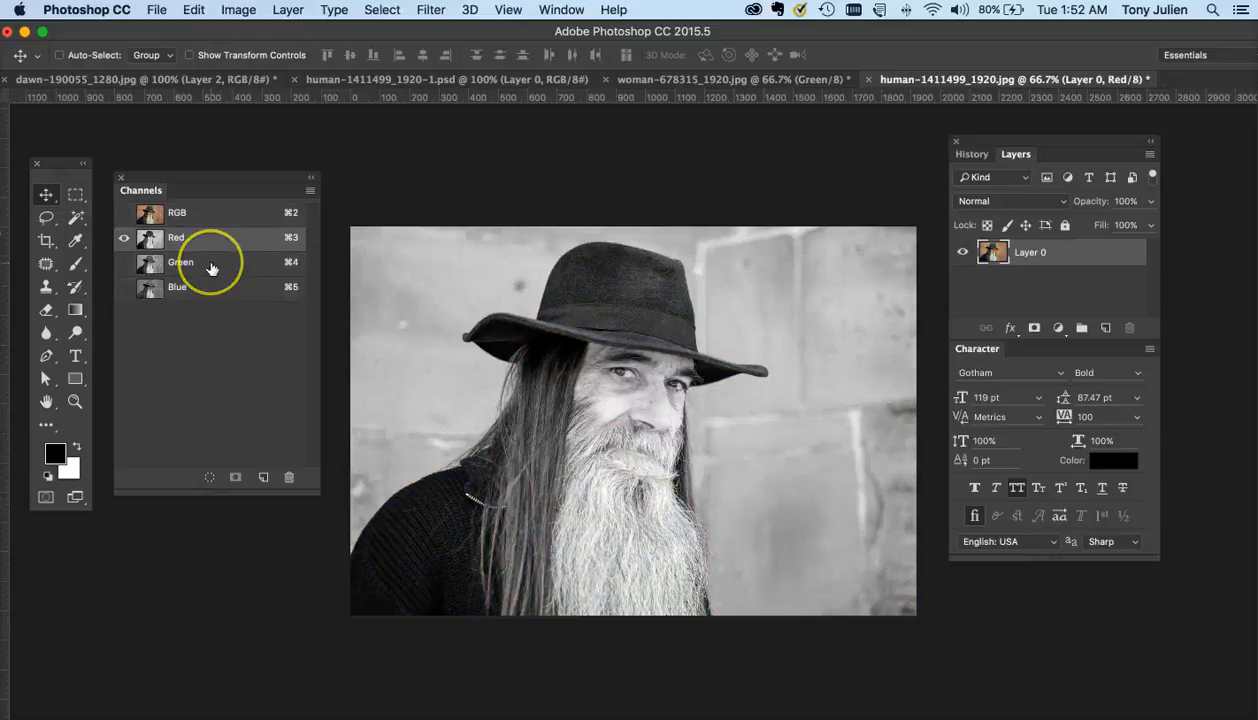
{"action": "left_click", "coordinate": [211, 267]}
{"action": "left_click", "coordinate": [212, 290]}
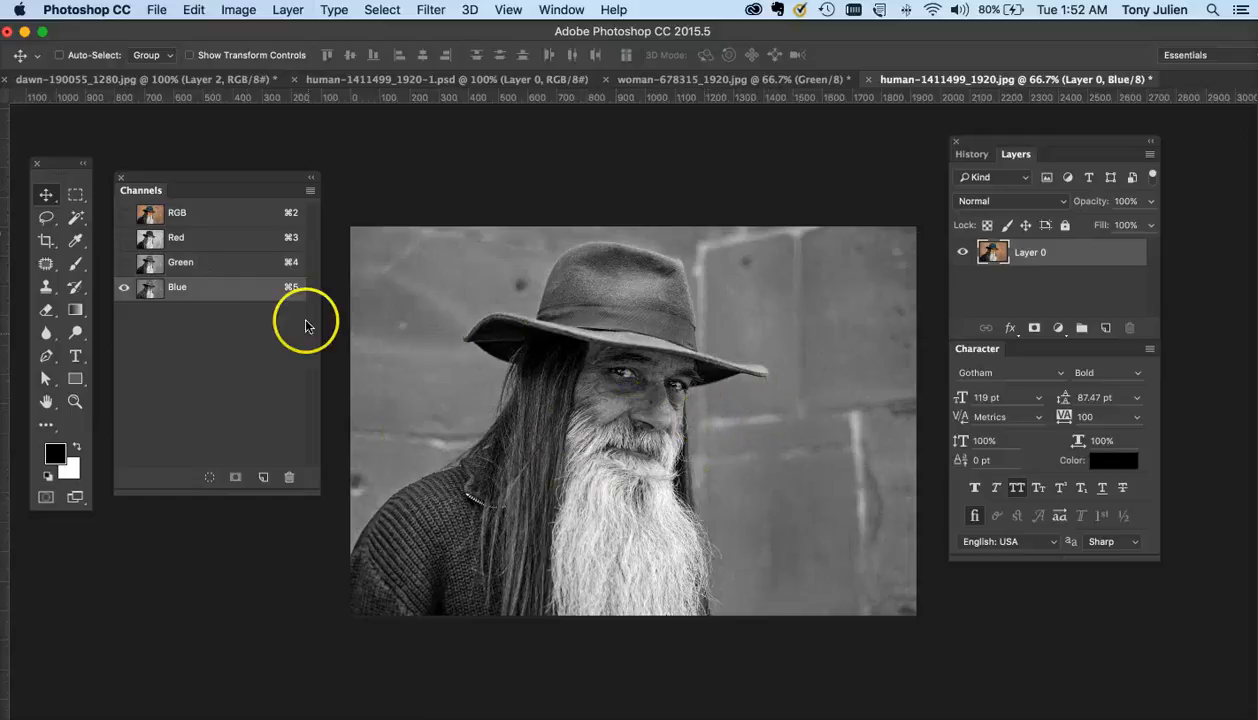
{"action": "left_click", "coordinate": [227, 268]}
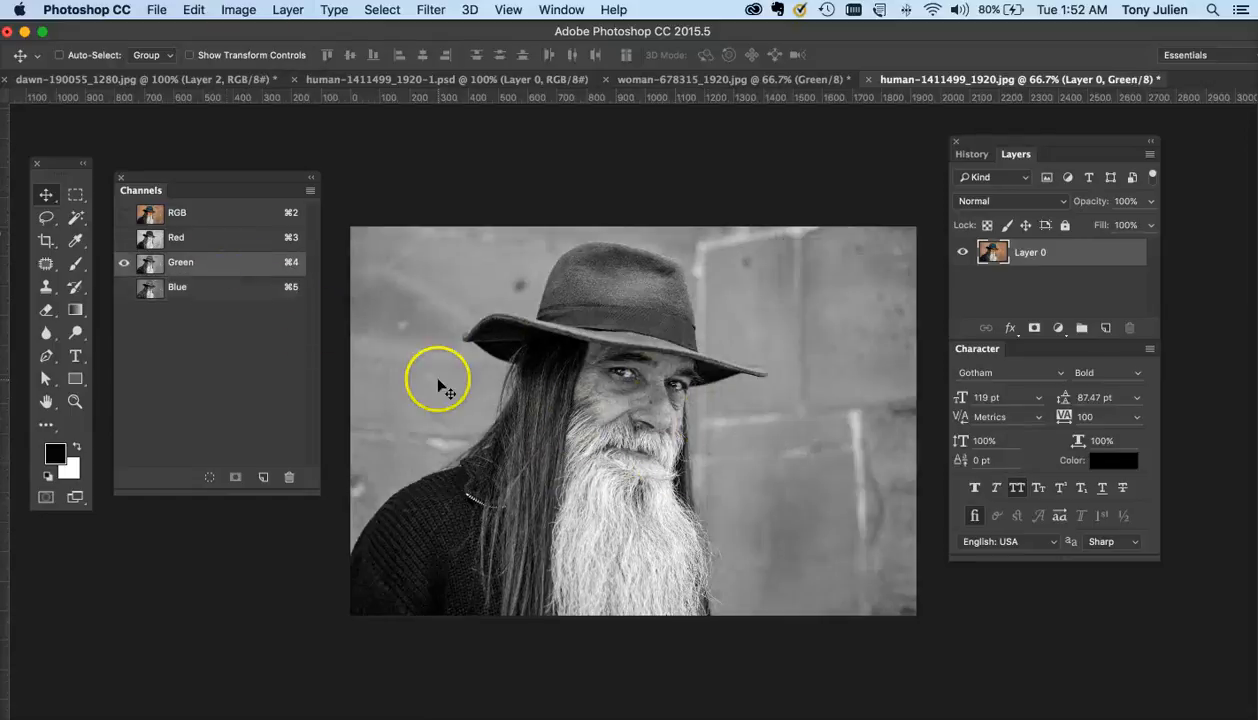
{"action": "left_click", "coordinate": [219, 241]}
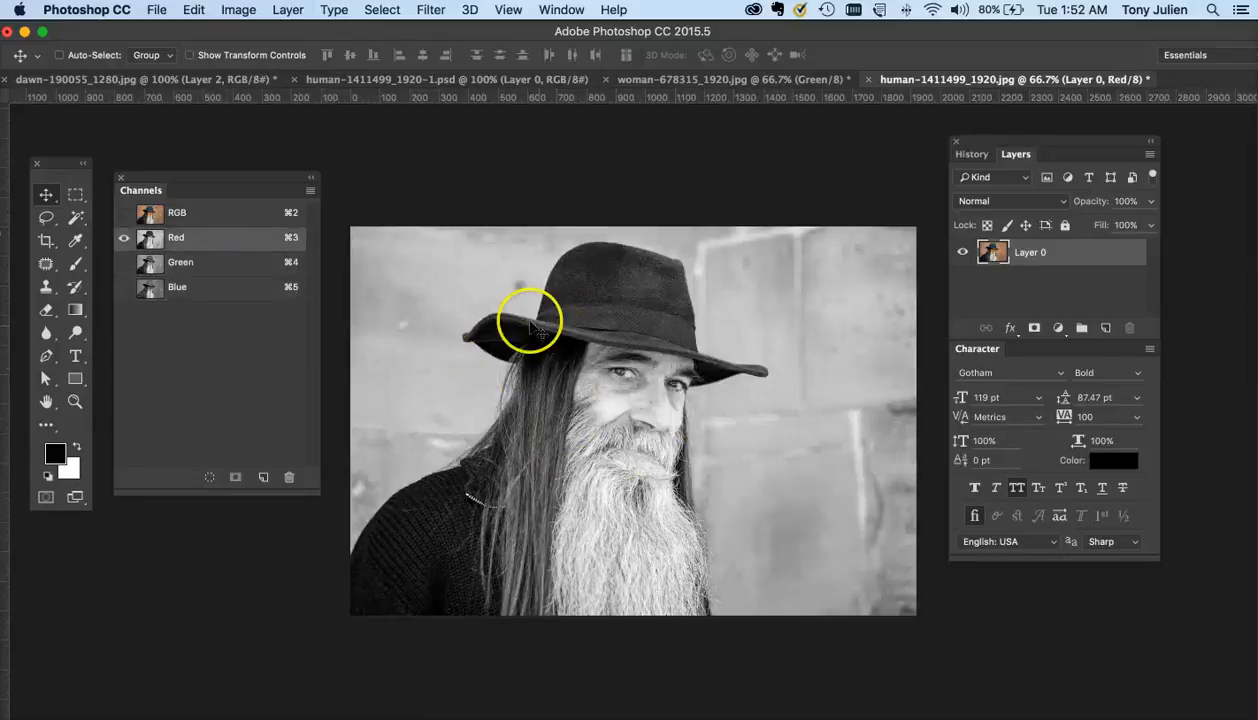
- Switch to the woman document and view its RGB, Red, Green and Blue channels individually
{"action": "left_click", "coordinate": [699, 79]}
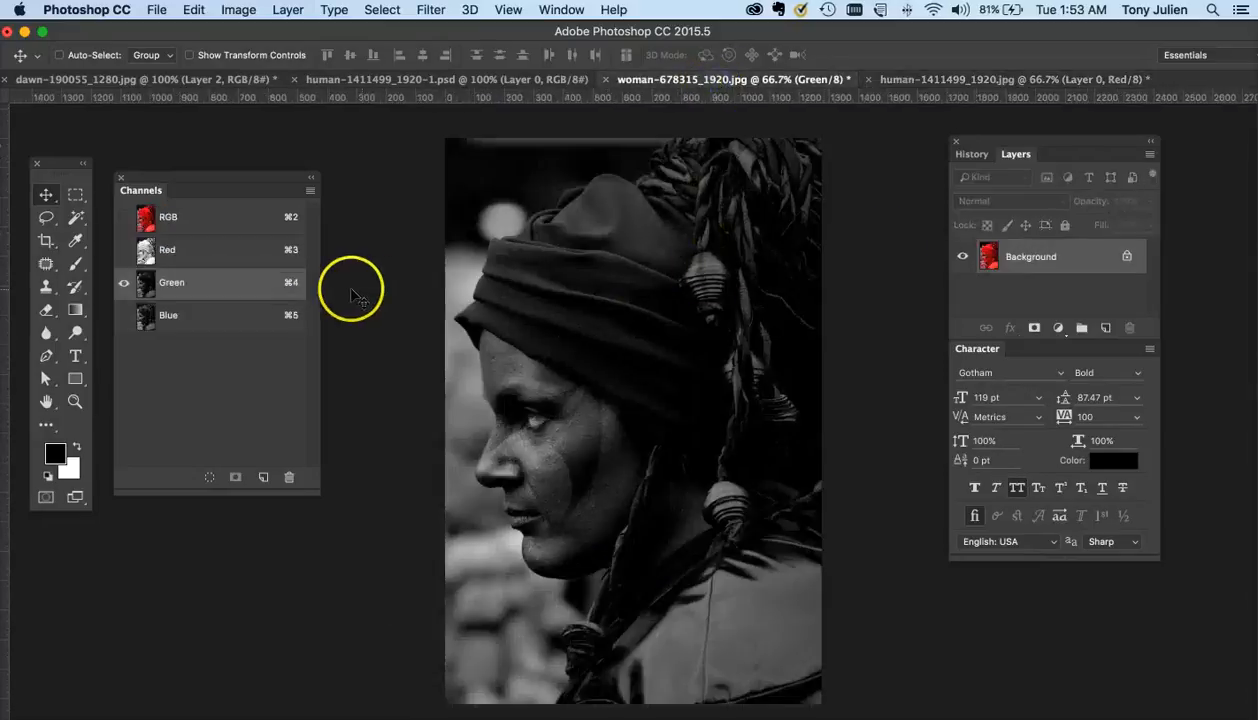
{"action": "left_click", "coordinate": [226, 229]}
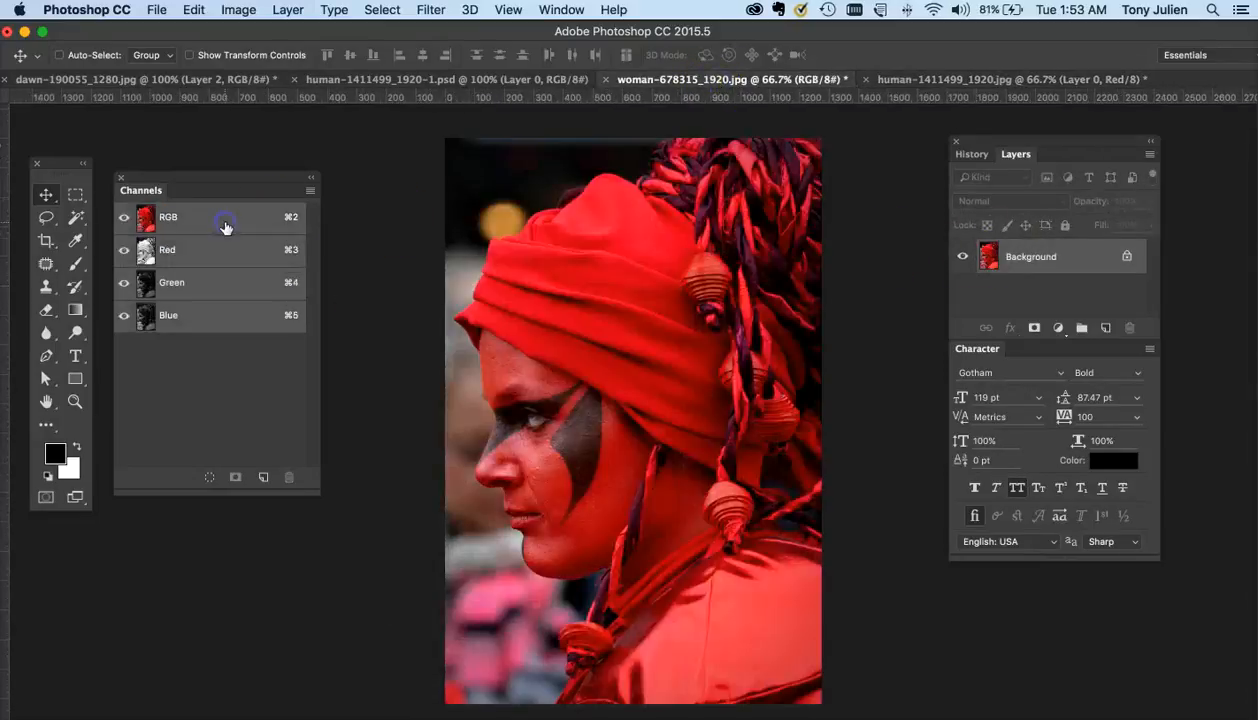
{"action": "left_click", "coordinate": [209, 248]}
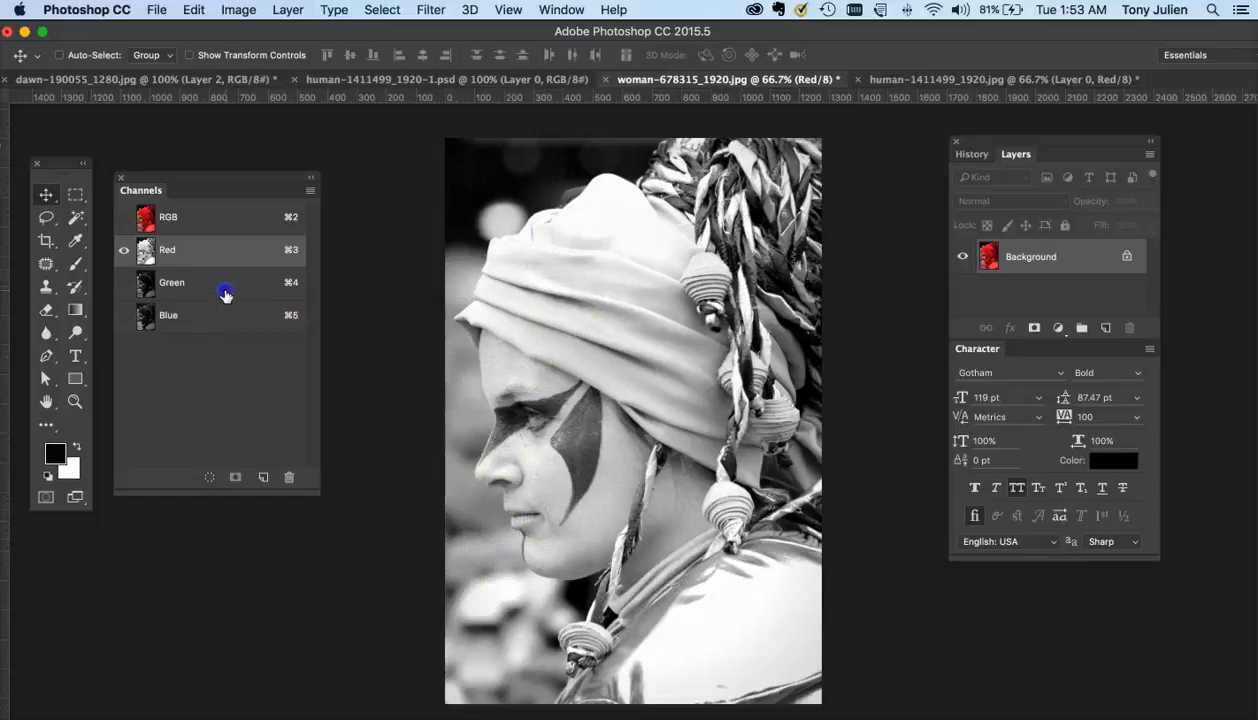
{"action": "left_click", "coordinate": [226, 288]}
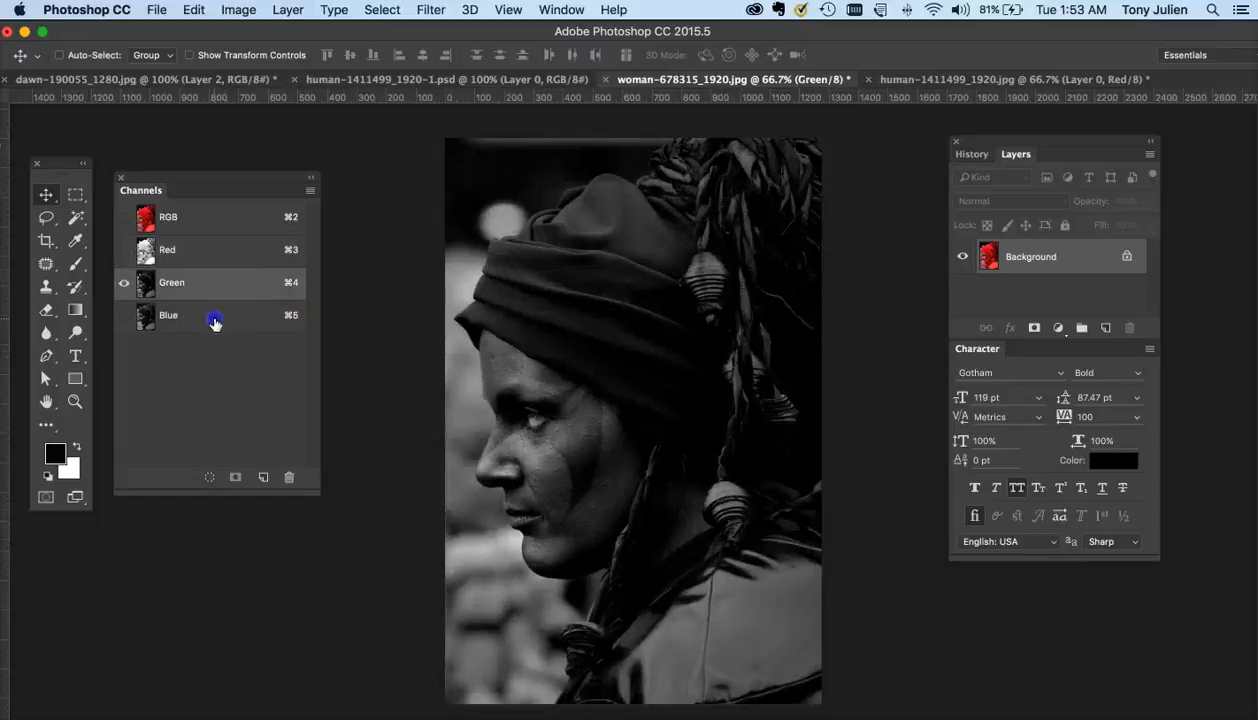
{"action": "left_click", "coordinate": [214, 322]}
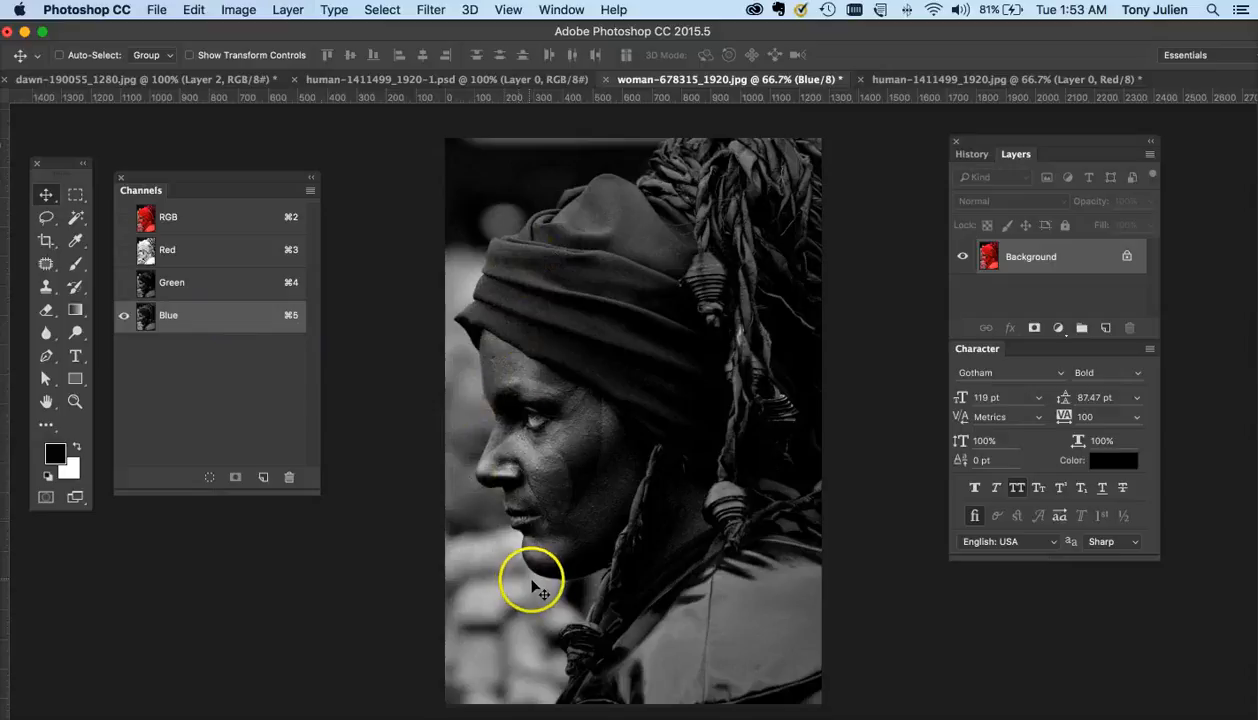
{"action": "left_click", "coordinate": [236, 292]}
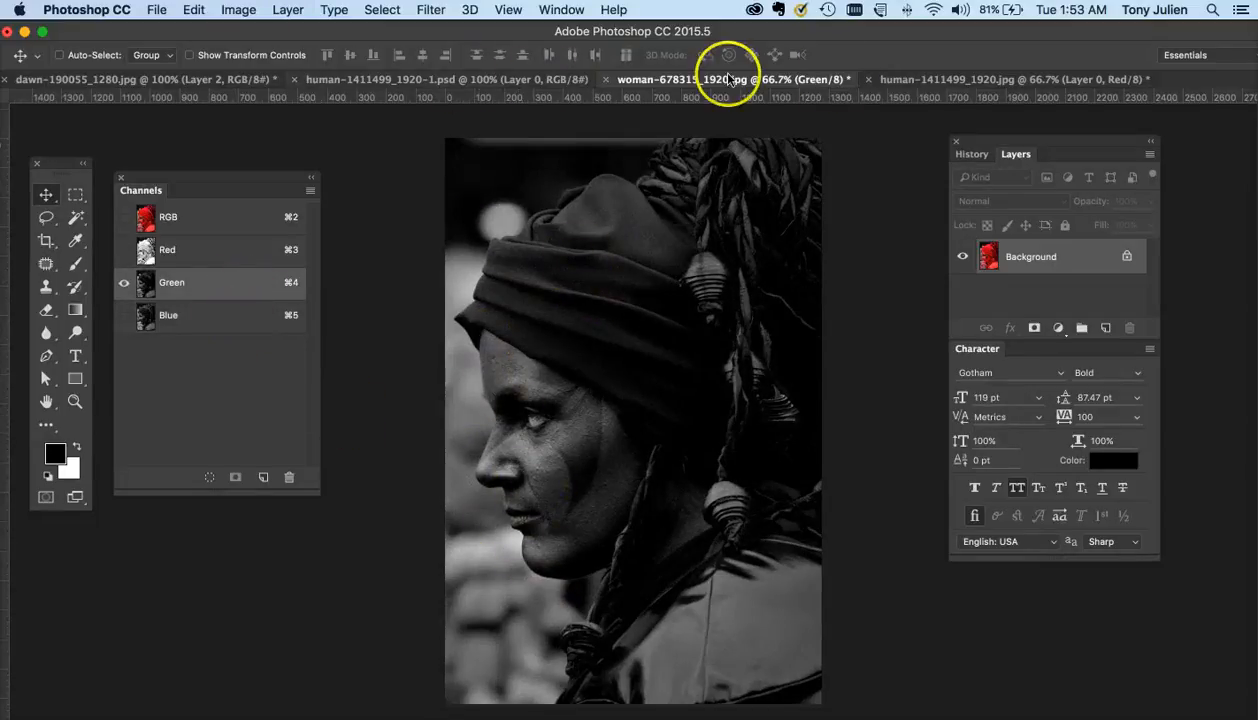
- Back in the man portrait, run Calculations with Red as both sources, Multiply blending at 100% into a new channel
{"action": "left_click", "coordinate": [923, 79]}
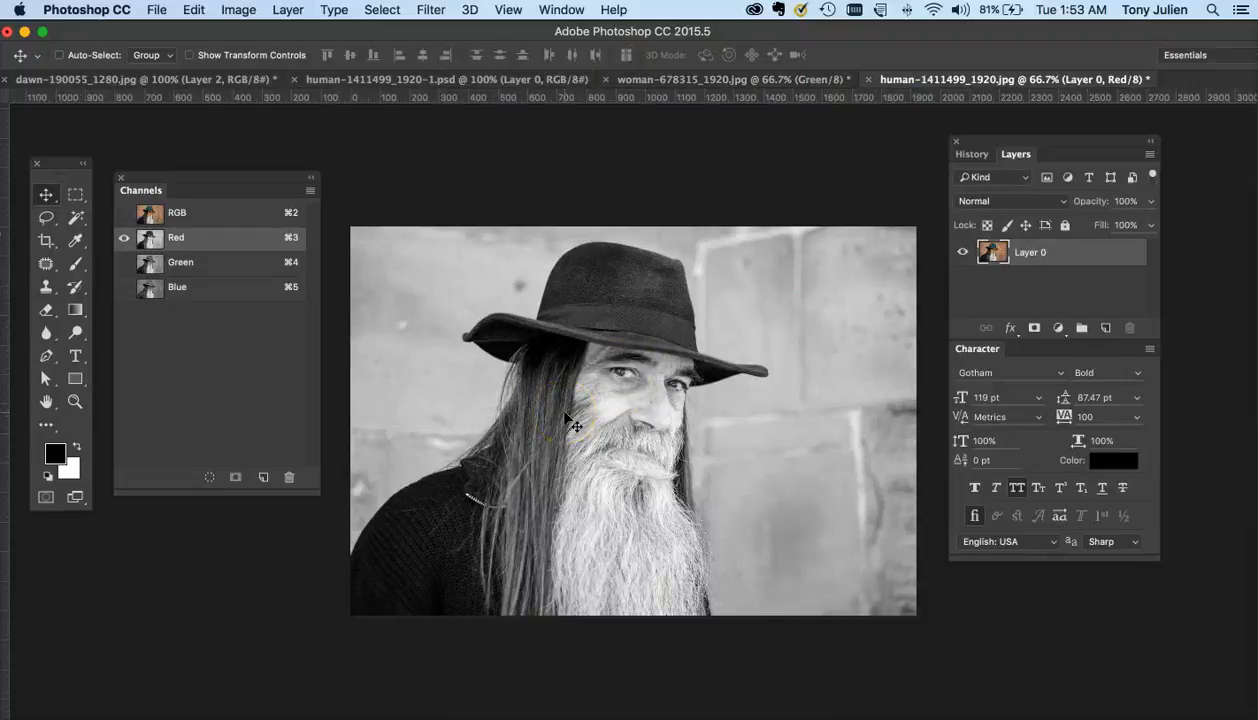
{"action": "left_click", "coordinate": [582, 316]}
{"action": "left_click", "coordinate": [240, 10]}
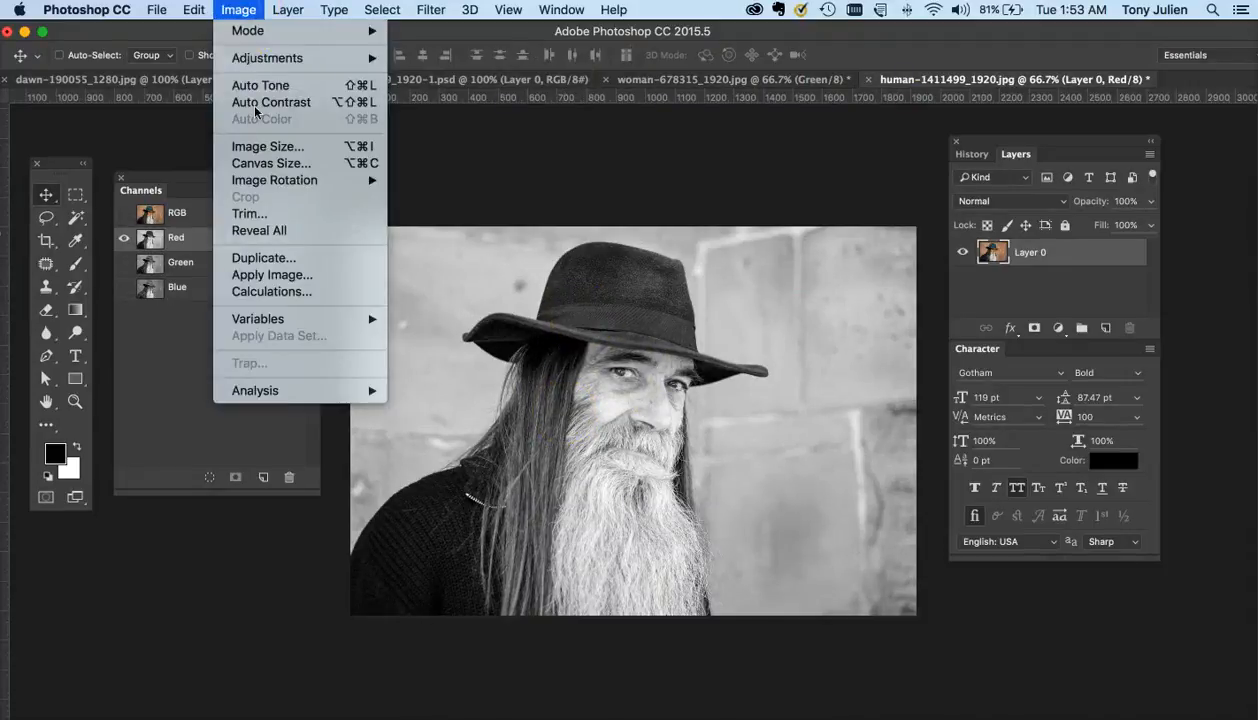
{"action": "left_click", "coordinate": [271, 291]}
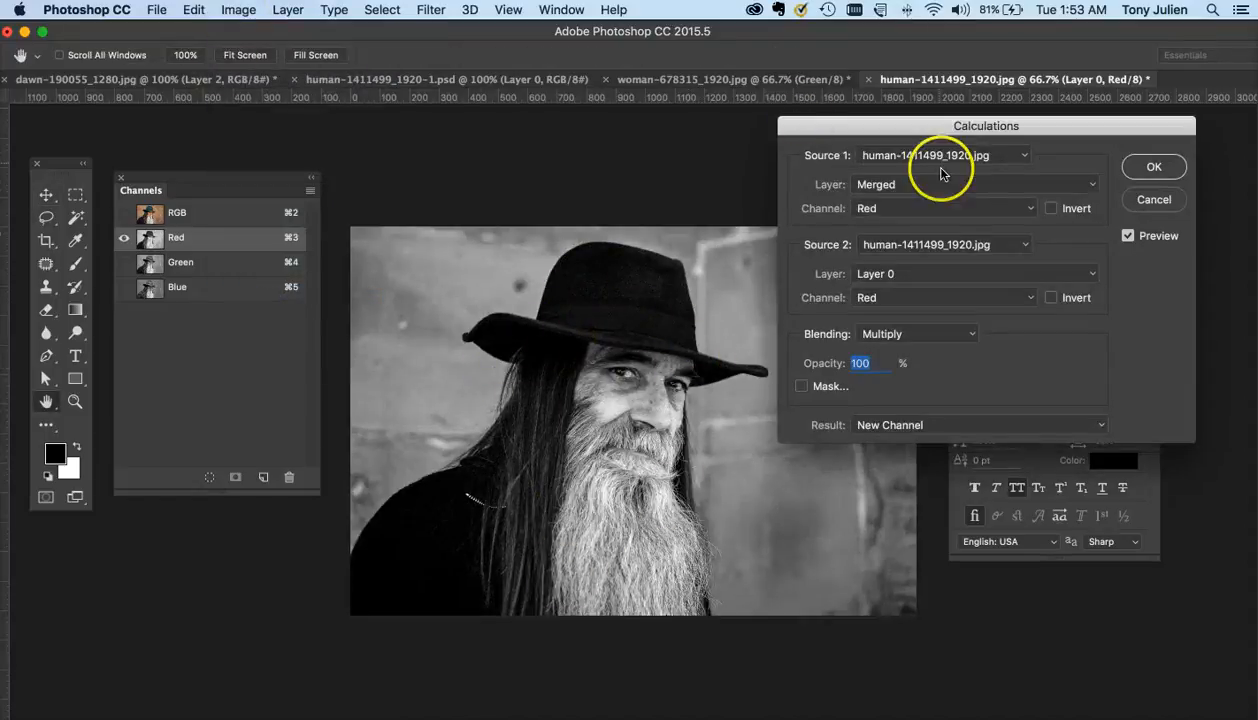
{"action": "left_click", "coordinate": [1125, 167]}
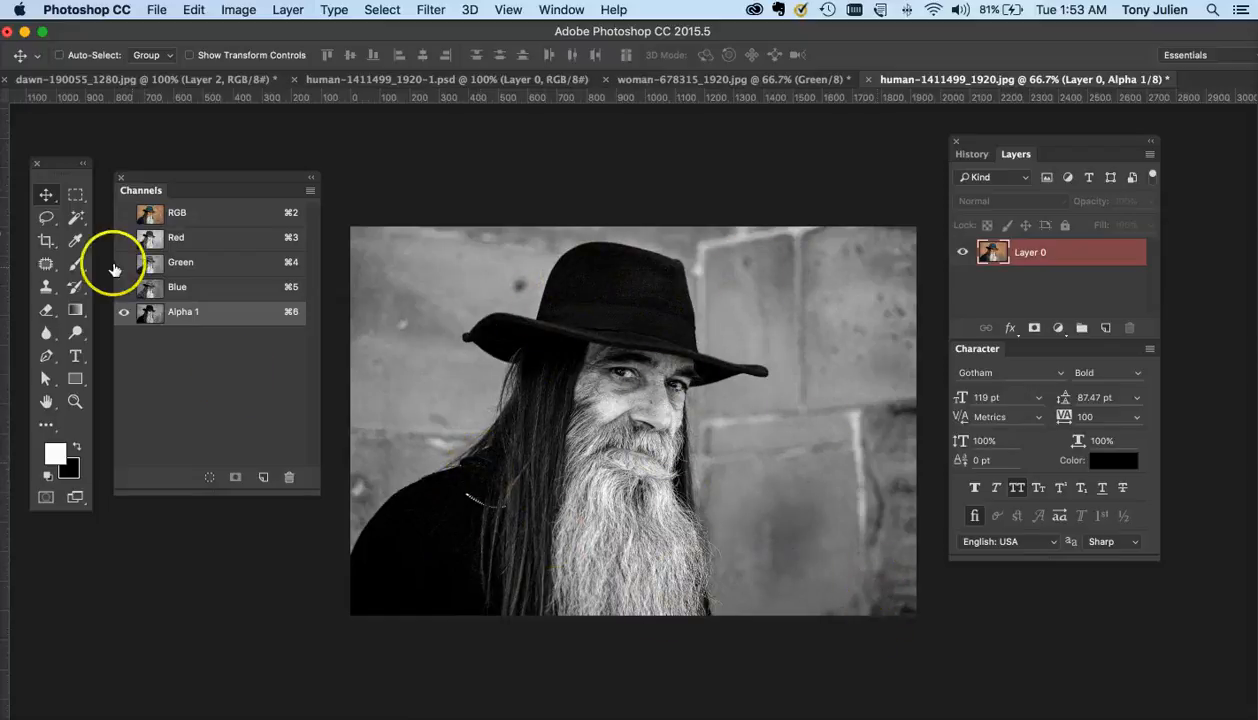
- Draw a loose Lasso selection around the man's hat, face and beard in the Alpha 1 channel
{"action": "left_click", "coordinate": [47, 220]}
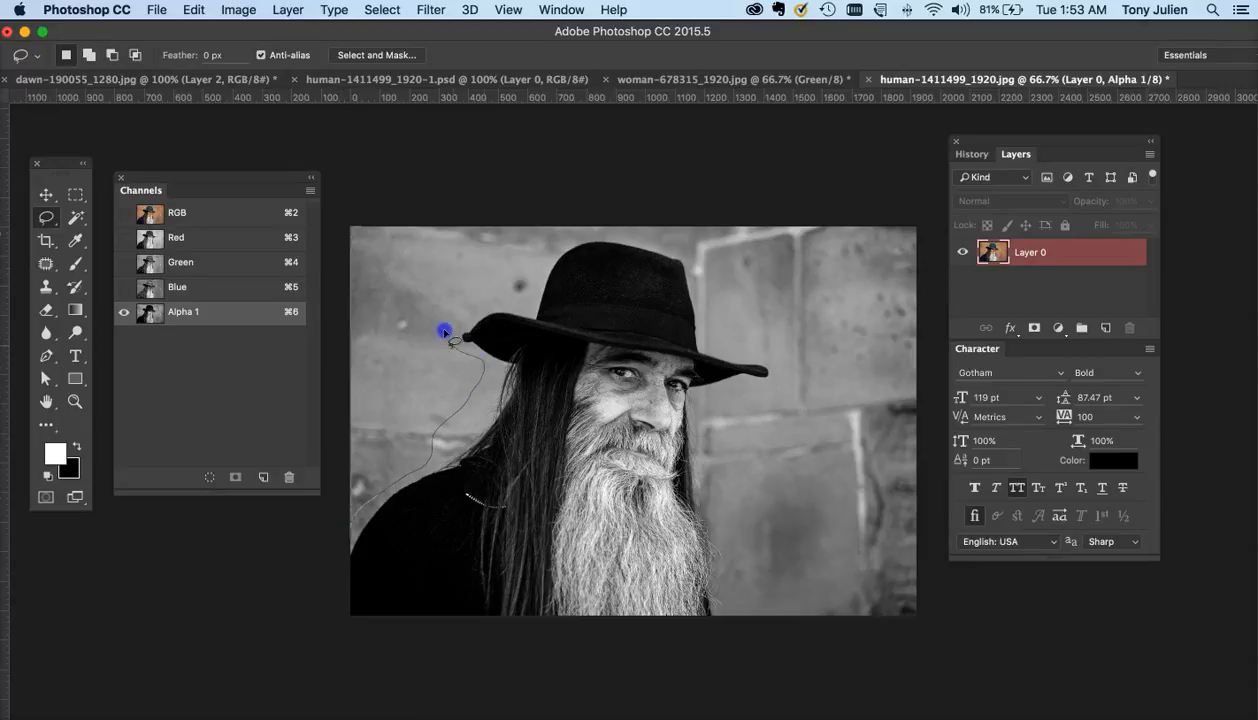
{"action": "left_click_drag", "start_coordinate": [535, 264], "coordinate": [604, 232]}
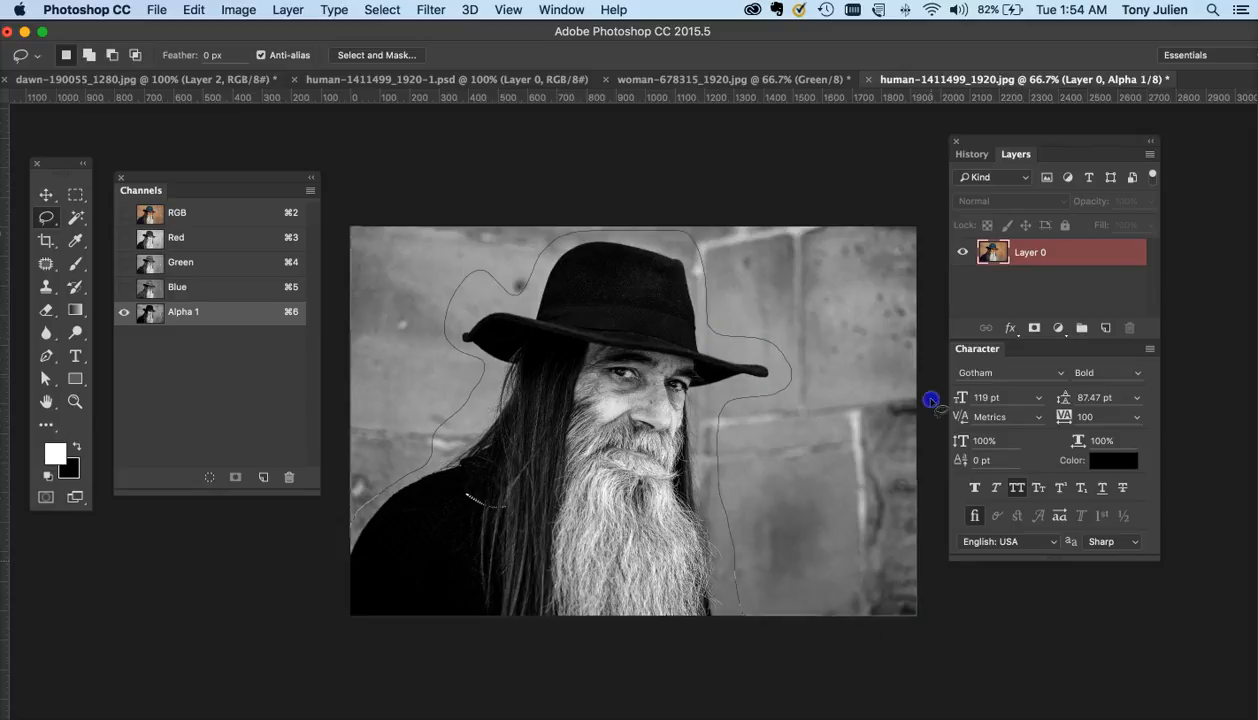
{"action": "left_click_drag", "start_coordinate": [290, 208], "coordinate": [286, 206]}
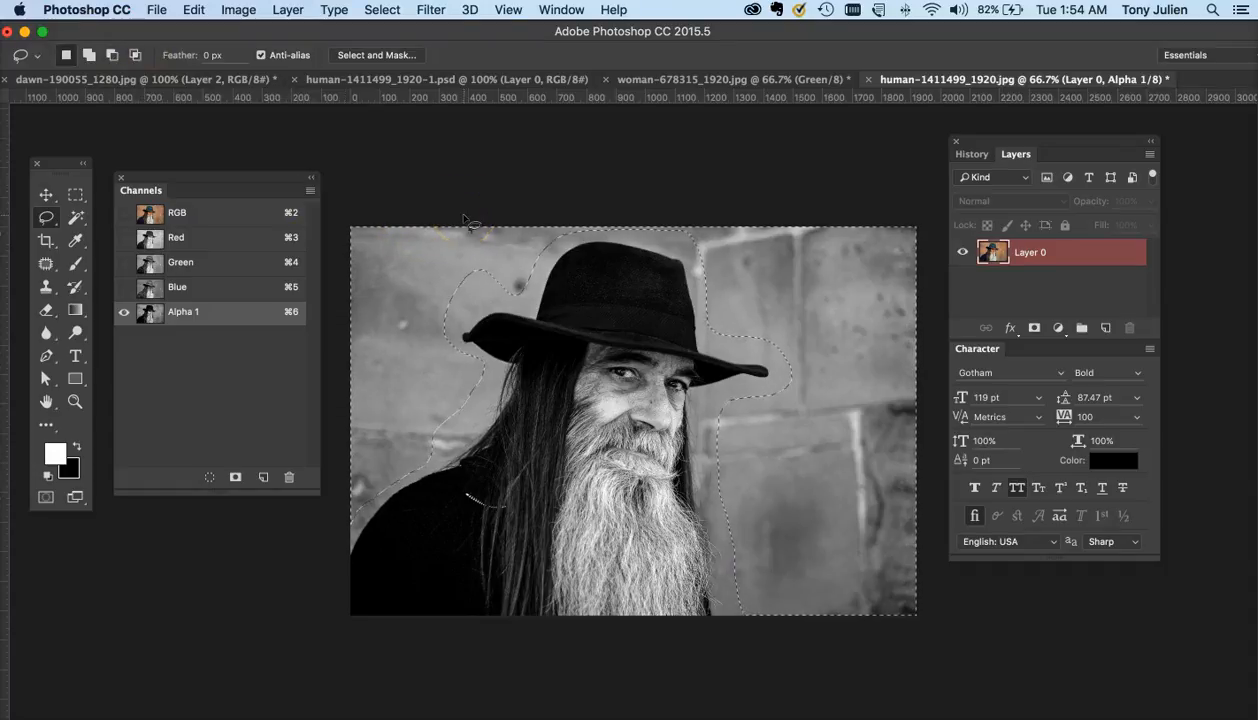
- Fill the area selected around the man in the alpha channel with white
{"action": "key", "text": "BackSpace"}
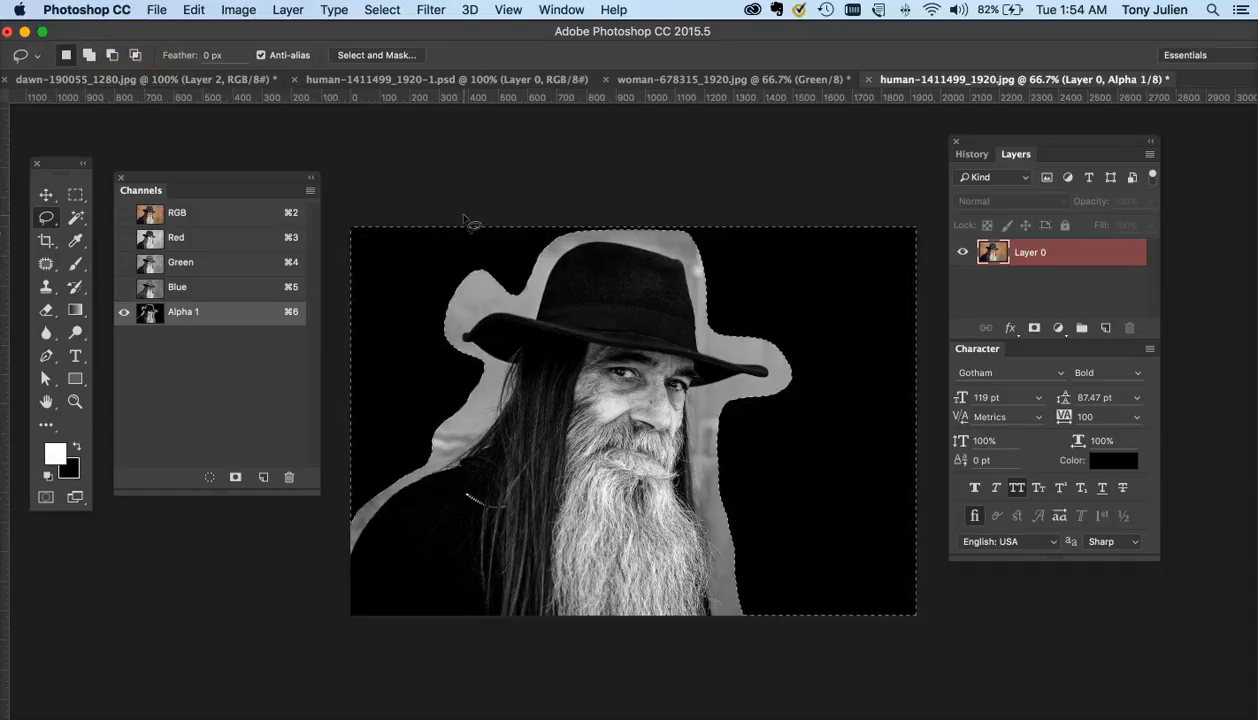
{"action": "key", "text": "super+z"}
{"action": "left_click", "coordinate": [75, 447]}
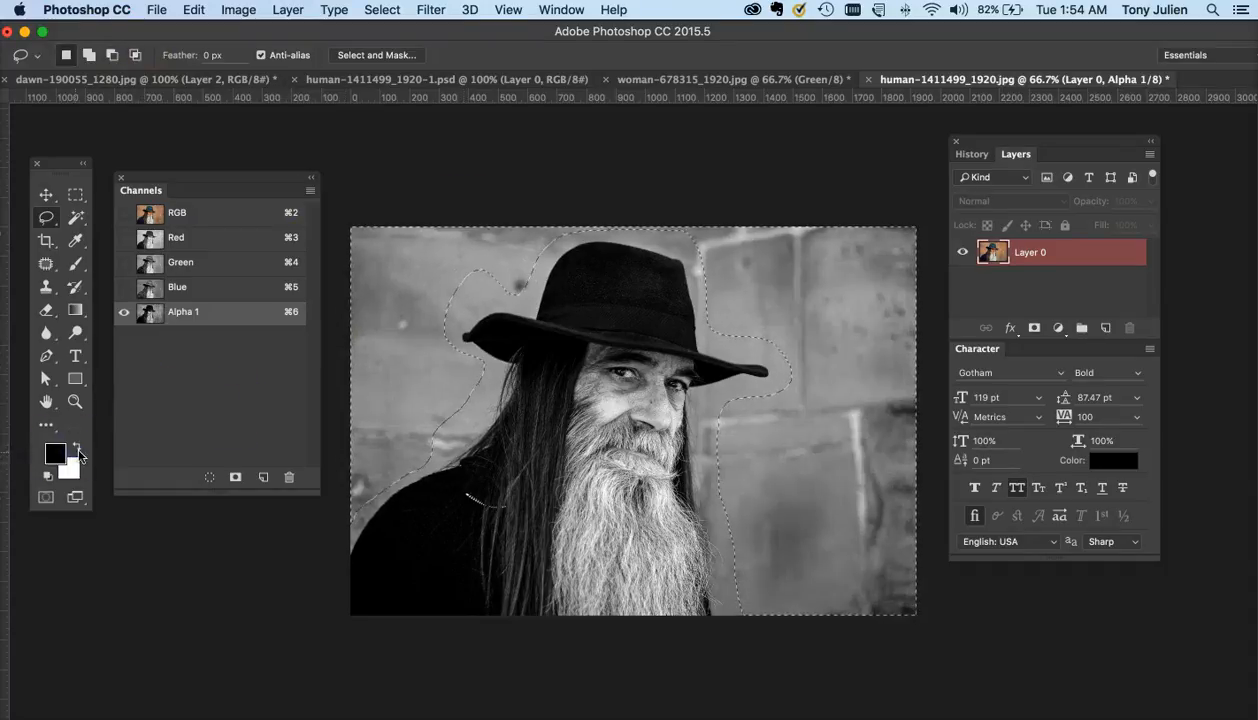
{"action": "key", "text": "BackSpace"}
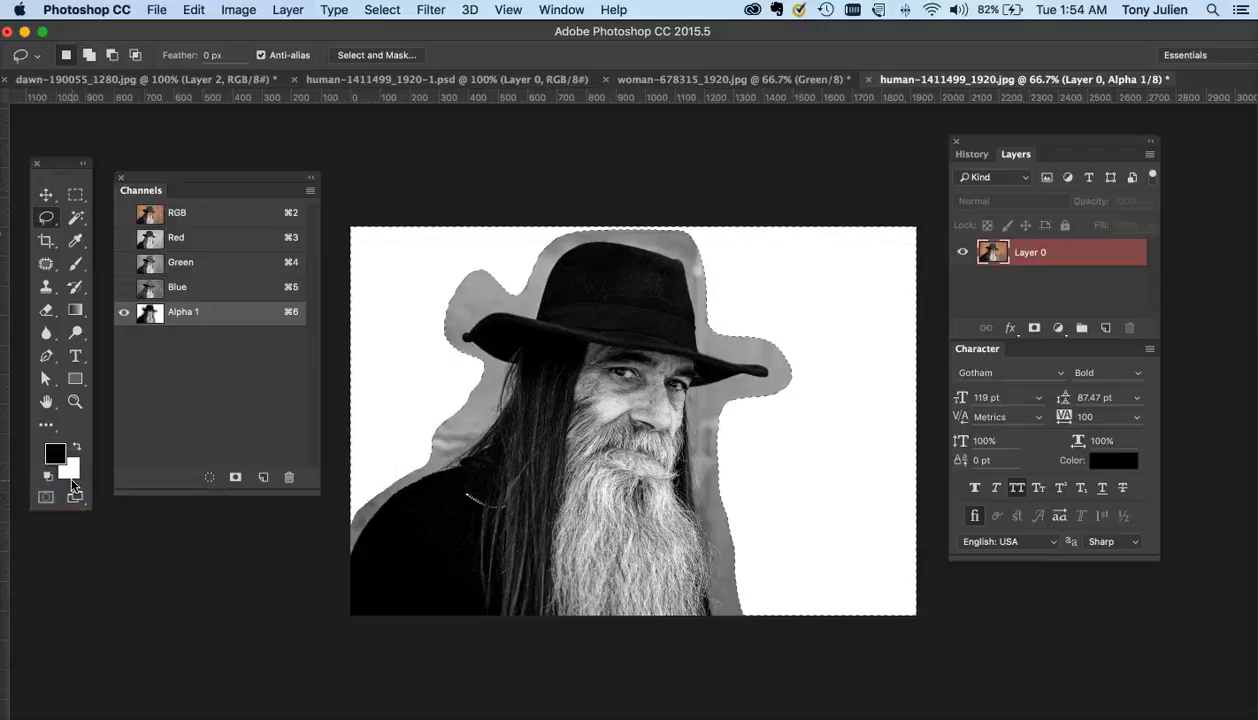
- Deselect and lasso more of the gray halo beside the face to clean it up
{"action": "left_click", "coordinate": [737, 432]}
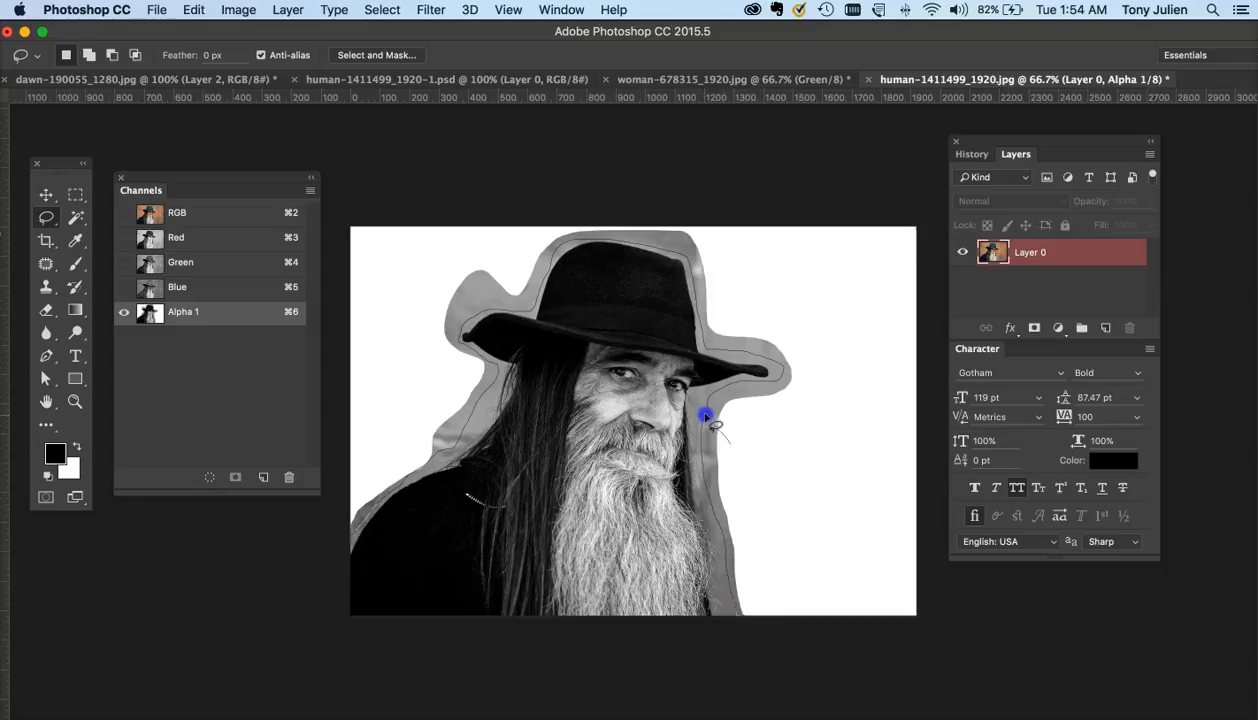
{"action": "left_click_drag", "start_coordinate": [769, 468], "coordinate": [784, 482]}
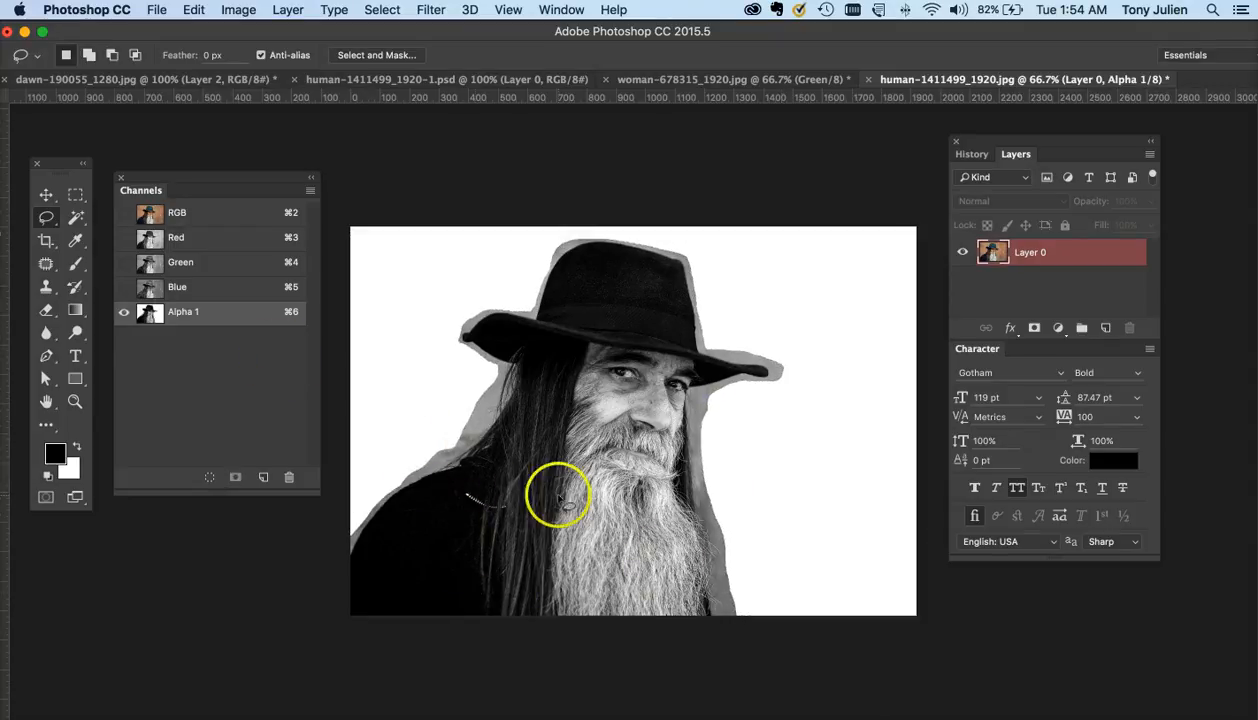
- Switch to the Brush tool, set its size to 127 px, and paint black over the man's lower hair and chest in Alpha 1
{"action": "left_click", "coordinate": [75, 263]}
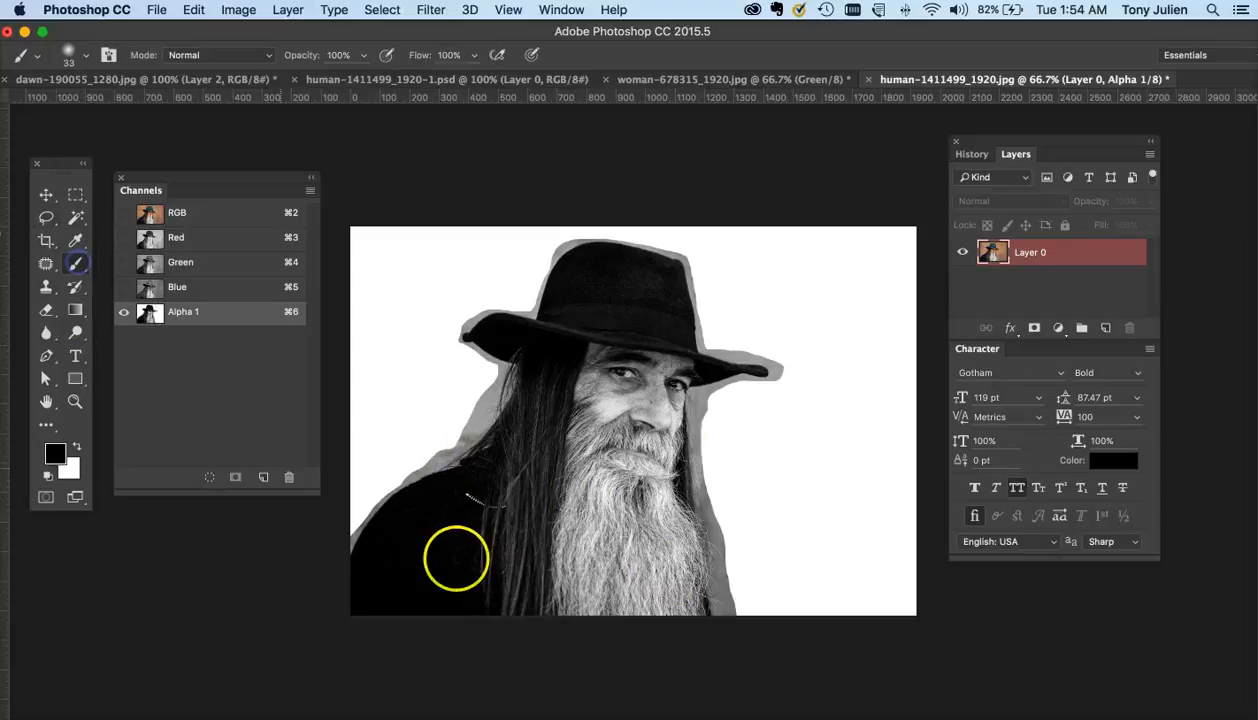
{"action": "left_click", "coordinate": [79, 52]}
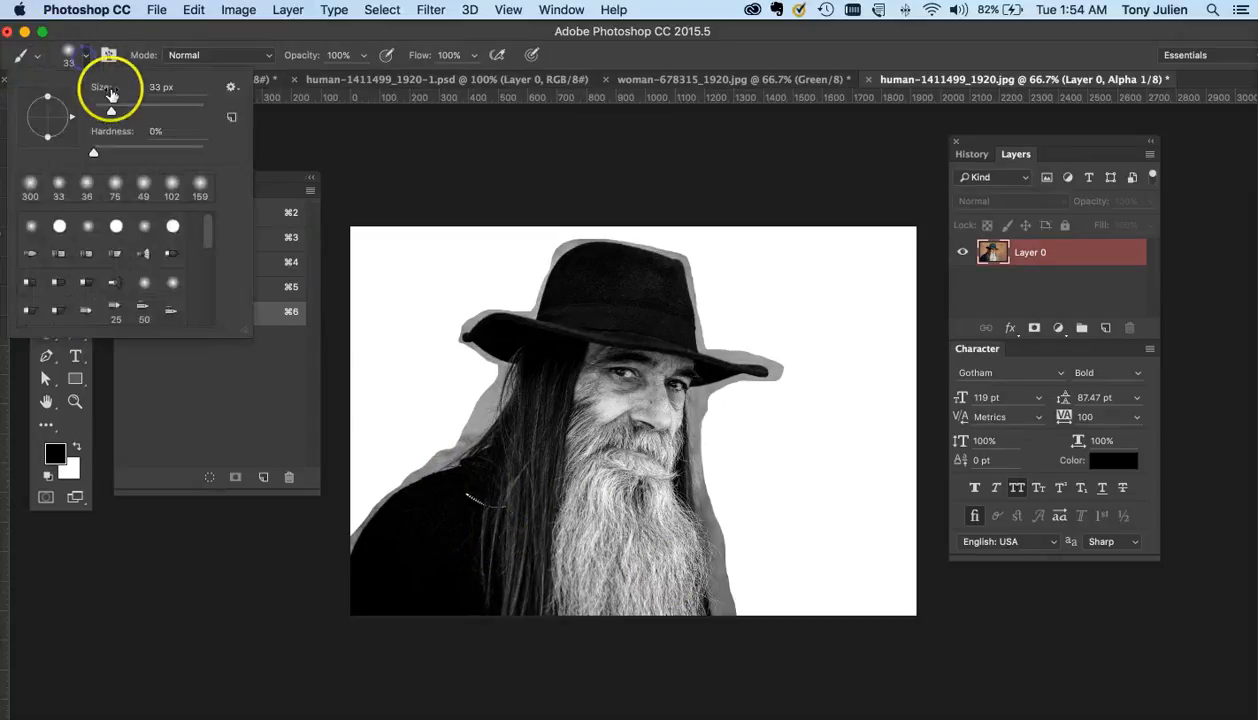
{"action": "left_click_drag", "start_coordinate": [135, 116], "coordinate": [150, 111]}
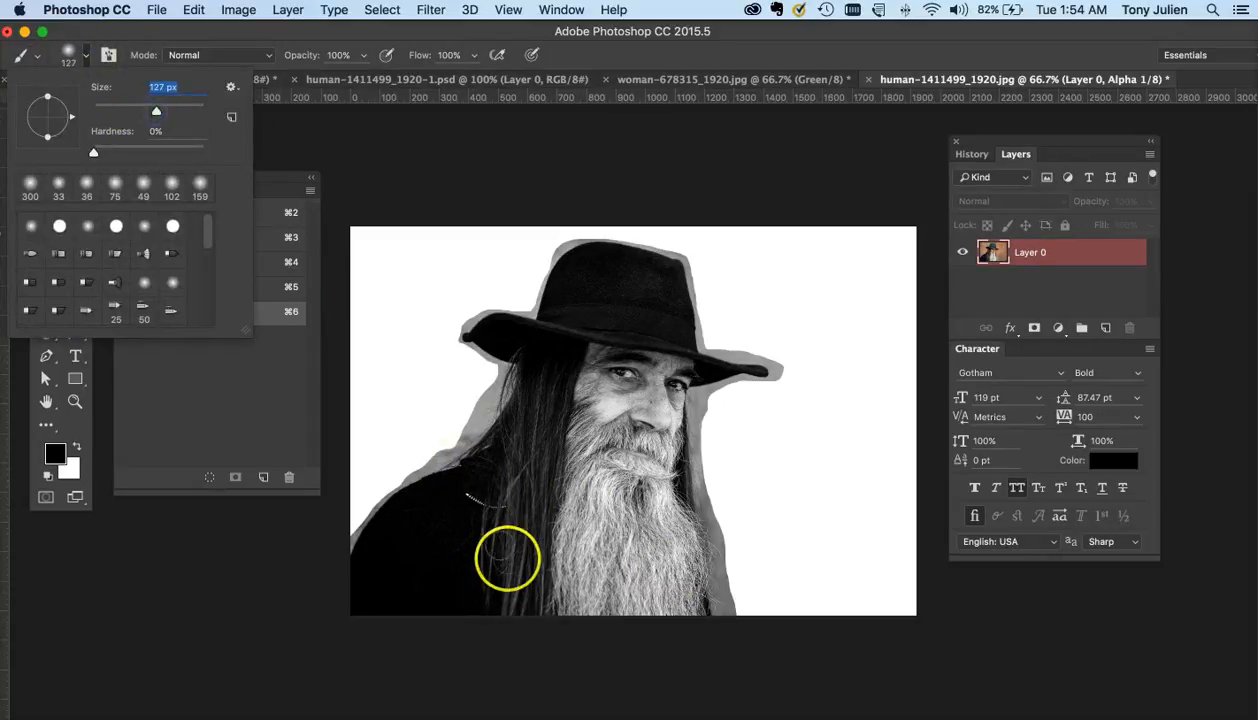
{"action": "left_click", "coordinate": [507, 562]}
{"action": "left_click_drag", "start_coordinate": [497, 545], "coordinate": [491, 519]}
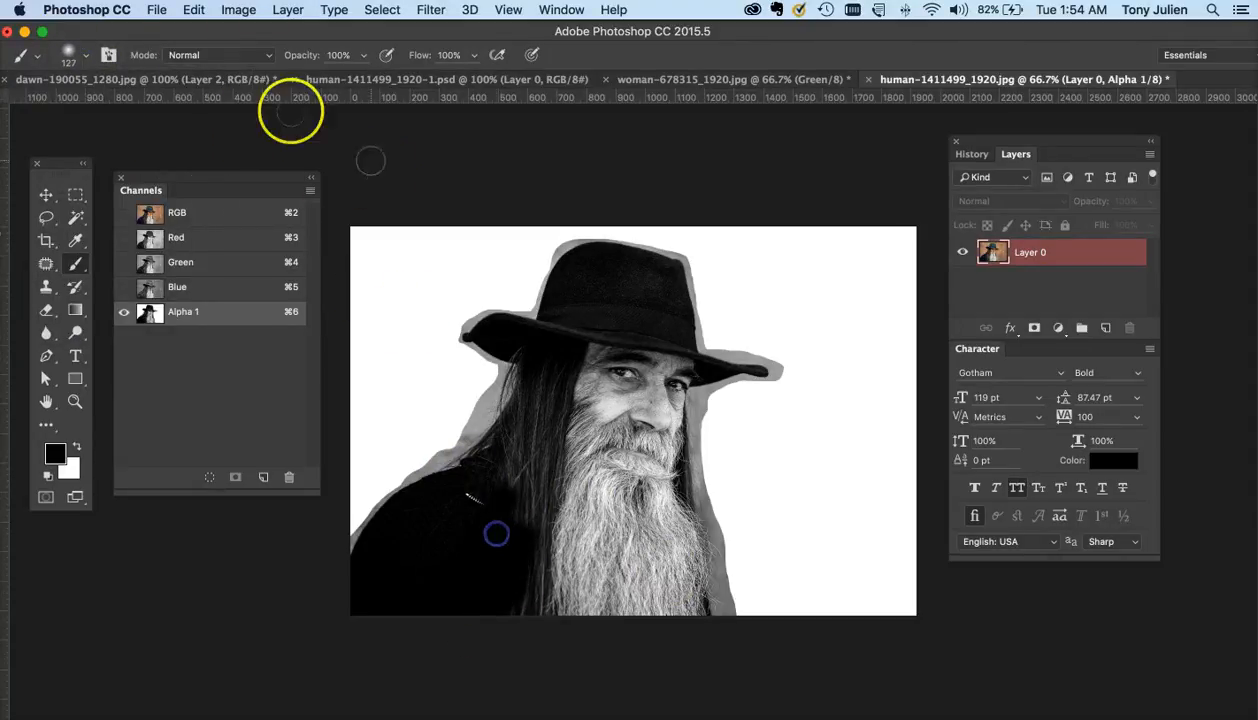
{"action": "mouse_move", "coordinate": [499, 590]}
{"action": "left_mouse_down"}
{"action": "mouse_move", "coordinate": [569, 539]}
{"action": "mouse_move", "coordinate": [575, 492]}
{"action": "mouse_move", "coordinate": [550, 515]}
{"action": "left_mouse_up"}
- Lower the brush opacity to 37% and paint lightly over the beard below the cheek
{"action": "left_click", "coordinate": [360, 55]}
{"action": "left_click_drag", "start_coordinate": [312, 79], "coordinate": [309, 79]}
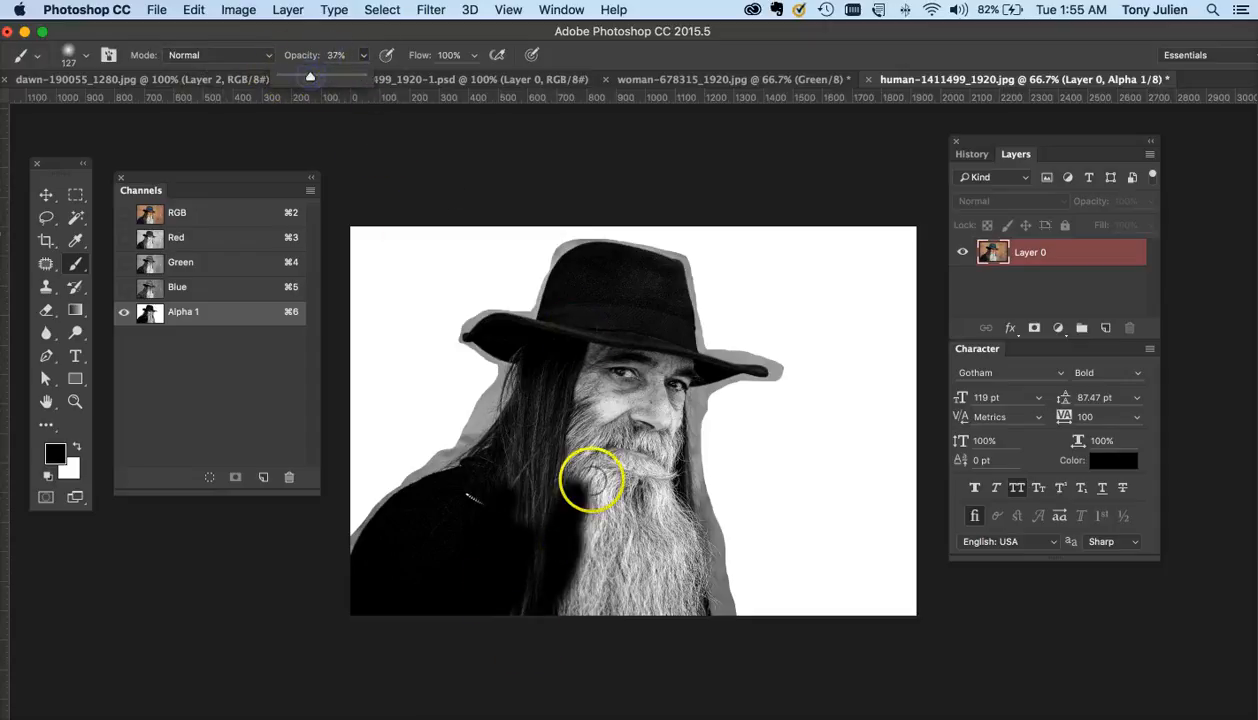
{"action": "left_click_drag", "start_coordinate": [581, 478], "coordinate": [592, 415]}
- Set the brush opacity back to 100% and paint the man's face, beard, hat and body solid black
{"action": "left_click", "coordinate": [360, 55]}
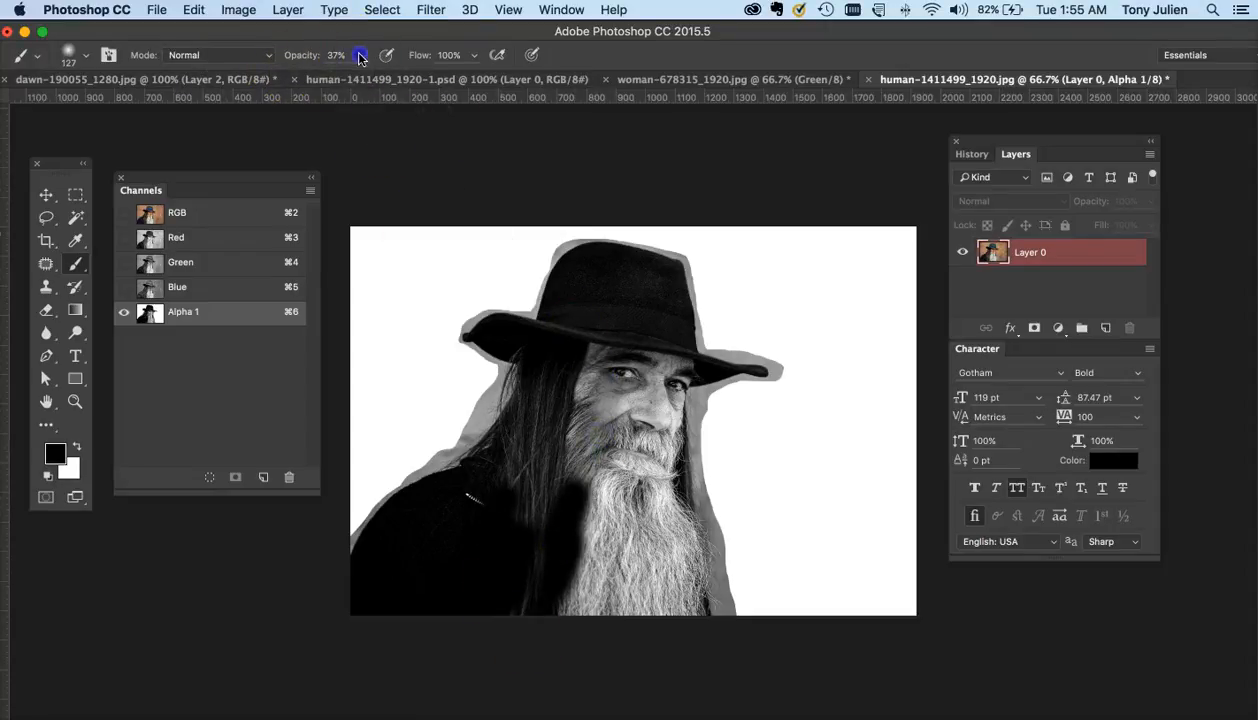
{"action": "left_click_drag", "start_coordinate": [354, 78], "coordinate": [477, 78]}
{"action": "mouse_move", "coordinate": [570, 547]}
{"action": "left_mouse_down"}
{"action": "mouse_move", "coordinate": [534, 573]}
{"action": "mouse_move", "coordinate": [465, 503]}
{"action": "mouse_move", "coordinate": [507, 458]}
{"action": "left_mouse_up"}
{"action": "mouse_move", "coordinate": [588, 389]}
{"action": "left_mouse_down"}
{"action": "mouse_move", "coordinate": [597, 348]}
{"action": "mouse_move", "coordinate": [570, 393]}
{"action": "mouse_move", "coordinate": [559, 366]}
{"action": "mouse_move", "coordinate": [487, 497]}
{"action": "mouse_move", "coordinate": [549, 370]}
{"action": "mouse_move", "coordinate": [542, 572]}
{"action": "mouse_move", "coordinate": [628, 485]}
{"action": "mouse_move", "coordinate": [623, 441]}
{"action": "mouse_move", "coordinate": [592, 480]}
{"action": "mouse_move", "coordinate": [604, 363]}
{"action": "mouse_move", "coordinate": [592, 349]}
{"action": "mouse_move", "coordinate": [645, 364]}
{"action": "mouse_move", "coordinate": [652, 443]}
{"action": "mouse_move", "coordinate": [659, 386]}
{"action": "mouse_move", "coordinate": [662, 440]}
{"action": "mouse_move", "coordinate": [662, 394]}
{"action": "mouse_move", "coordinate": [644, 533]}
{"action": "mouse_move", "coordinate": [640, 507]}
{"action": "mouse_move", "coordinate": [671, 546]}
{"action": "mouse_move", "coordinate": [658, 532]}
{"action": "mouse_move", "coordinate": [680, 626]}
{"action": "mouse_move", "coordinate": [578, 442]}
{"action": "mouse_move", "coordinate": [603, 608]}
{"action": "mouse_move", "coordinate": [605, 528]}
{"action": "mouse_move", "coordinate": [578, 612]}
{"action": "mouse_move", "coordinate": [560, 586]}
{"action": "mouse_move", "coordinate": [529, 595]}
{"action": "mouse_move", "coordinate": [558, 599]}
{"action": "mouse_move", "coordinate": [604, 515]}
{"action": "mouse_move", "coordinate": [627, 593]}
{"action": "mouse_move", "coordinate": [659, 628]}
{"action": "left_mouse_up"}
{"action": "mouse_move", "coordinate": [635, 487]}
{"action": "left_mouse_down"}
{"action": "mouse_move", "coordinate": [629, 368]}
{"action": "mouse_move", "coordinate": [553, 354]}
{"action": "mouse_move", "coordinate": [570, 323]}
{"action": "mouse_move", "coordinate": [620, 346]}
{"action": "mouse_move", "coordinate": [629, 325]}
{"action": "left_mouse_up"}
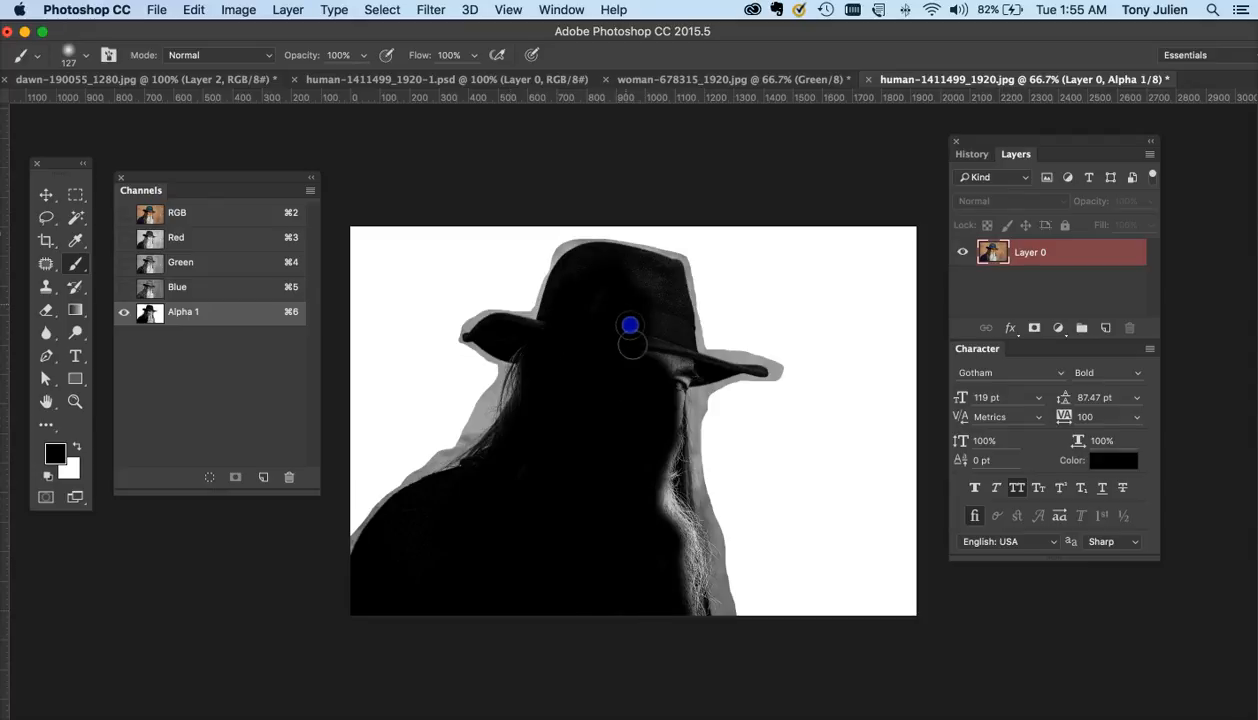
{"action": "mouse_move", "coordinate": [642, 279]}
{"action": "left_mouse_down"}
{"action": "mouse_move", "coordinate": [651, 355]}
{"action": "mouse_move", "coordinate": [667, 322]}
{"action": "left_mouse_up"}
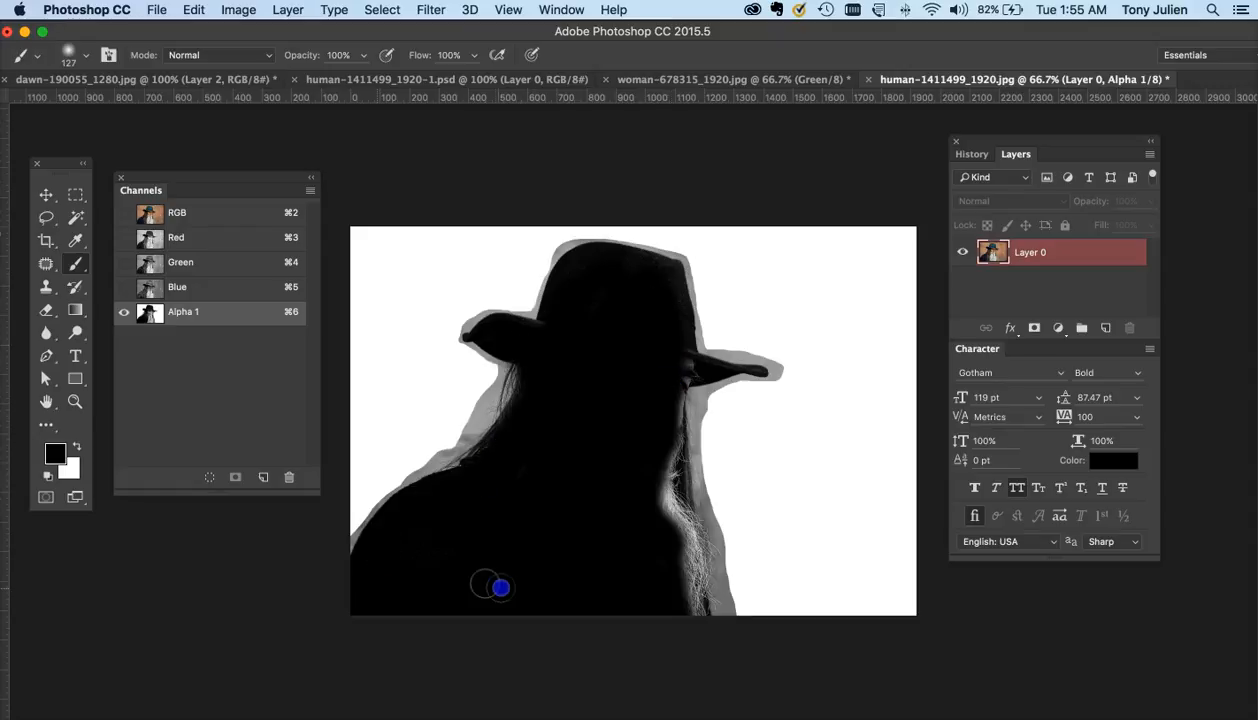
{"action": "mouse_move", "coordinate": [500, 588]}
{"action": "left_mouse_down"}
{"action": "mouse_move", "coordinate": [543, 551]}
{"action": "mouse_move", "coordinate": [614, 567]}
{"action": "mouse_move", "coordinate": [645, 520]}
{"action": "left_mouse_up"}
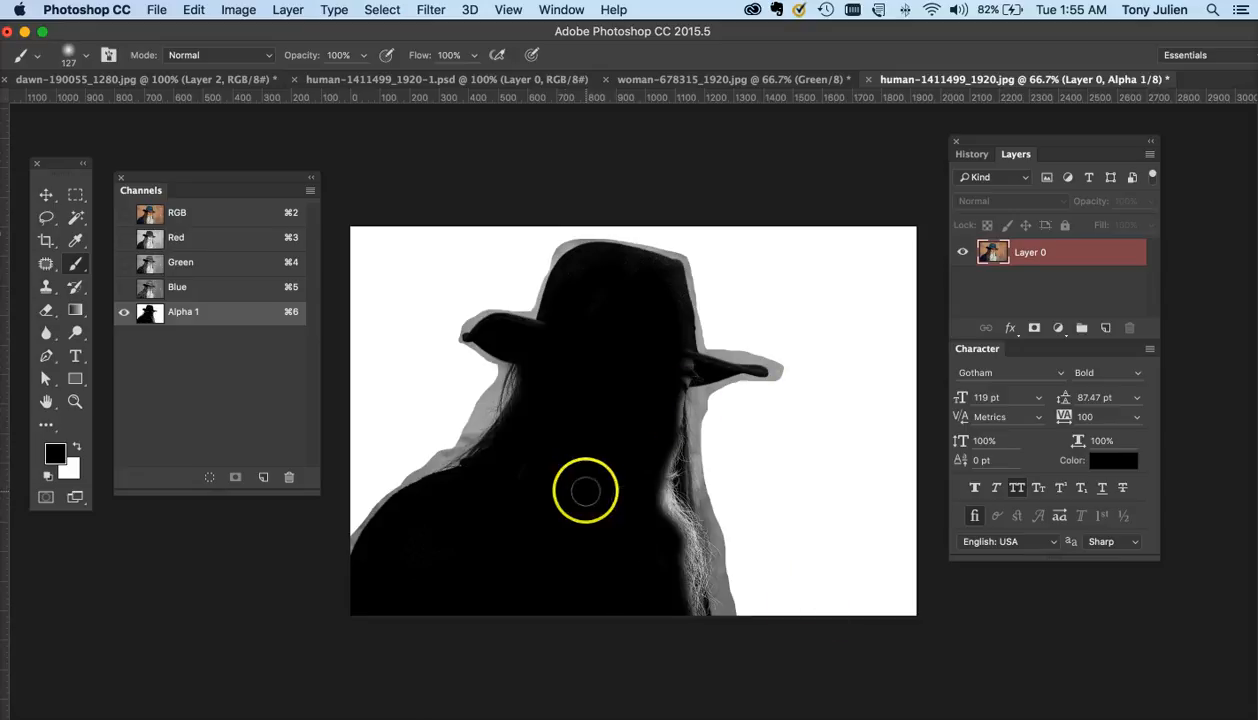
- Paint black over the remaining light spots on the hat and around the face
{"action": "key", "text": "super+plus"}
{"action": "left_click", "coordinate": [615, 340]}
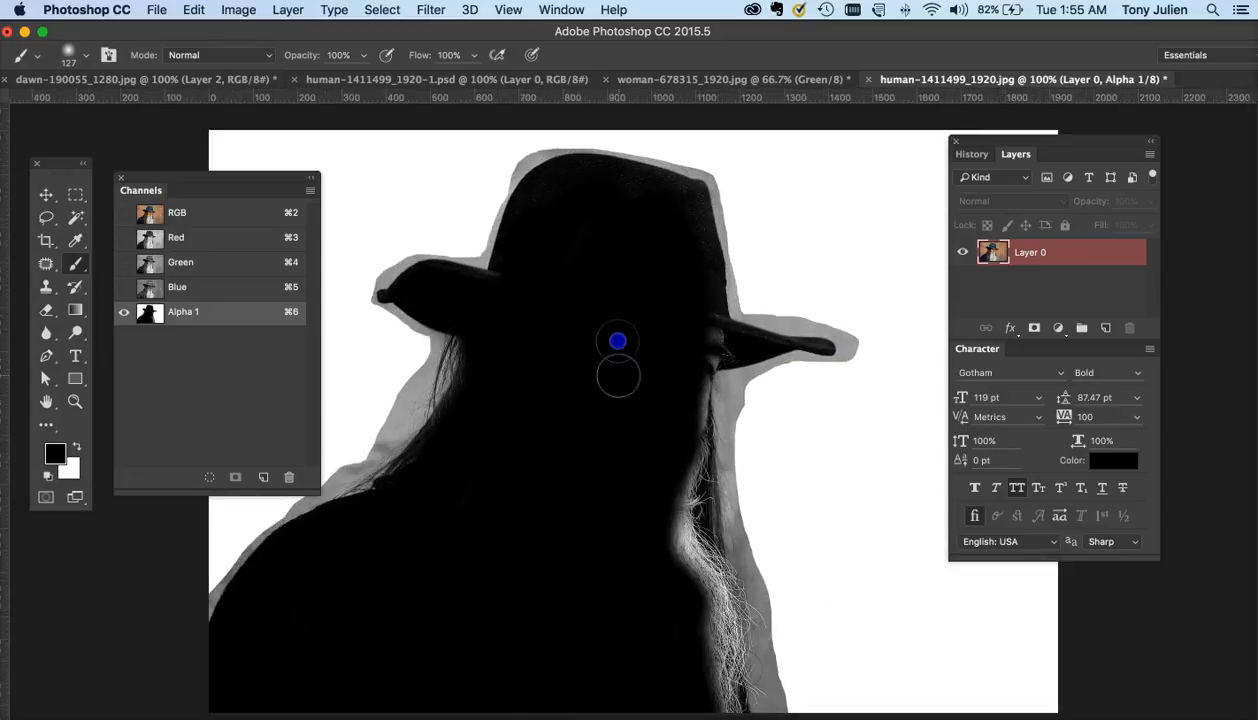
{"action": "mouse_move", "coordinate": [554, 238]}
{"action": "left_mouse_down"}
{"action": "mouse_move", "coordinate": [514, 292]}
{"action": "mouse_move", "coordinate": [528, 222]}
{"action": "mouse_move", "coordinate": [563, 188]}
{"action": "mouse_move", "coordinate": [665, 197]}
{"action": "mouse_move", "coordinate": [680, 222]}
{"action": "mouse_move", "coordinate": [697, 323]}
{"action": "mouse_move", "coordinate": [682, 388]}
{"action": "mouse_move", "coordinate": [635, 453]}
{"action": "mouse_move", "coordinate": [620, 452]}
{"action": "left_mouse_up"}
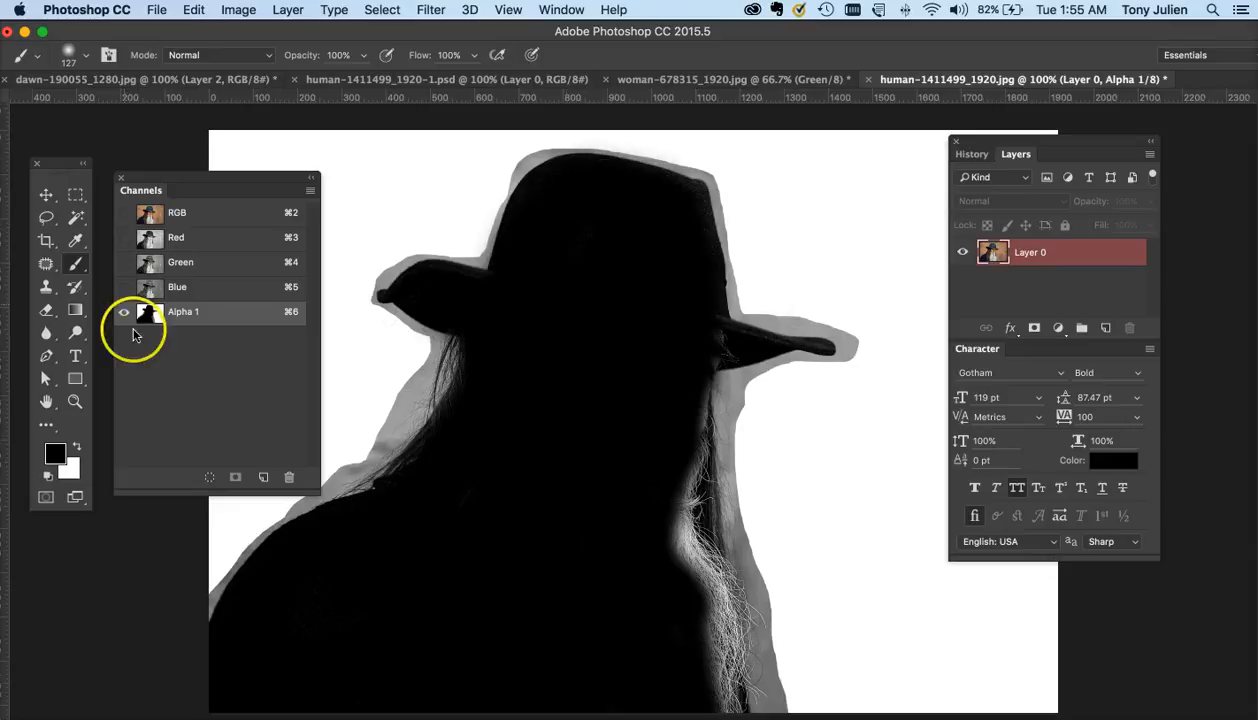
{"action": "mouse_move", "coordinate": [480, 303]}
{"action": "left_mouse_down"}
{"action": "mouse_move", "coordinate": [528, 320]}
{"action": "mouse_move", "coordinate": [478, 317]}
{"action": "mouse_move", "coordinate": [462, 295]}
{"action": "left_mouse_up"}
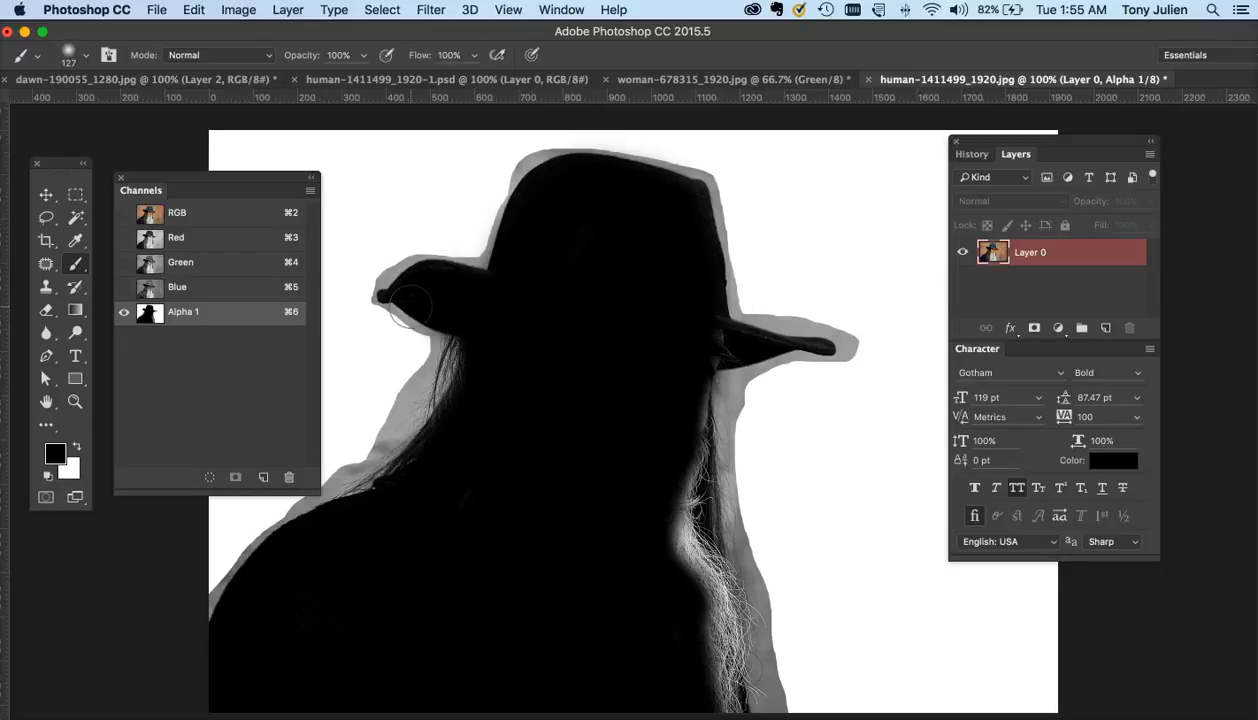
- Shrink the brush to 22 px and touch up the left hat brim and the hair below it in black
{"action": "key", "text": "super+plus"}
{"action": "scroll", "coordinate": [410, 306], "scroll_direction": "left", "scroll_amount": 5}
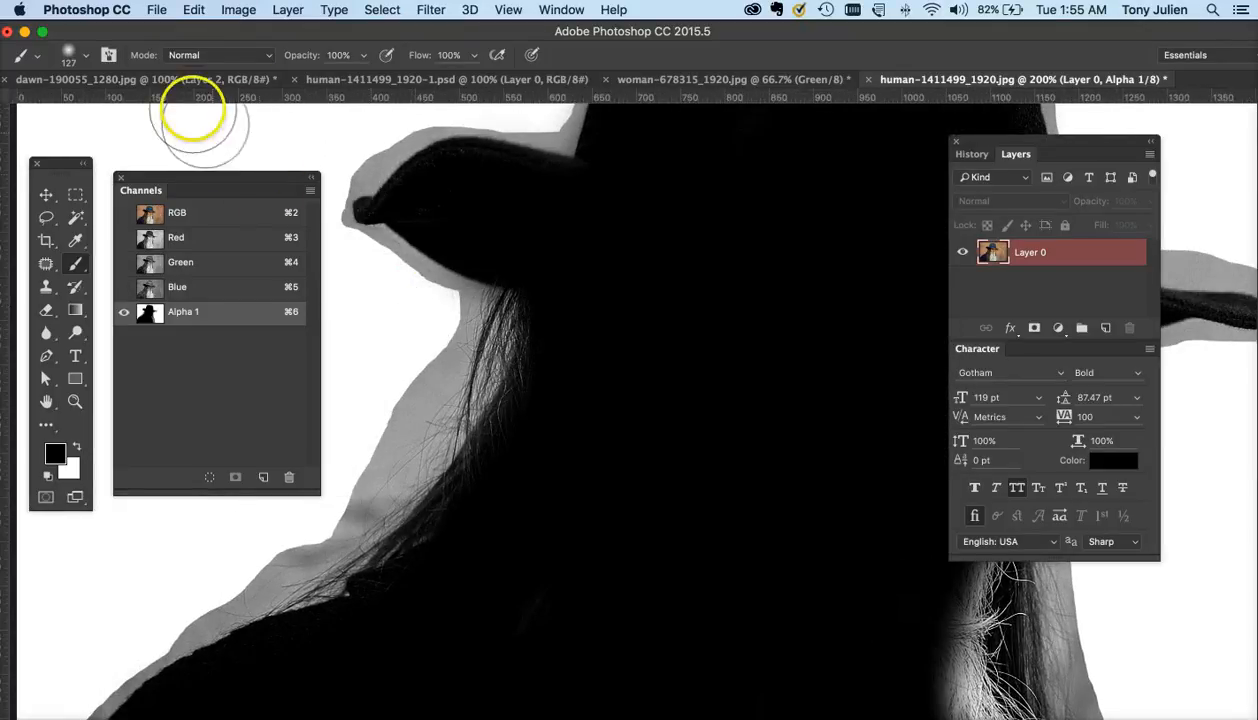
{"action": "left_click", "coordinate": [66, 55]}
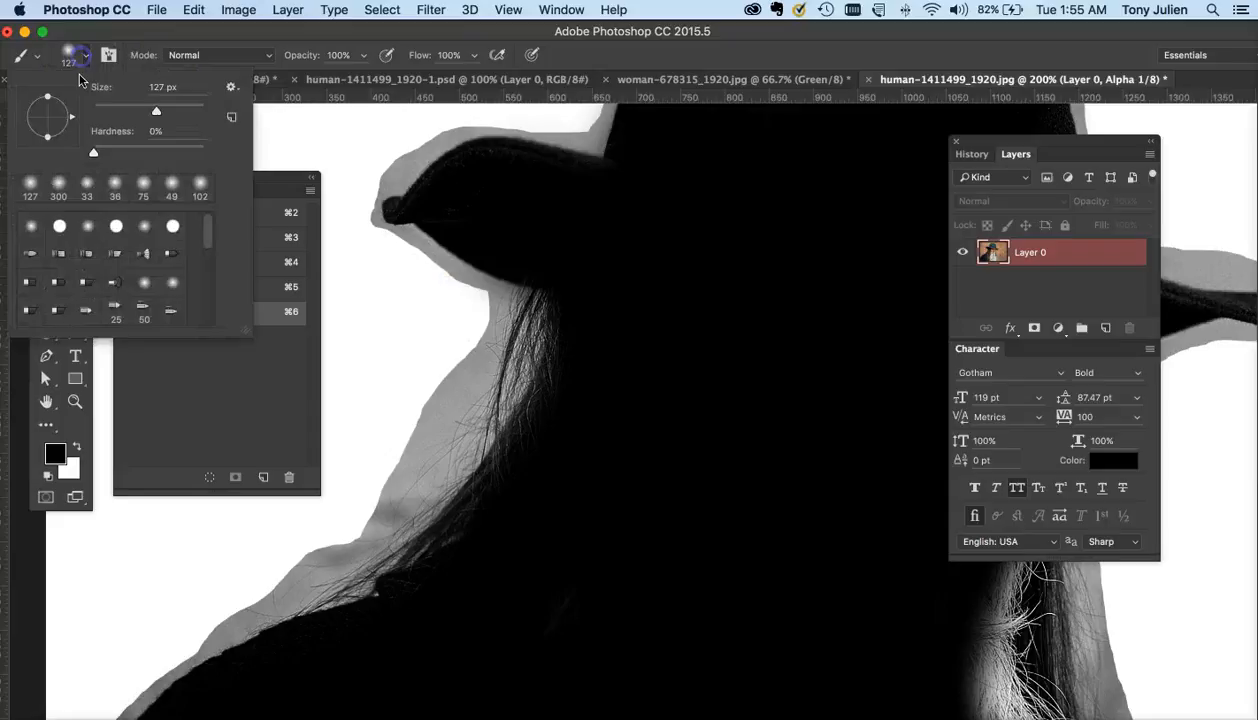
{"action": "left_click", "coordinate": [118, 109]}
{"action": "left_click", "coordinate": [520, 194]}
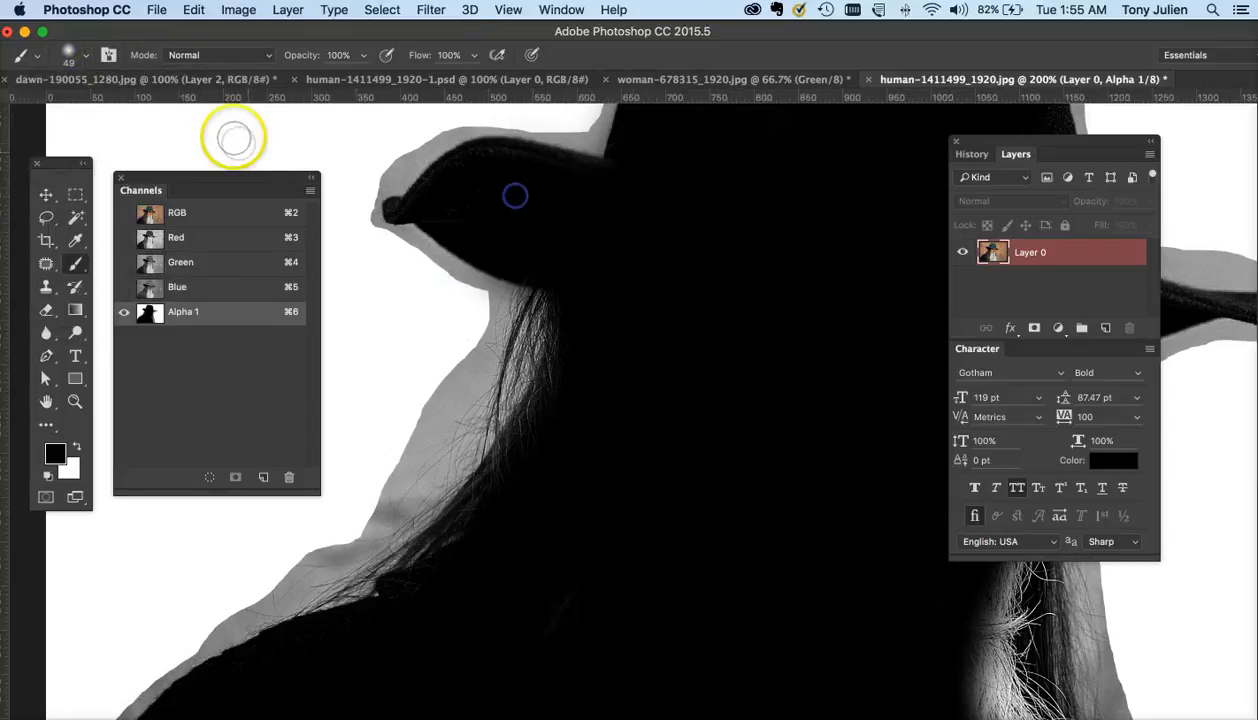
{"action": "left_click", "coordinate": [83, 62]}
{"action": "left_click_drag", "start_coordinate": [109, 113], "coordinate": [105, 110]}
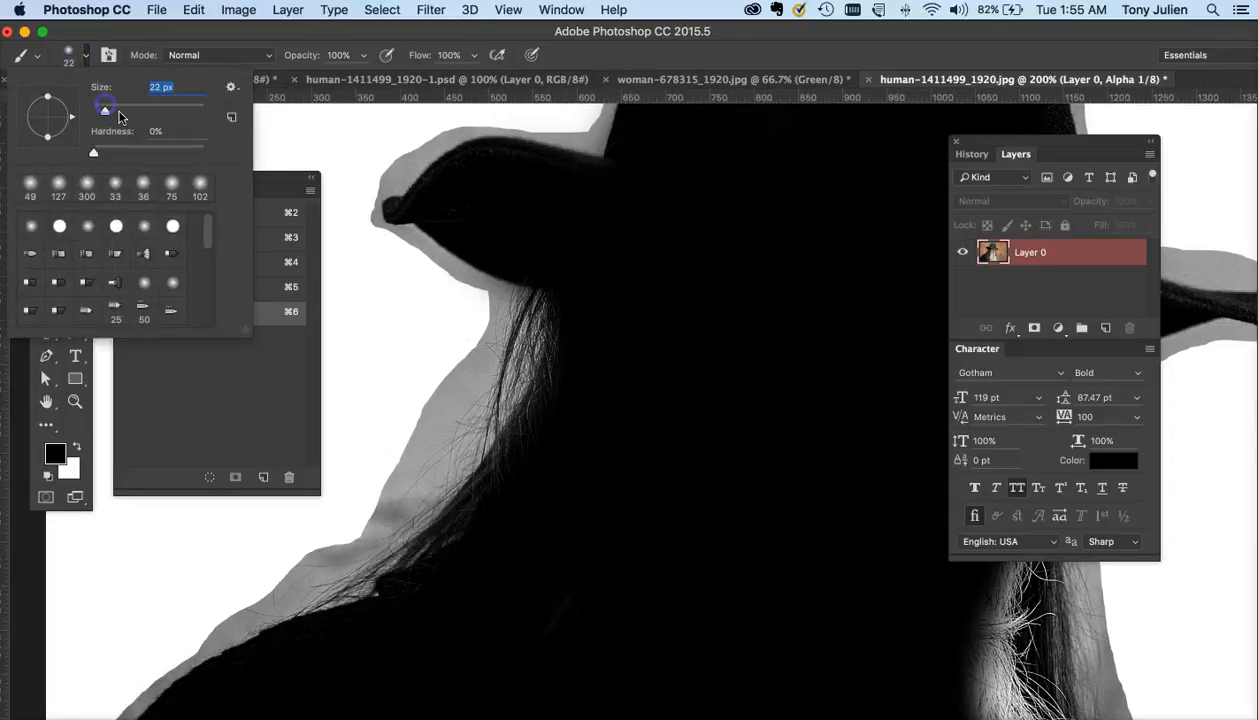
{"action": "left_click", "coordinate": [395, 210]}
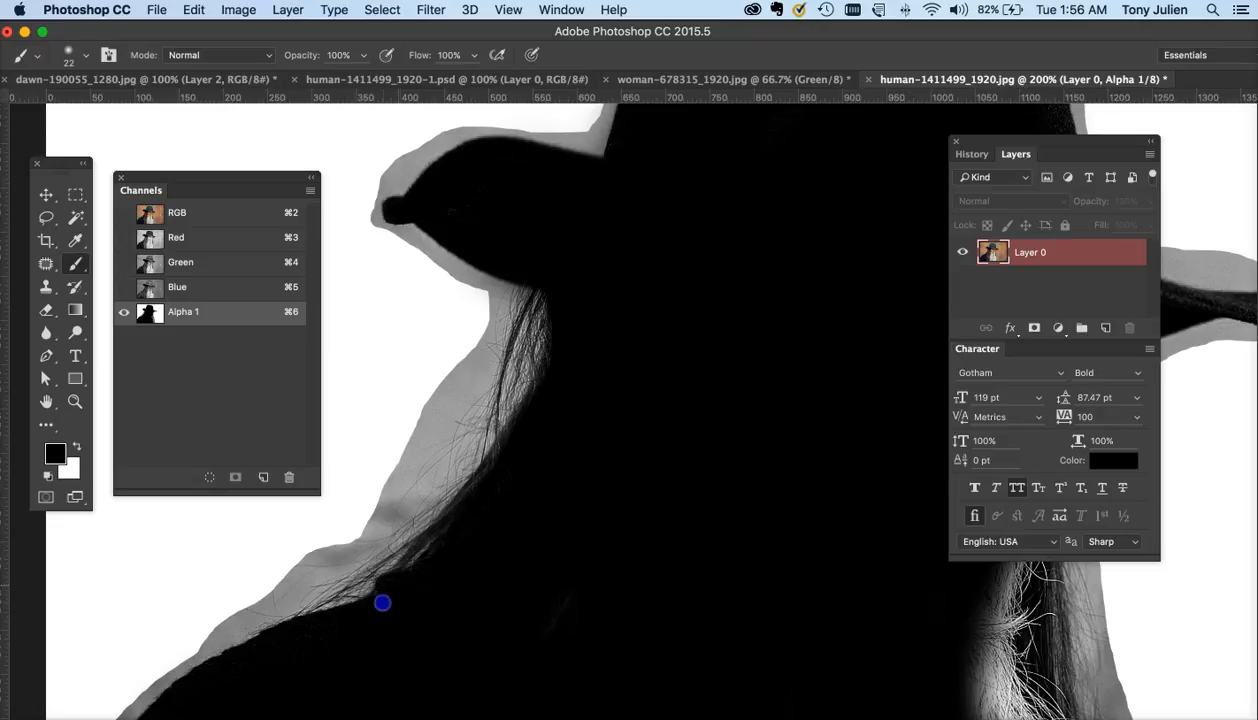
{"action": "left_click_drag", "start_coordinate": [564, 279], "coordinate": [562, 264]}
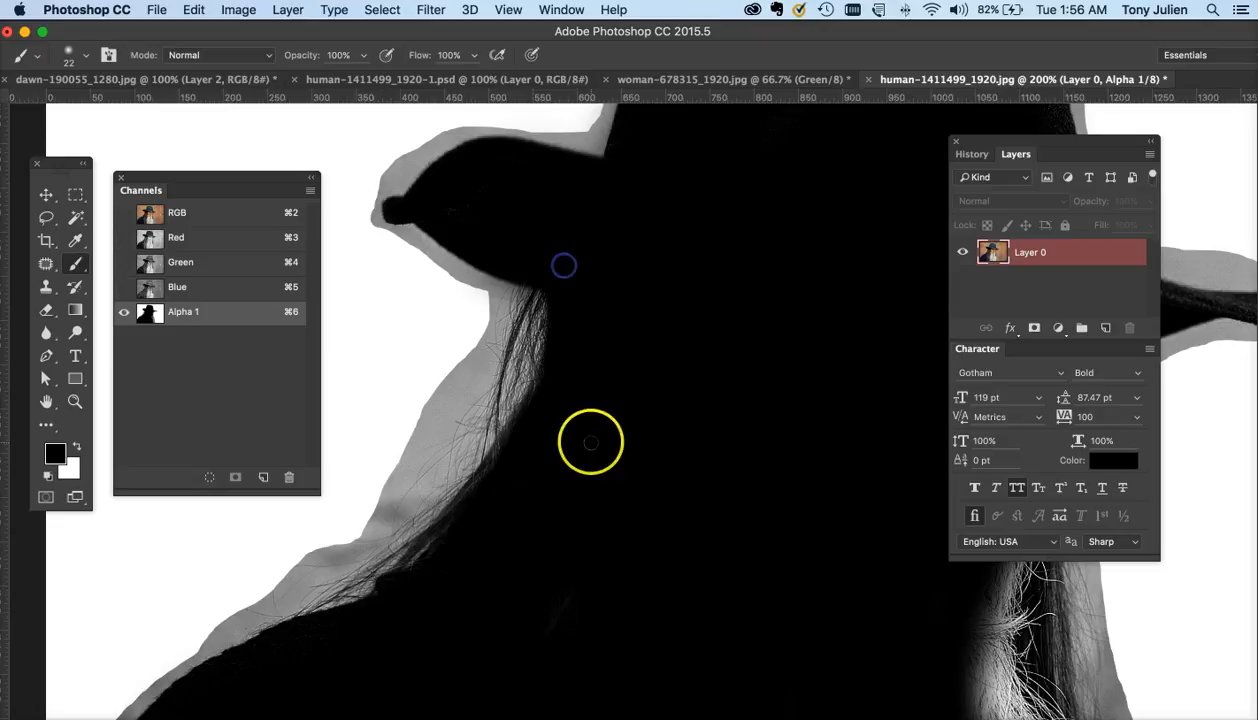
- Paint black along the left shoulder's edge to fill in the outline
{"action": "scroll", "coordinate": [590, 441], "scroll_direction": "down", "scroll_amount": 3}
{"action": "scroll", "coordinate": [590, 441], "scroll_direction": "left", "scroll_amount": 1}
{"action": "left_click_drag", "start_coordinate": [221, 623], "coordinate": [203, 651]}
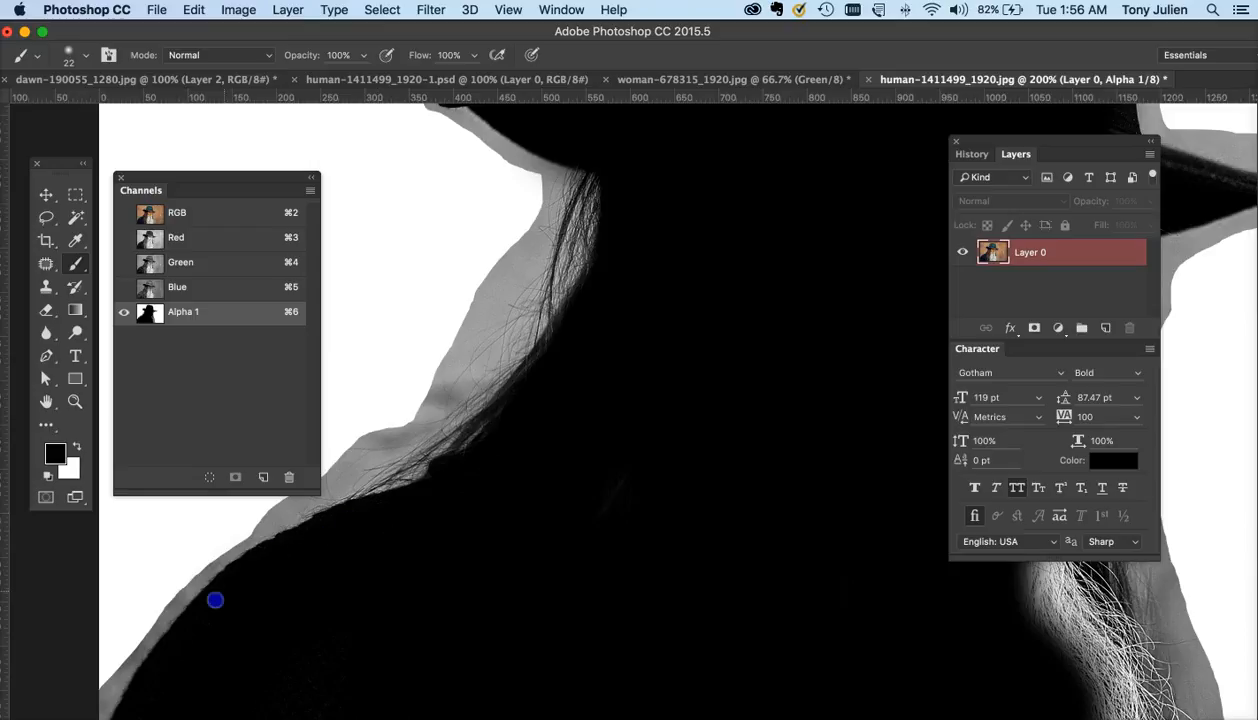
{"action": "left_click_drag", "start_coordinate": [215, 600], "coordinate": [158, 666]}
- Paint black along the right hat brim and where it meets the hair
{"action": "scroll", "coordinate": [598, 487], "scroll_direction": "right", "scroll_amount": 5}
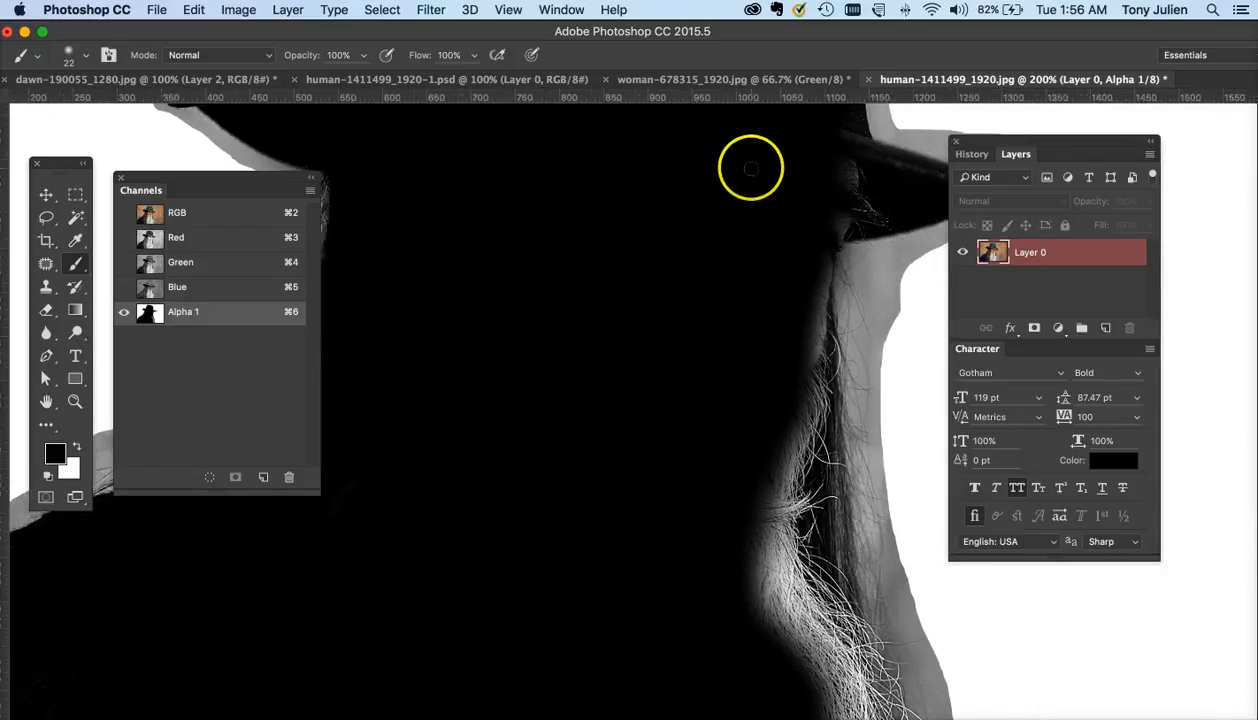
{"action": "scroll", "coordinate": [750, 167], "scroll_direction": "right", "scroll_amount": 2}
{"action": "left_click", "coordinate": [755, 209]}
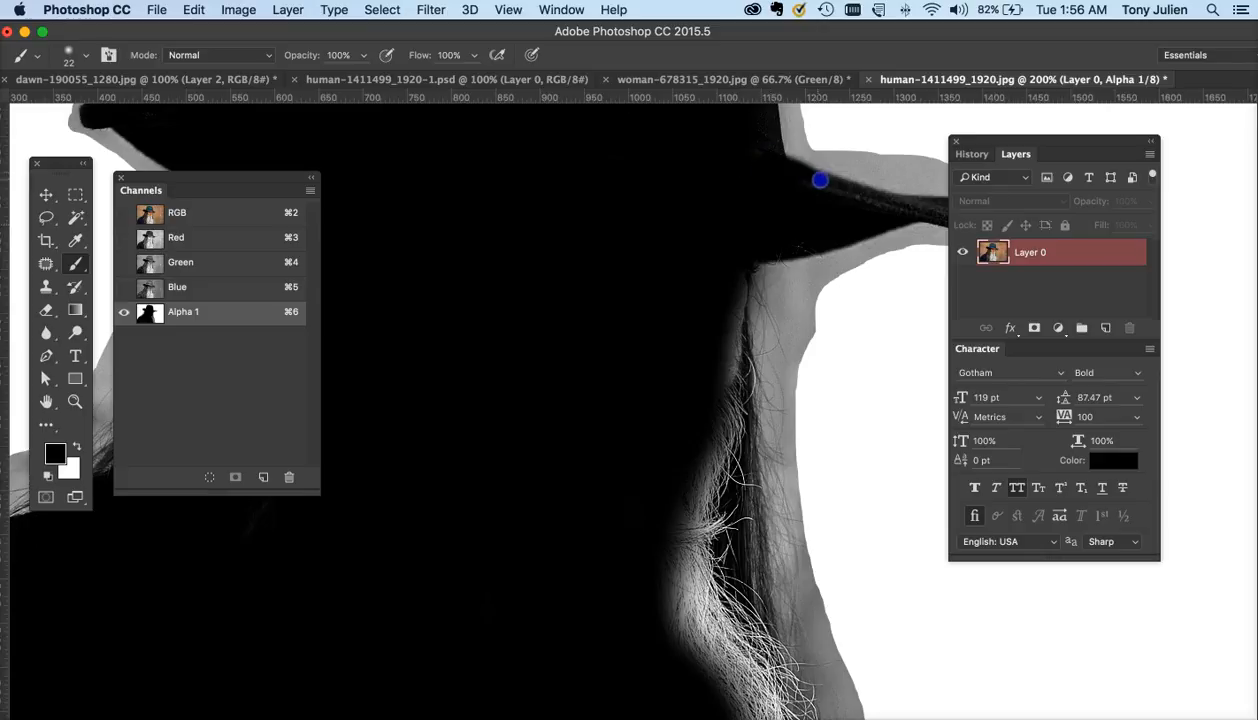
{"action": "scroll", "coordinate": [843, 203], "scroll_direction": "right", "scroll_amount": 2}
{"action": "left_click", "coordinate": [684, 219]}
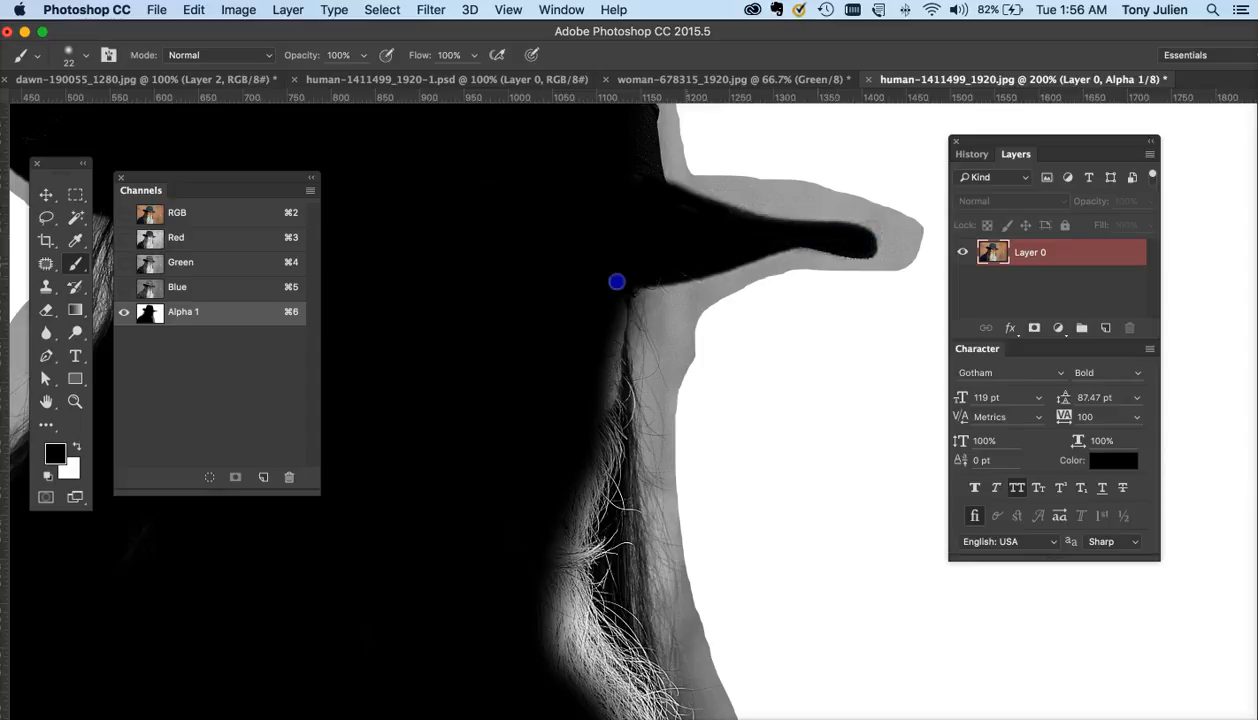
- Fill the remaining light patches in the hat crown with black
{"action": "scroll", "coordinate": [458, 222], "scroll_direction": "up", "scroll_amount": 3}
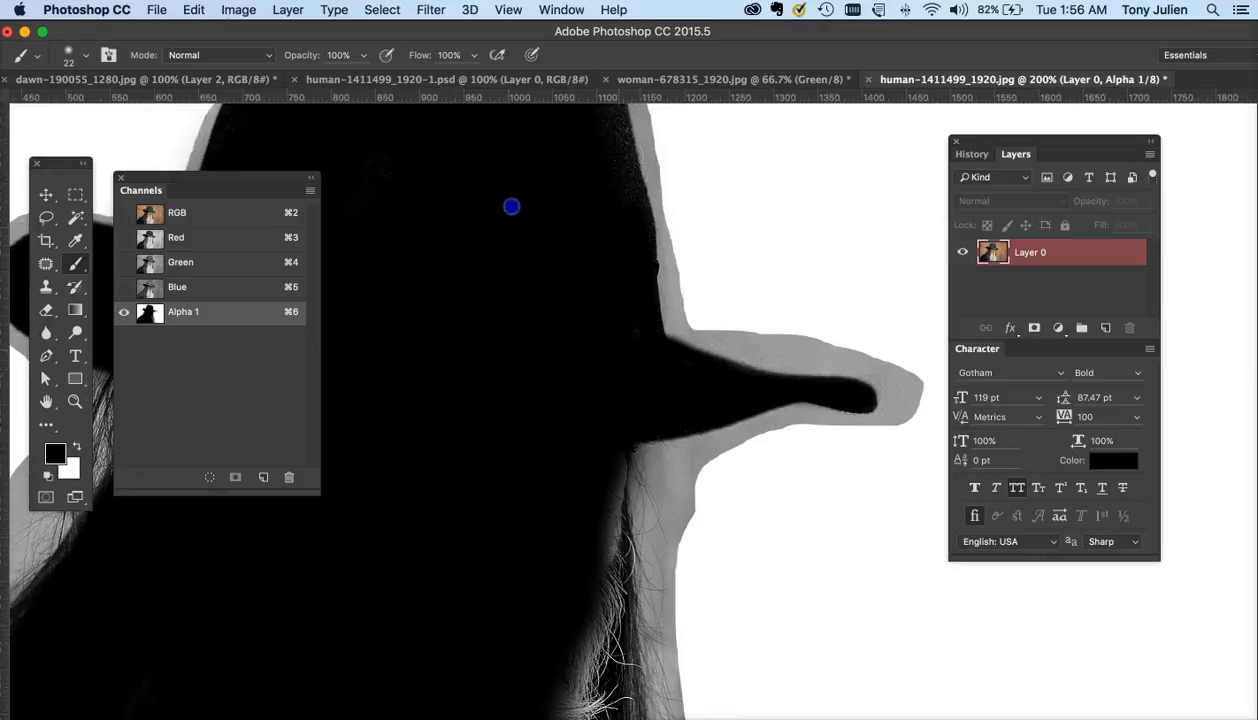
{"action": "scroll", "coordinate": [511, 206], "scroll_direction": "up", "scroll_amount": 4}
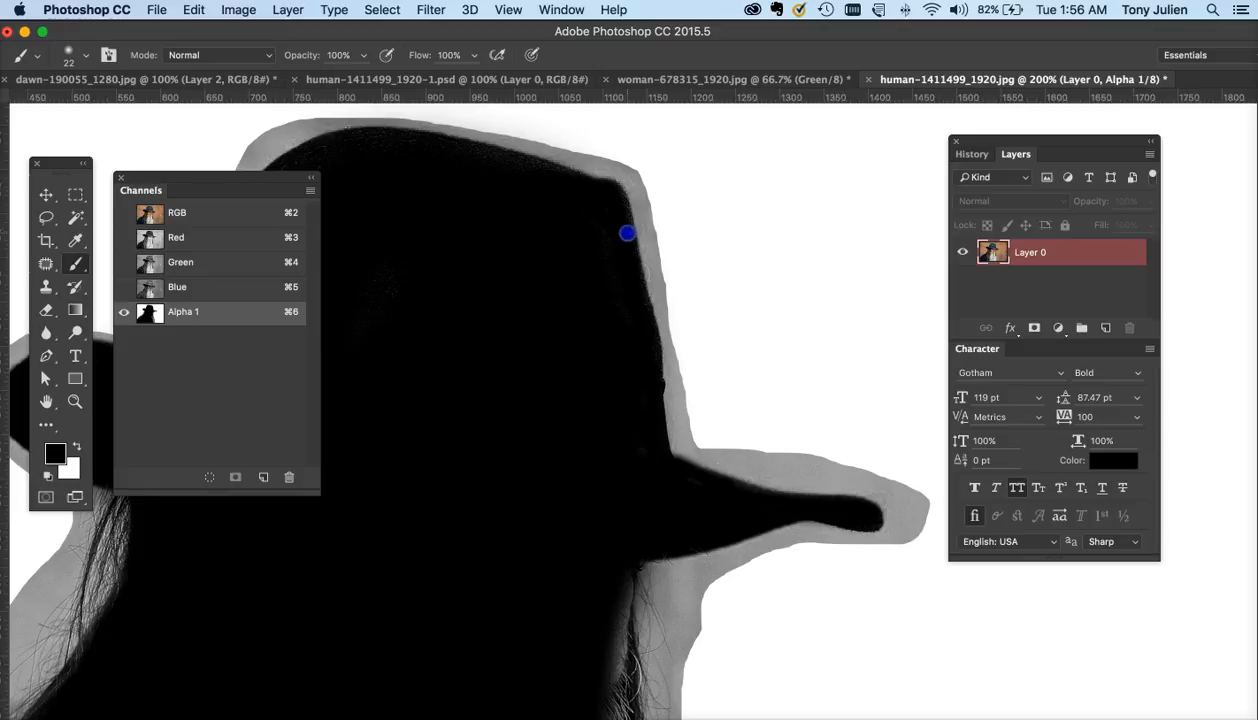
{"action": "scroll", "coordinate": [548, 271], "scroll_direction": "up", "scroll_amount": 1}
{"action": "scroll", "coordinate": [447, 249], "scroll_direction": "left", "scroll_amount": 5}
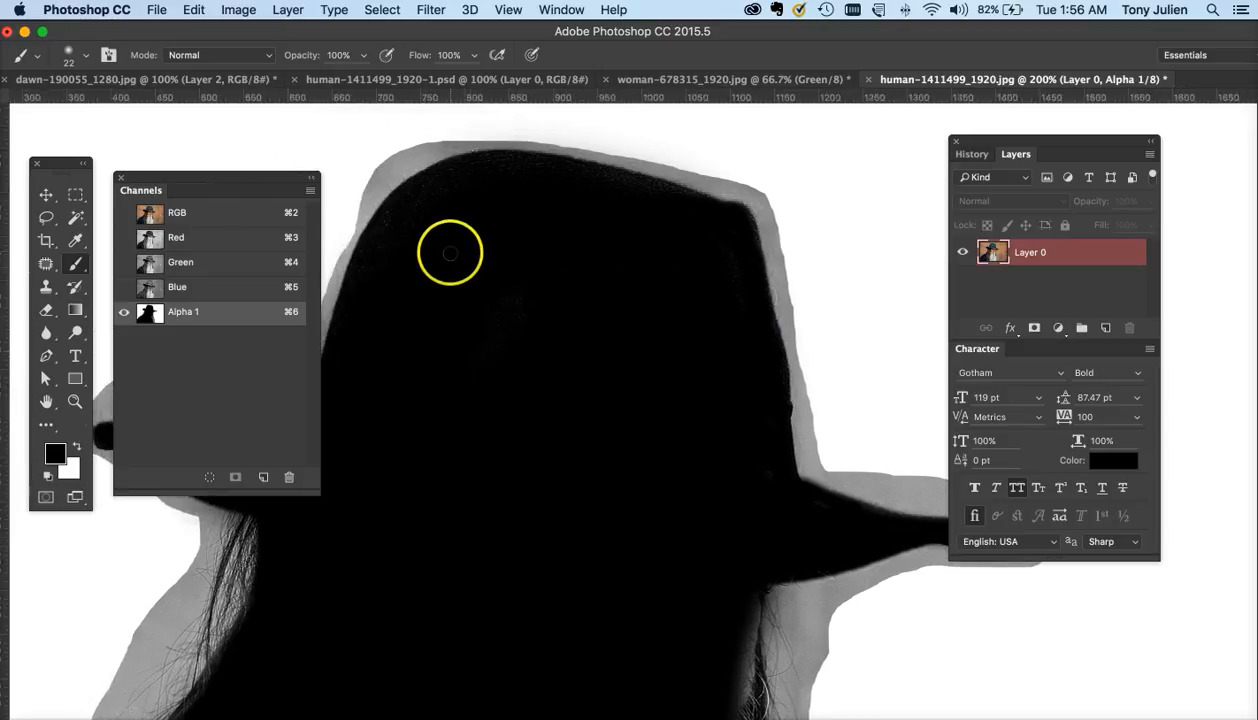
{"action": "left_click_drag", "start_coordinate": [415, 265], "coordinate": [425, 220]}
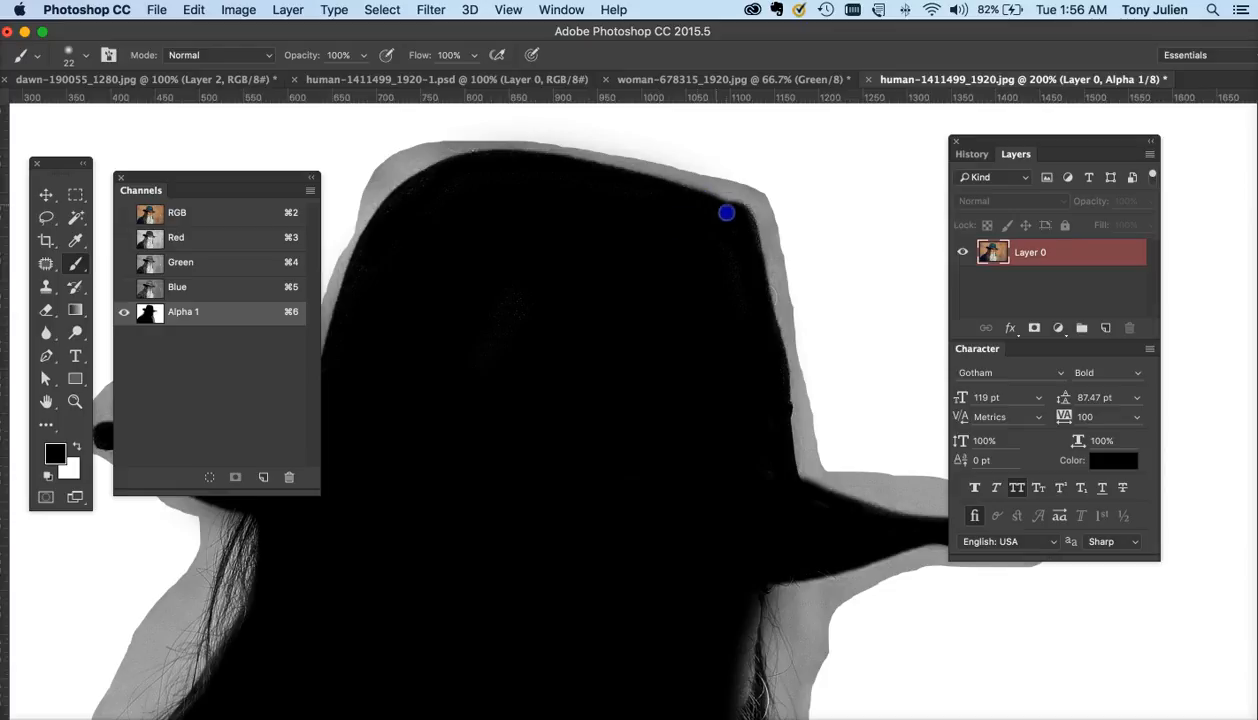
{"action": "left_click_drag", "start_coordinate": [501, 244], "coordinate": [560, 330]}
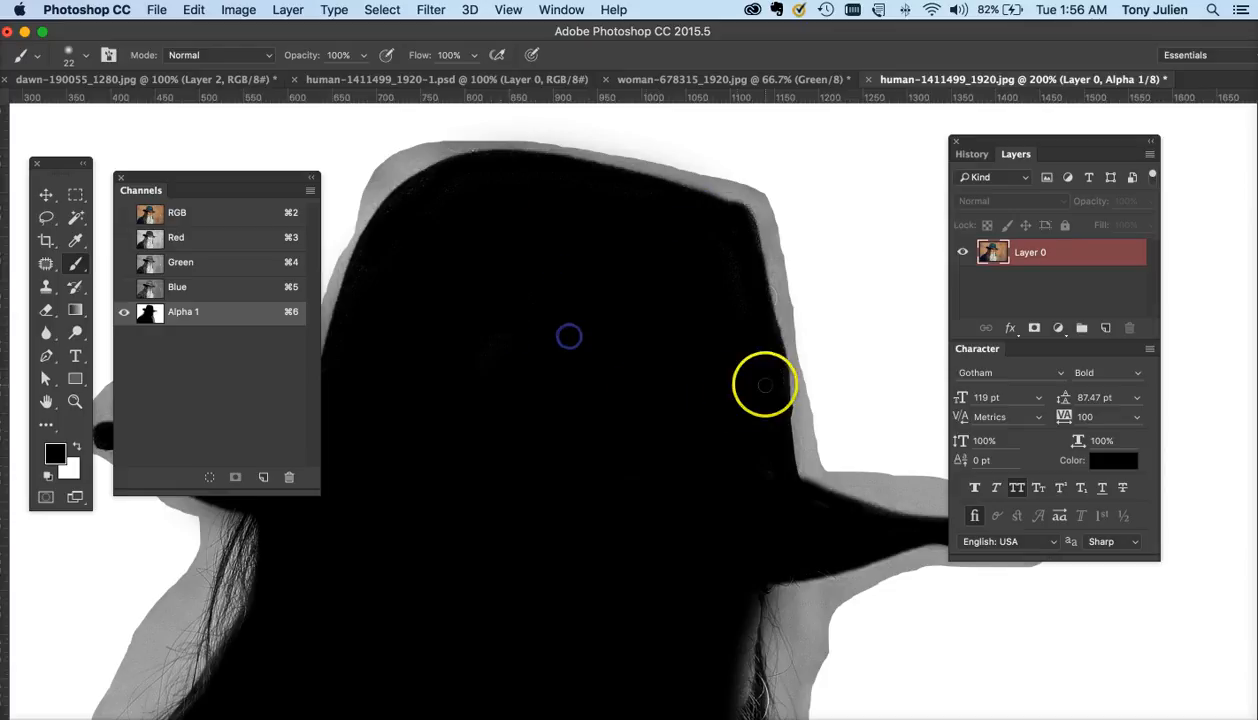
- Paint black along the inner edge of the beard and hair on the right side
{"action": "scroll", "coordinate": [622, 397], "scroll_direction": "down", "scroll_amount": 5}
{"action": "scroll", "coordinate": [622, 397], "scroll_direction": "right", "scroll_amount": 1}
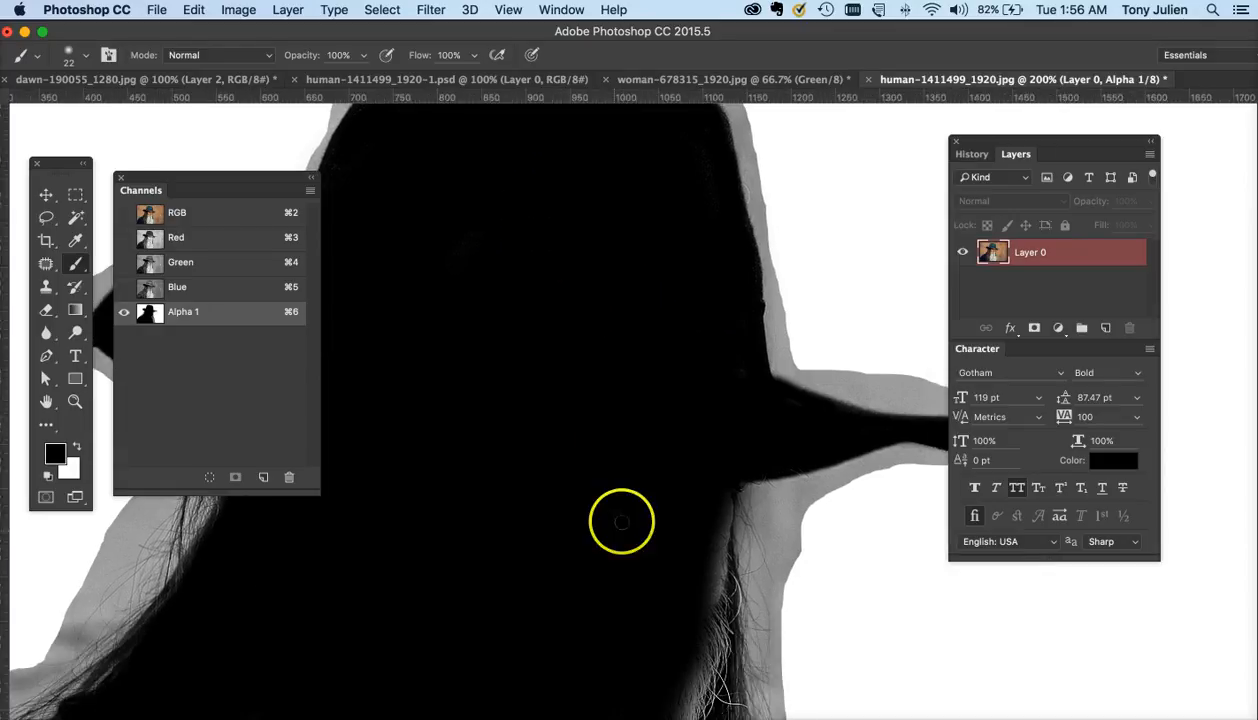
{"action": "left_click", "coordinate": [694, 562]}
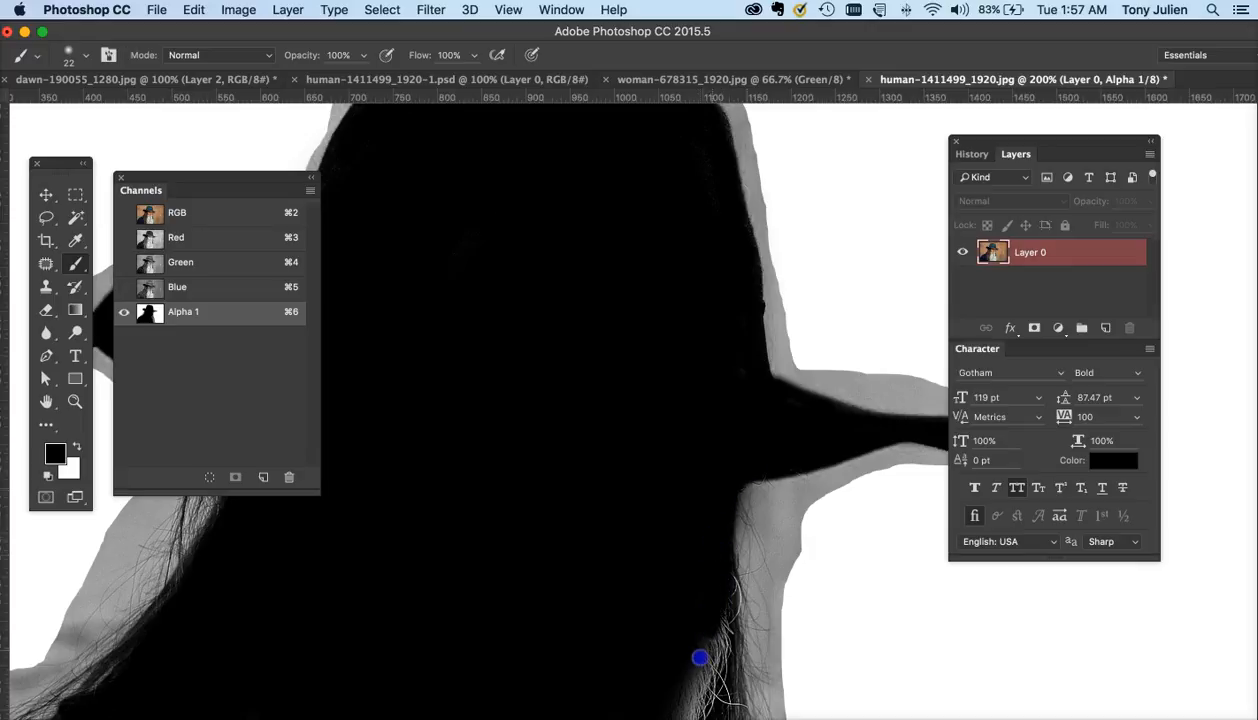
{"action": "left_click_drag", "start_coordinate": [698, 645], "coordinate": [686, 628]}
{"action": "scroll", "coordinate": [690, 604], "scroll_direction": "down", "scroll_amount": 10}
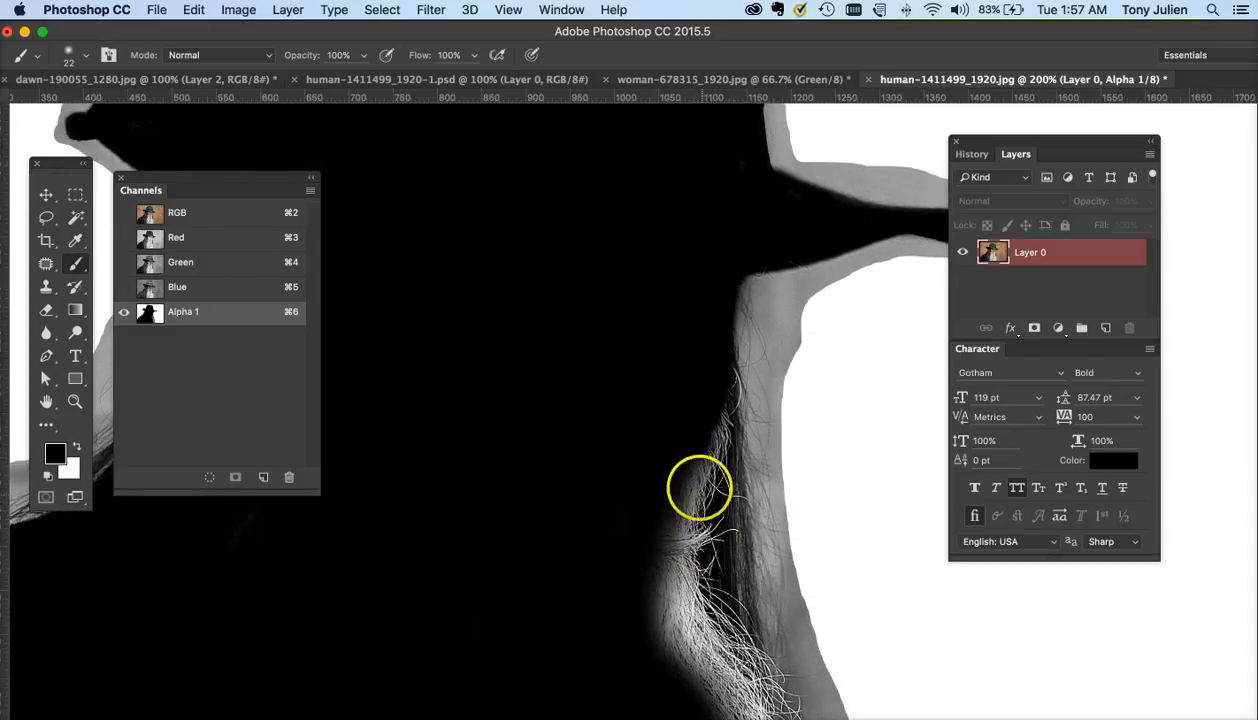
{"action": "mouse_move", "coordinate": [684, 429]}
{"action": "left_mouse_down"}
{"action": "mouse_move", "coordinate": [688, 474]}
{"action": "mouse_move", "coordinate": [652, 578]}
{"action": "left_mouse_up"}
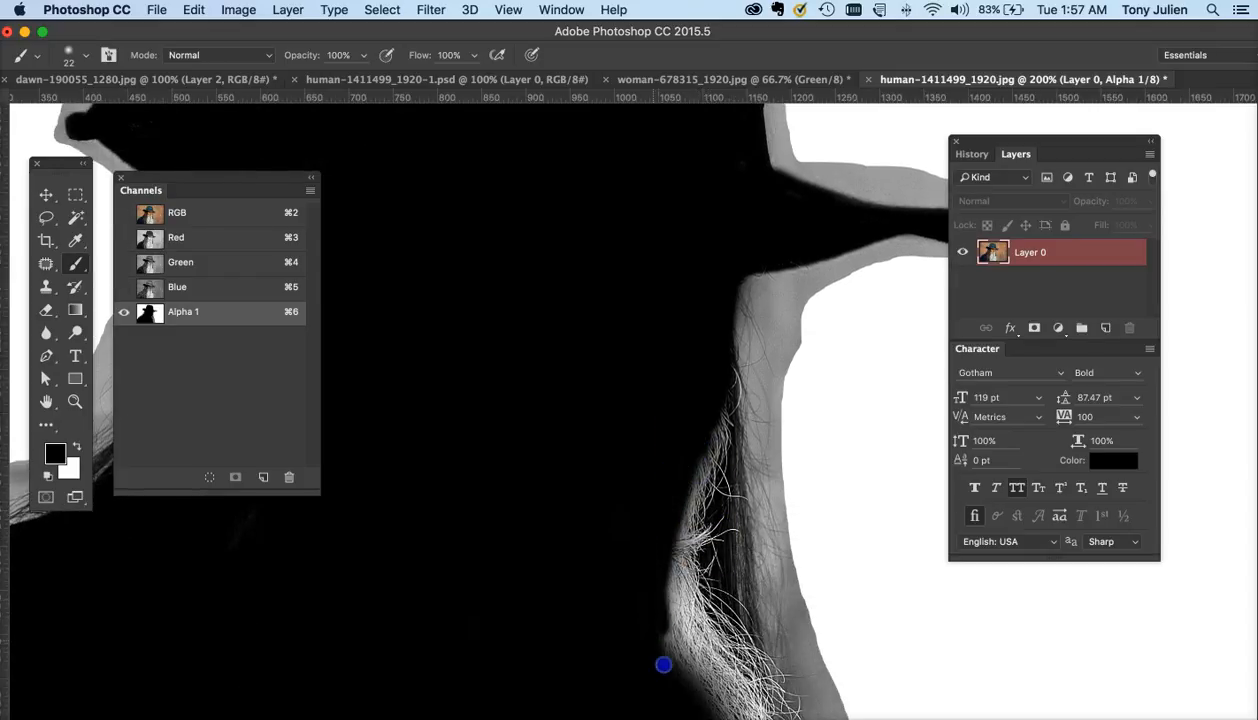
{"action": "mouse_move", "coordinate": [663, 664]}
{"action": "left_mouse_down"}
{"action": "mouse_move", "coordinate": [645, 581]}
{"action": "mouse_move", "coordinate": [668, 616]}
{"action": "left_mouse_up"}
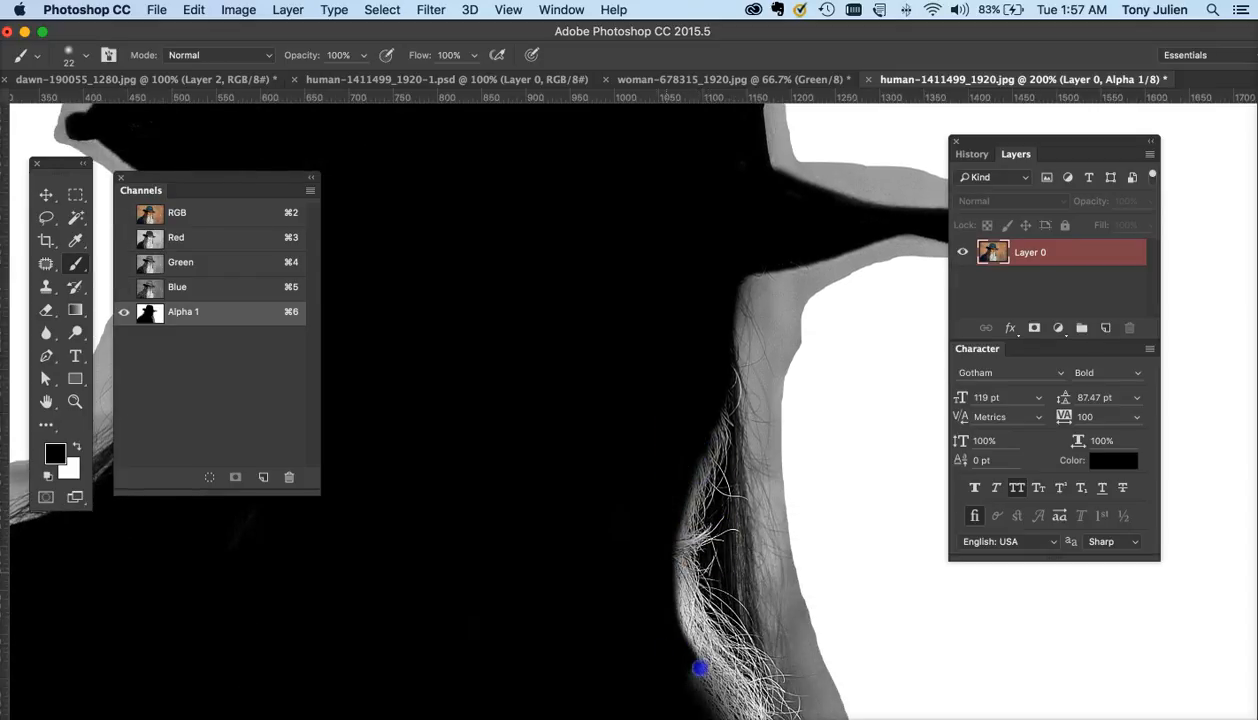
{"action": "left_click_drag", "start_coordinate": [700, 668], "coordinate": [682, 652]}
{"action": "scroll", "coordinate": [705, 658], "scroll_direction": "down", "scroll_amount": 9}
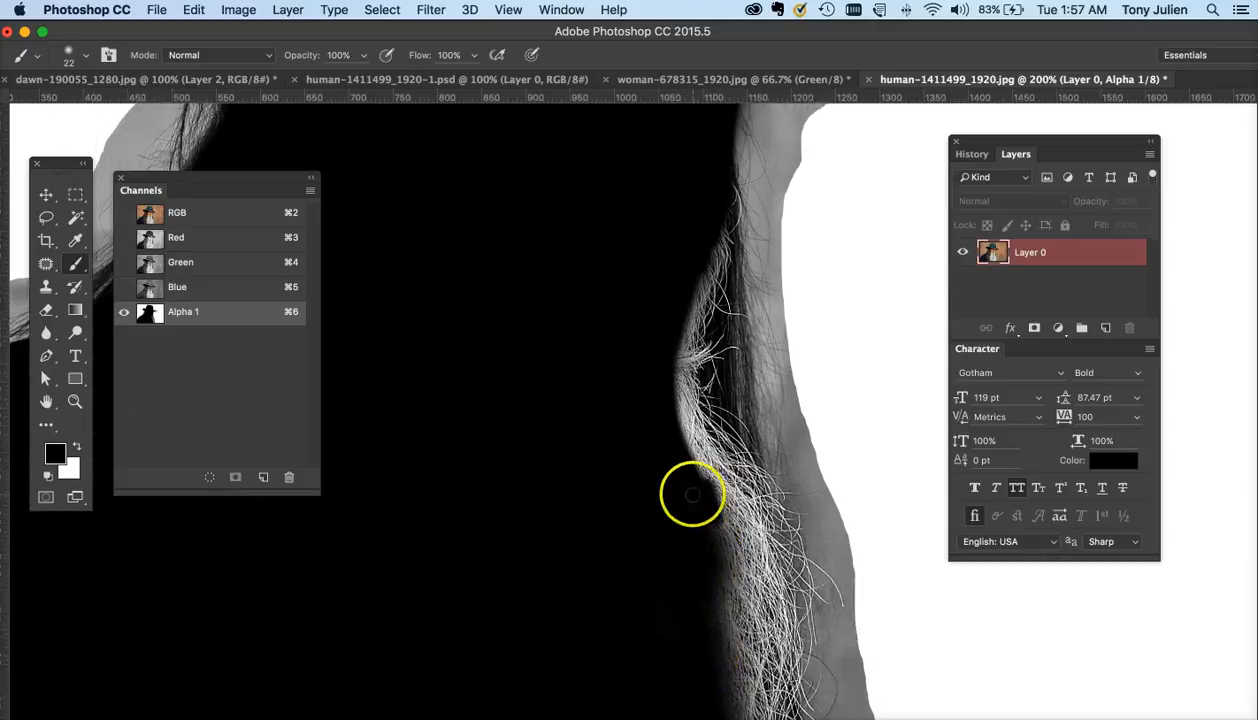
{"action": "mouse_move", "coordinate": [692, 494]}
{"action": "left_mouse_down"}
{"action": "mouse_move", "coordinate": [739, 582]}
{"action": "mouse_move", "coordinate": [702, 484]}
{"action": "mouse_move", "coordinate": [729, 598]}
{"action": "mouse_move", "coordinate": [702, 624]}
{"action": "left_mouse_up"}
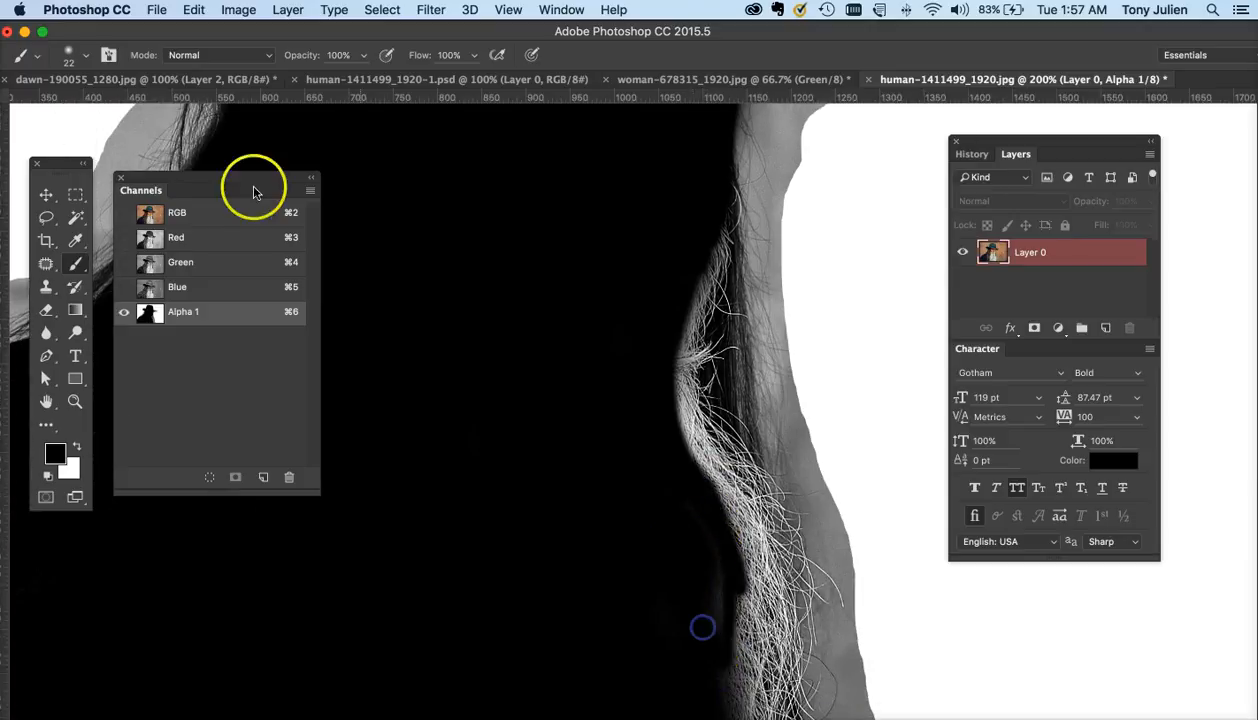
- Set the brush to 130 px with 0% hardness and paint black along the inner hair edge on the right side
{"action": "left_click", "coordinate": [71, 52]}
{"action": "left_click_drag", "start_coordinate": [104, 117], "coordinate": [110, 117]}
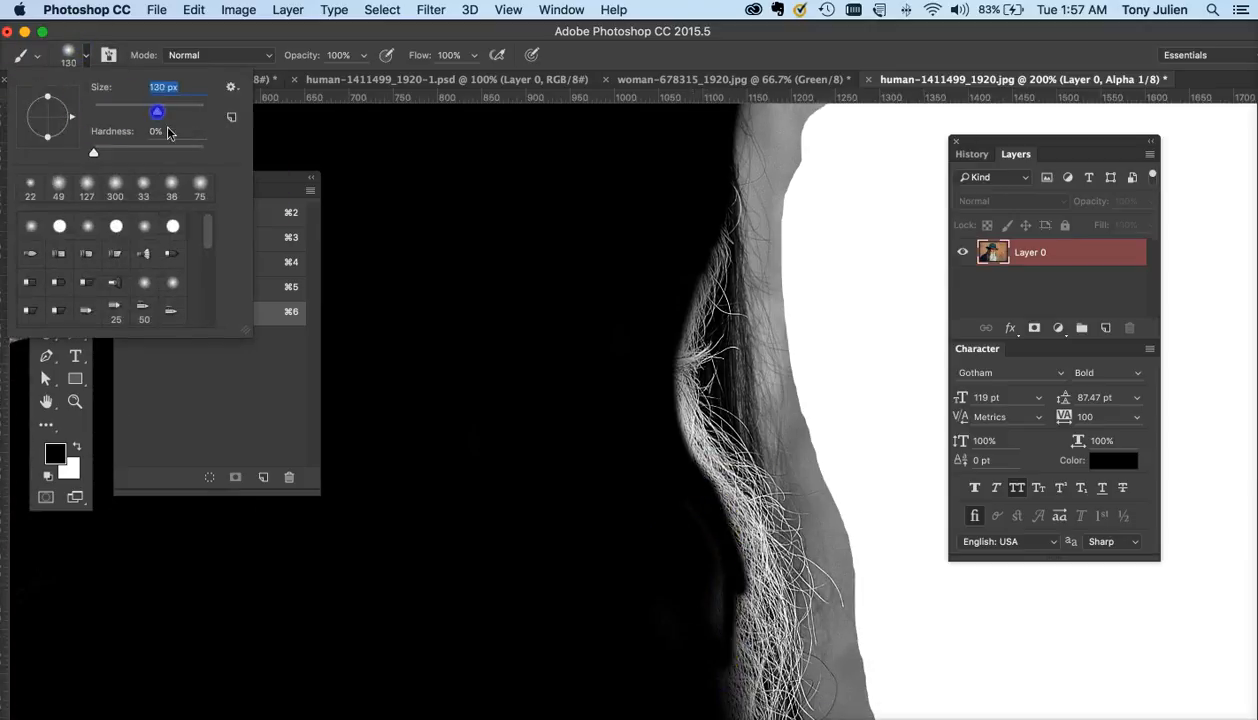
{"action": "mouse_move", "coordinate": [608, 529]}
{"action": "left_mouse_down"}
{"action": "mouse_move", "coordinate": [660, 512]}
{"action": "mouse_move", "coordinate": [632, 435]}
{"action": "mouse_move", "coordinate": [711, 554]}
{"action": "mouse_move", "coordinate": [709, 672]}
{"action": "mouse_move", "coordinate": [669, 481]}
{"action": "mouse_move", "coordinate": [716, 582]}
{"action": "mouse_move", "coordinate": [713, 498]}
{"action": "mouse_move", "coordinate": [729, 574]}
{"action": "mouse_move", "coordinate": [714, 525]}
{"action": "mouse_move", "coordinate": [720, 554]}
{"action": "mouse_move", "coordinate": [716, 435]}
{"action": "mouse_move", "coordinate": [633, 194]}
{"action": "mouse_move", "coordinate": [649, 300]}
{"action": "left_mouse_up"}
{"action": "scroll", "coordinate": [692, 566], "scroll_direction": "down", "scroll_amount": 3}
{"action": "key", "text": "super+minus"}
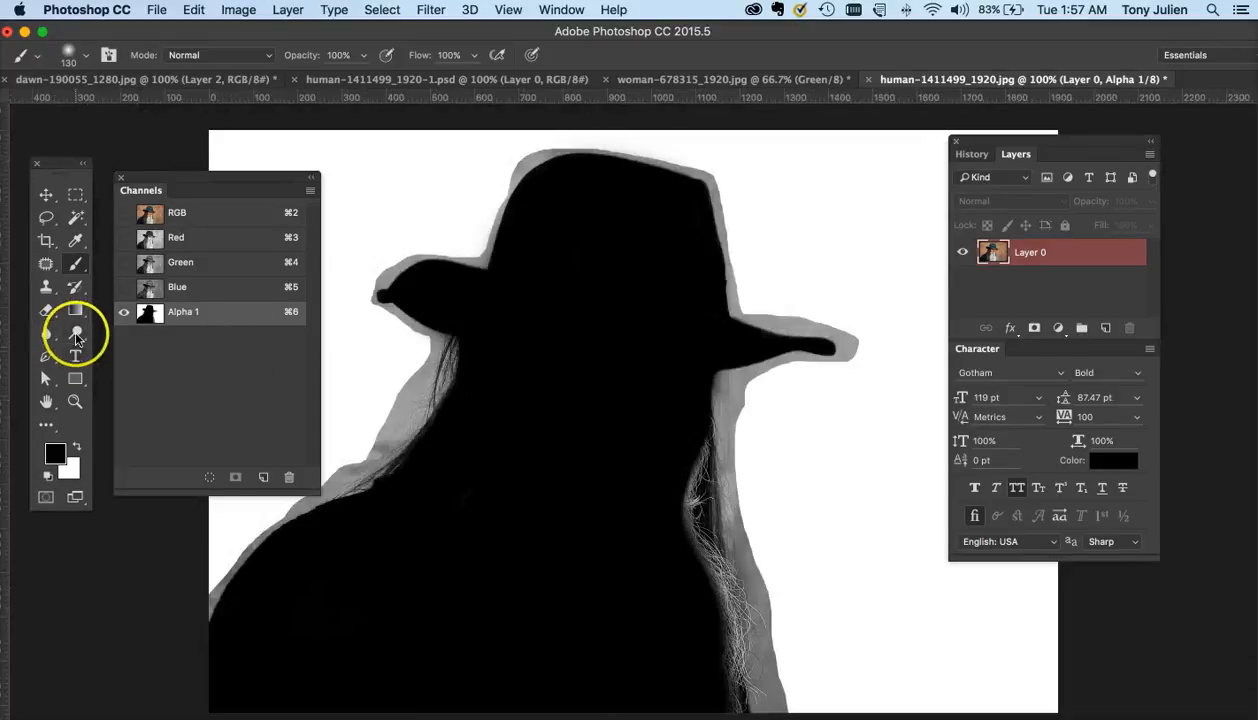
- Switch to the Dodge tool at 156 px, Highlights, 82% exposure, and lighten the gray halo around the right hat brim and shoulder
{"action": "left_click_drag", "start_coordinate": [76, 336], "coordinate": [108, 330]}
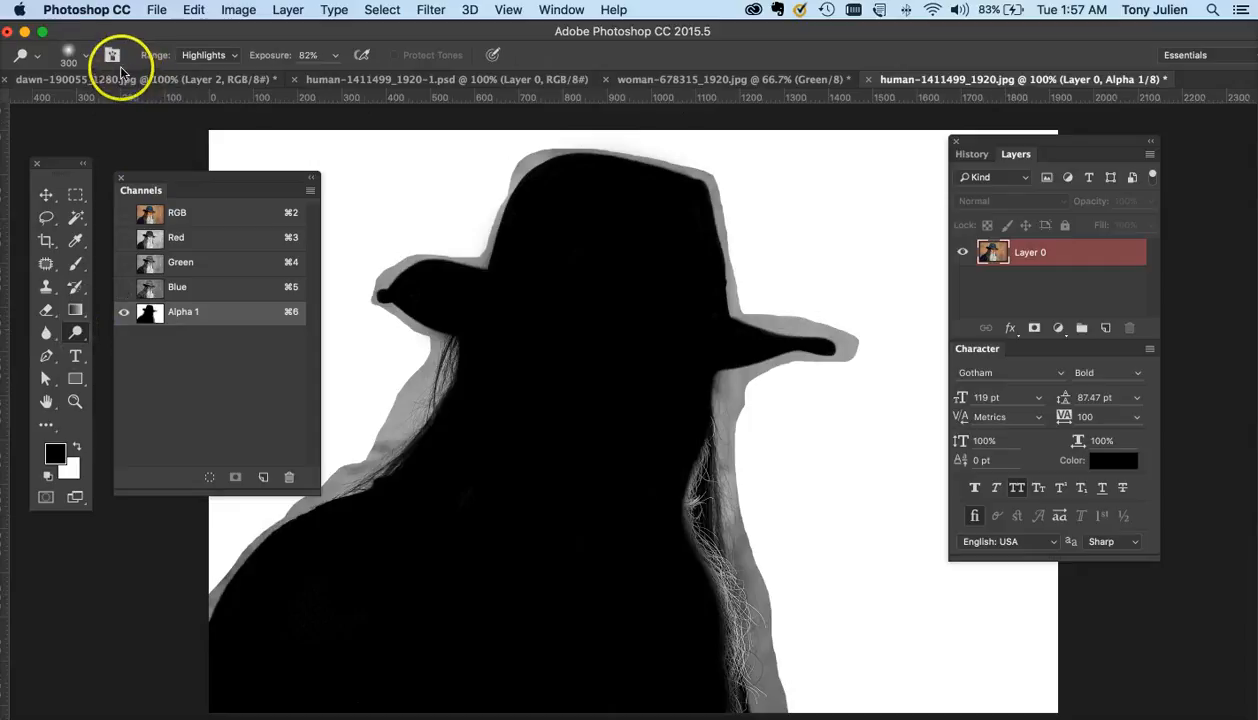
{"action": "left_click", "coordinate": [68, 52]}
{"action": "left_click_drag", "start_coordinate": [169, 110], "coordinate": [164, 110]}
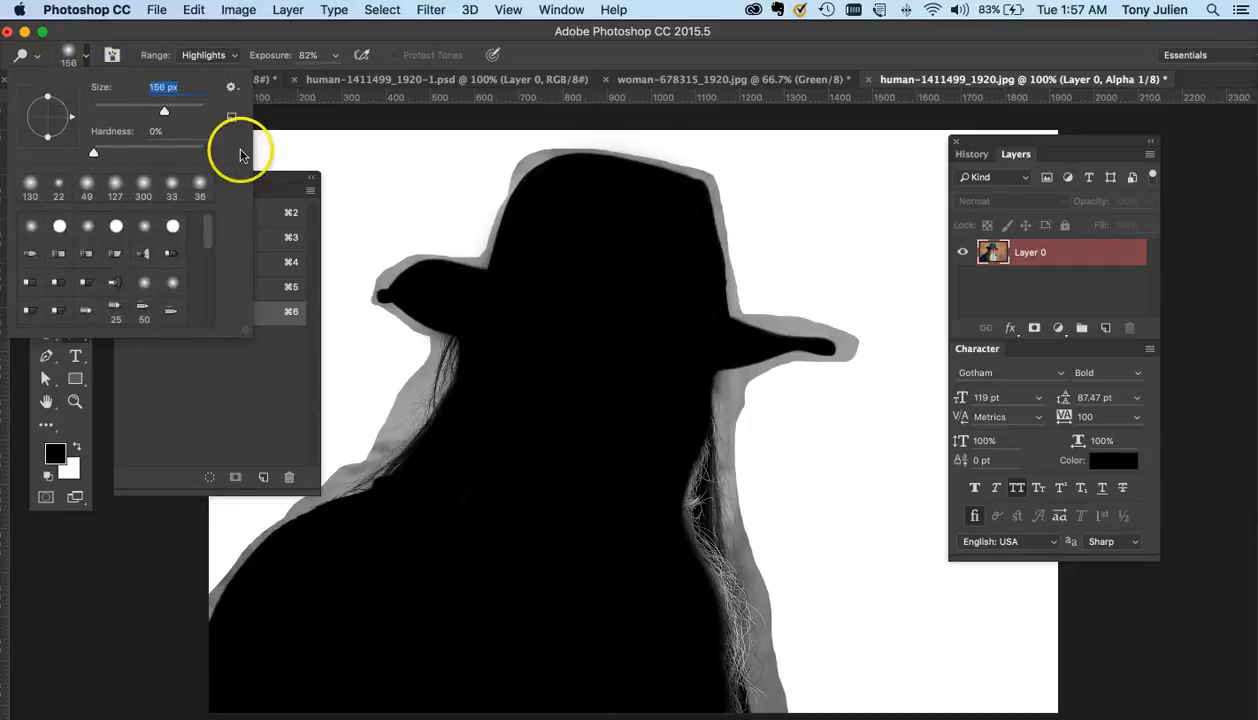
{"action": "mouse_move", "coordinate": [885, 335]}
{"action": "left_mouse_down"}
{"action": "mouse_move", "coordinate": [787, 300]}
{"action": "mouse_move", "coordinate": [881, 328]}
{"action": "mouse_move", "coordinate": [724, 297]}
{"action": "mouse_move", "coordinate": [720, 191]}
{"action": "mouse_move", "coordinate": [735, 246]}
{"action": "mouse_move", "coordinate": [717, 170]}
{"action": "mouse_move", "coordinate": [749, 268]}
{"action": "mouse_move", "coordinate": [738, 309]}
{"action": "left_mouse_up"}
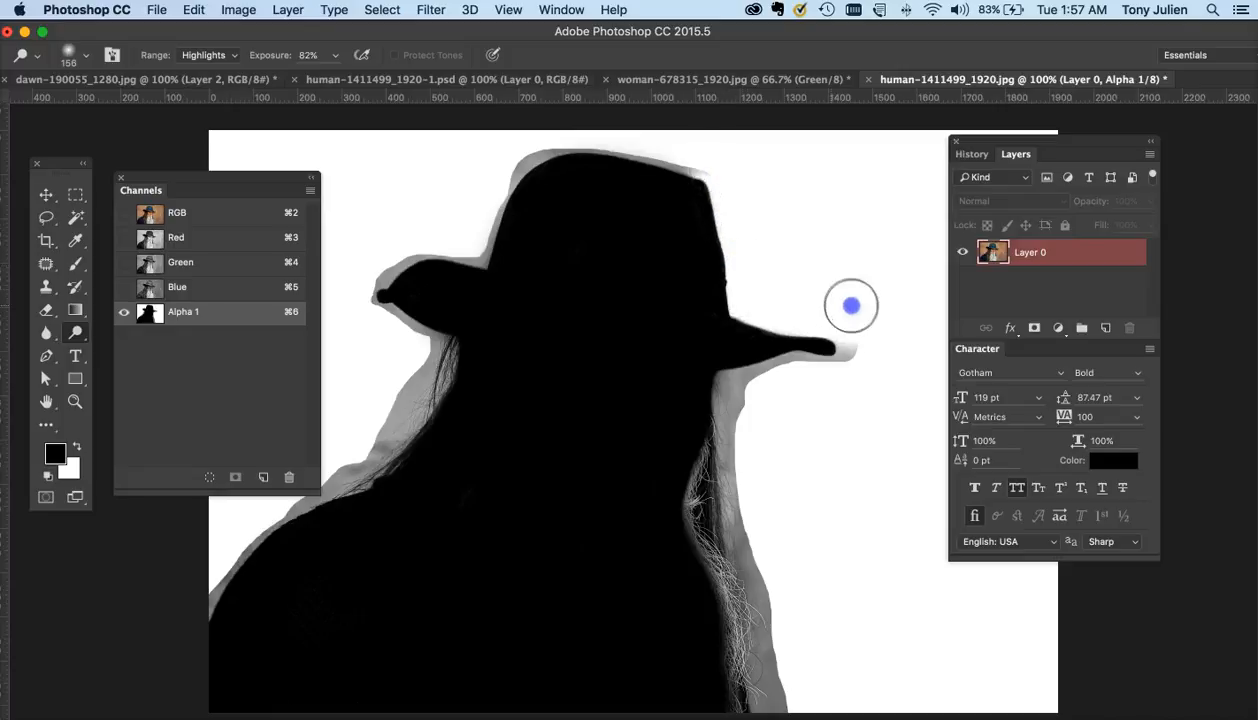
{"action": "mouse_move", "coordinate": [851, 306]}
{"action": "left_mouse_down"}
{"action": "mouse_move", "coordinate": [827, 357]}
{"action": "mouse_move", "coordinate": [847, 363]}
{"action": "mouse_move", "coordinate": [780, 364]}
{"action": "mouse_move", "coordinate": [730, 390]}
{"action": "mouse_move", "coordinate": [749, 413]}
{"action": "mouse_move", "coordinate": [754, 366]}
{"action": "mouse_move", "coordinate": [748, 382]}
{"action": "mouse_move", "coordinate": [730, 369]}
{"action": "mouse_move", "coordinate": [841, 313]}
{"action": "mouse_move", "coordinate": [811, 342]}
{"action": "mouse_move", "coordinate": [805, 326]}
{"action": "mouse_move", "coordinate": [799, 347]}
{"action": "mouse_move", "coordinate": [802, 336]}
{"action": "mouse_move", "coordinate": [830, 407]}
{"action": "mouse_move", "coordinate": [816, 441]}
{"action": "mouse_move", "coordinate": [834, 501]}
{"action": "mouse_move", "coordinate": [823, 543]}
{"action": "mouse_move", "coordinate": [840, 479]}
{"action": "mouse_move", "coordinate": [829, 476]}
{"action": "mouse_move", "coordinate": [840, 582]}
{"action": "mouse_move", "coordinate": [829, 534]}
{"action": "left_mouse_up"}
- Dodge the gray background between the loose hair strands on the right side
{"action": "key", "text": "super+equal"}
{"action": "scroll", "coordinate": [826, 540], "scroll_direction": "down", "scroll_amount": 3}
{"action": "scroll", "coordinate": [826, 540], "scroll_direction": "right", "scroll_amount": 1}
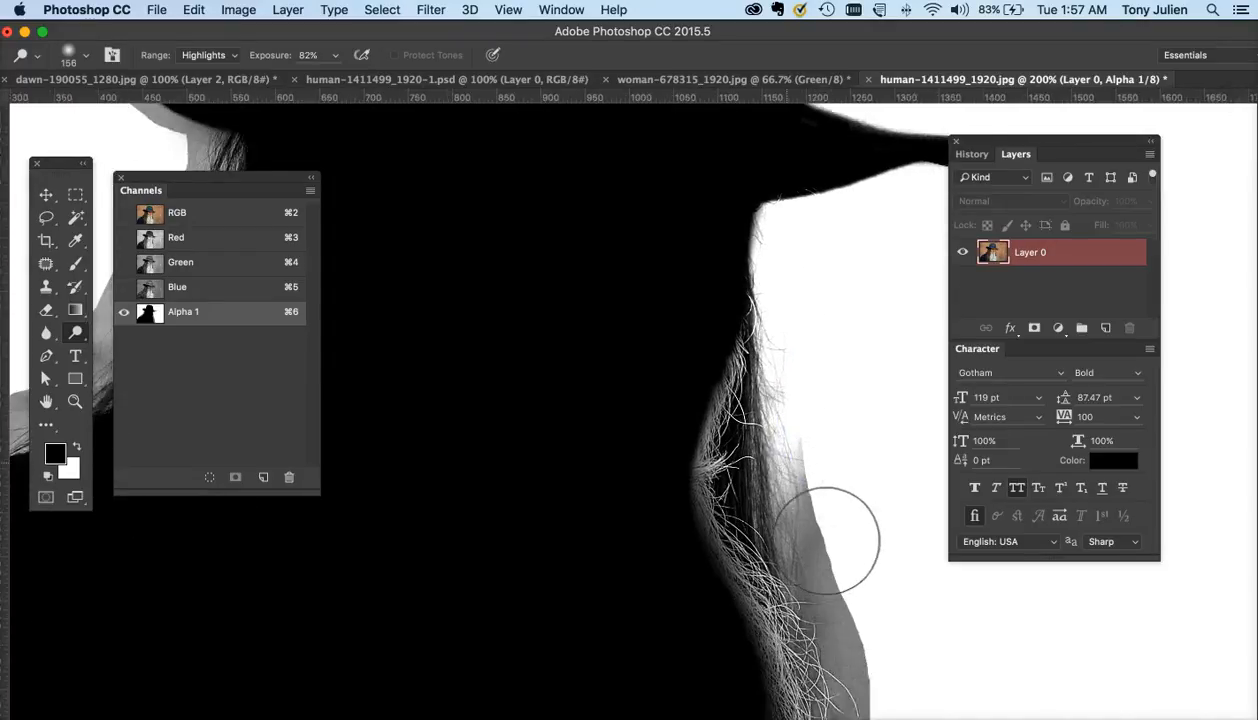
{"action": "scroll", "coordinate": [826, 540], "scroll_direction": "down", "scroll_amount": 3}
{"action": "mouse_move", "coordinate": [775, 408]}
{"action": "left_mouse_down"}
{"action": "mouse_move", "coordinate": [807, 443]}
{"action": "mouse_move", "coordinate": [845, 461]}
{"action": "mouse_move", "coordinate": [864, 504]}
{"action": "mouse_move", "coordinate": [836, 424]}
{"action": "mouse_move", "coordinate": [756, 376]}
{"action": "mouse_move", "coordinate": [790, 468]}
{"action": "mouse_move", "coordinate": [833, 532]}
{"action": "mouse_move", "coordinate": [817, 507]}
{"action": "mouse_move", "coordinate": [848, 478]}
{"action": "mouse_move", "coordinate": [834, 413]}
{"action": "mouse_move", "coordinate": [823, 467]}
{"action": "left_mouse_up"}
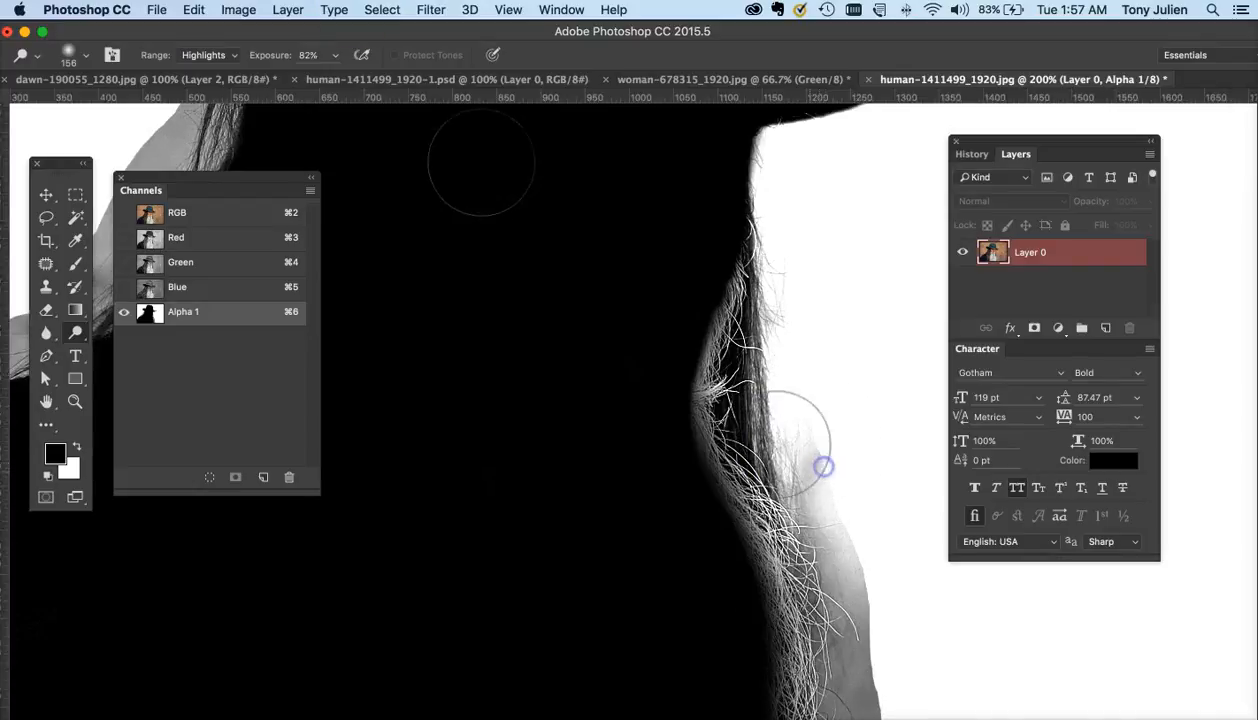
- Lower the exposure to 71% and dodge the gray area around the right-side beard hairs
{"action": "left_click", "coordinate": [336, 55]}
{"action": "left_click_drag", "start_coordinate": [328, 76], "coordinate": [318, 76]}
{"action": "mouse_move", "coordinate": [698, 332]}
{"action": "left_mouse_down"}
{"action": "mouse_move", "coordinate": [716, 368]}
{"action": "mouse_move", "coordinate": [789, 348]}
{"action": "mouse_move", "coordinate": [834, 512]}
{"action": "left_mouse_up"}
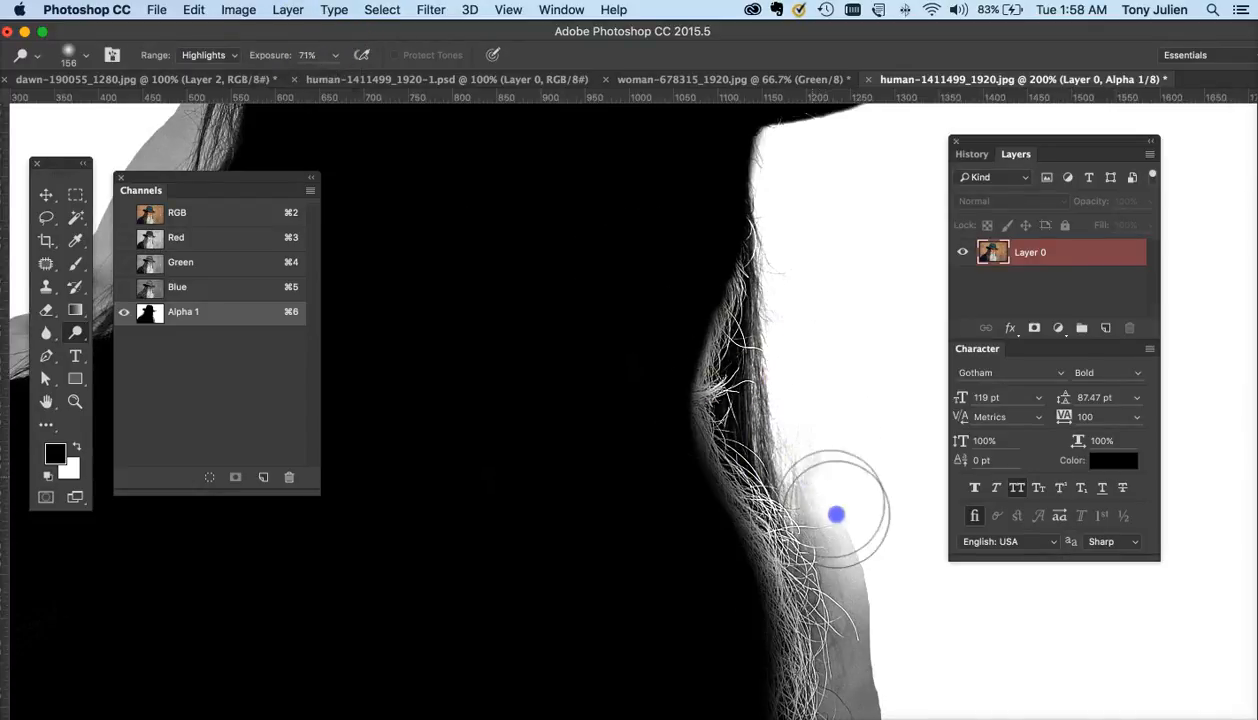
- Lower the exposure to 37% and dodge the gray background around the lower beard strands
{"action": "left_click", "coordinate": [336, 56]}
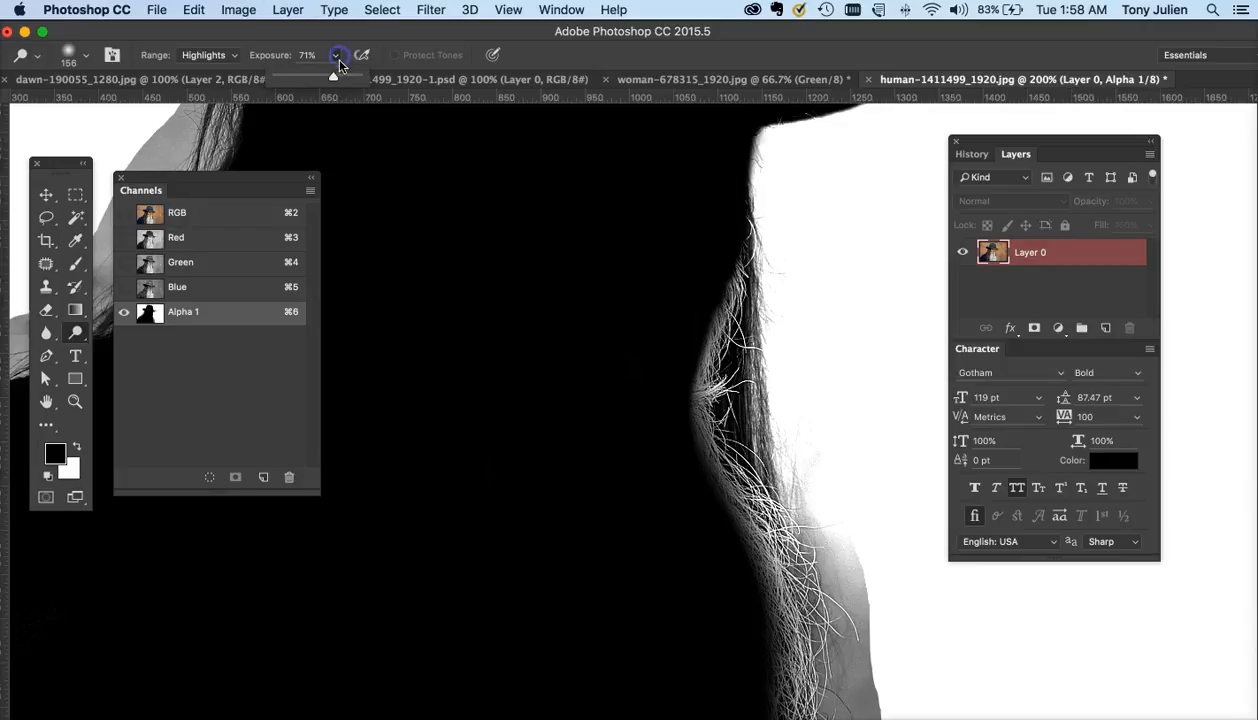
{"action": "left_click_drag", "start_coordinate": [305, 84], "coordinate": [311, 84]}
{"action": "mouse_move", "coordinate": [814, 534]}
{"action": "left_mouse_down"}
{"action": "mouse_move", "coordinate": [850, 548]}
{"action": "mouse_move", "coordinate": [833, 411]}
{"action": "mouse_move", "coordinate": [868, 539]}
{"action": "mouse_move", "coordinate": [870, 418]}
{"action": "mouse_move", "coordinate": [873, 502]}
{"action": "mouse_move", "coordinate": [902, 614]}
{"action": "mouse_move", "coordinate": [828, 444]}
{"action": "left_mouse_up"}
{"action": "scroll", "coordinate": [767, 438], "scroll_direction": "down", "scroll_amount": 5}
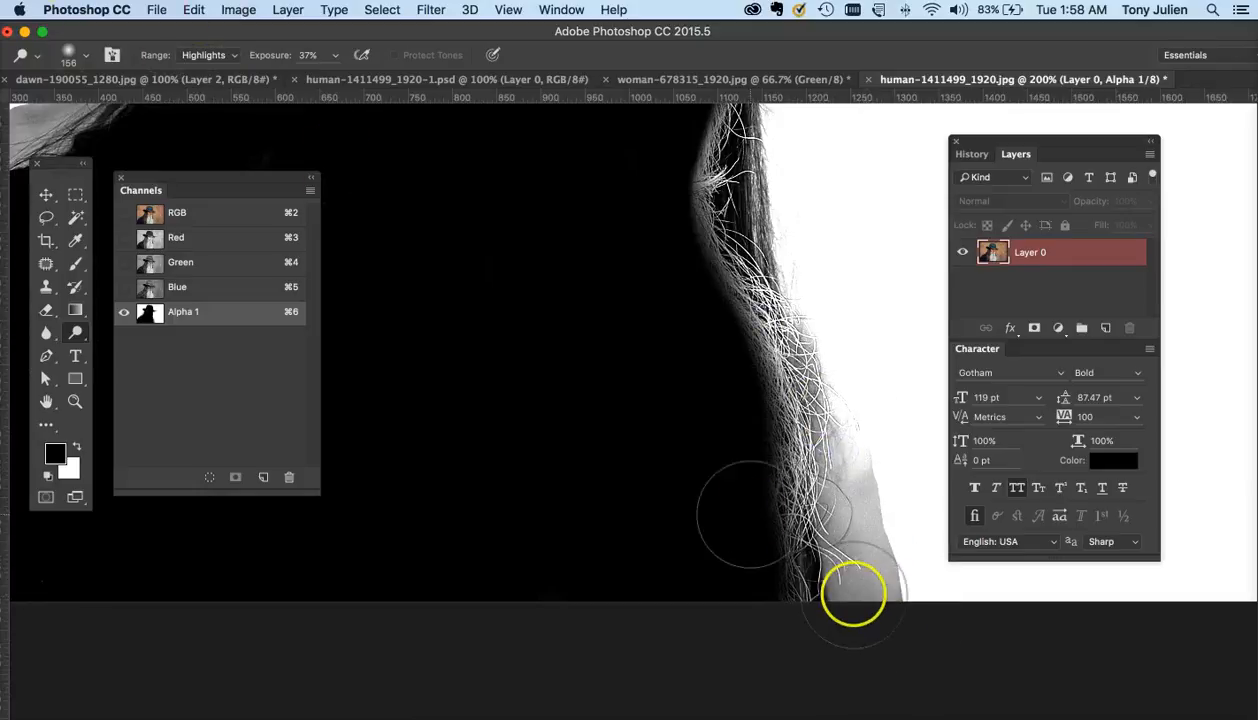
{"action": "mouse_move", "coordinate": [856, 594]}
{"action": "left_mouse_down"}
{"action": "mouse_move", "coordinate": [881, 543]}
{"action": "mouse_move", "coordinate": [893, 598]}
{"action": "mouse_move", "coordinate": [885, 449]}
{"action": "mouse_move", "coordinate": [885, 525]}
{"action": "mouse_move", "coordinate": [856, 602]}
{"action": "mouse_move", "coordinate": [861, 680]}
{"action": "mouse_move", "coordinate": [832, 512]}
{"action": "mouse_move", "coordinate": [839, 580]}
{"action": "mouse_move", "coordinate": [844, 427]}
{"action": "mouse_move", "coordinate": [826, 428]}
{"action": "mouse_move", "coordinate": [796, 326]}
{"action": "mouse_move", "coordinate": [812, 385]}
{"action": "mouse_move", "coordinate": [784, 352]}
{"action": "mouse_move", "coordinate": [792, 394]}
{"action": "mouse_move", "coordinate": [793, 332]}
{"action": "mouse_move", "coordinate": [842, 548]}
{"action": "left_mouse_up"}
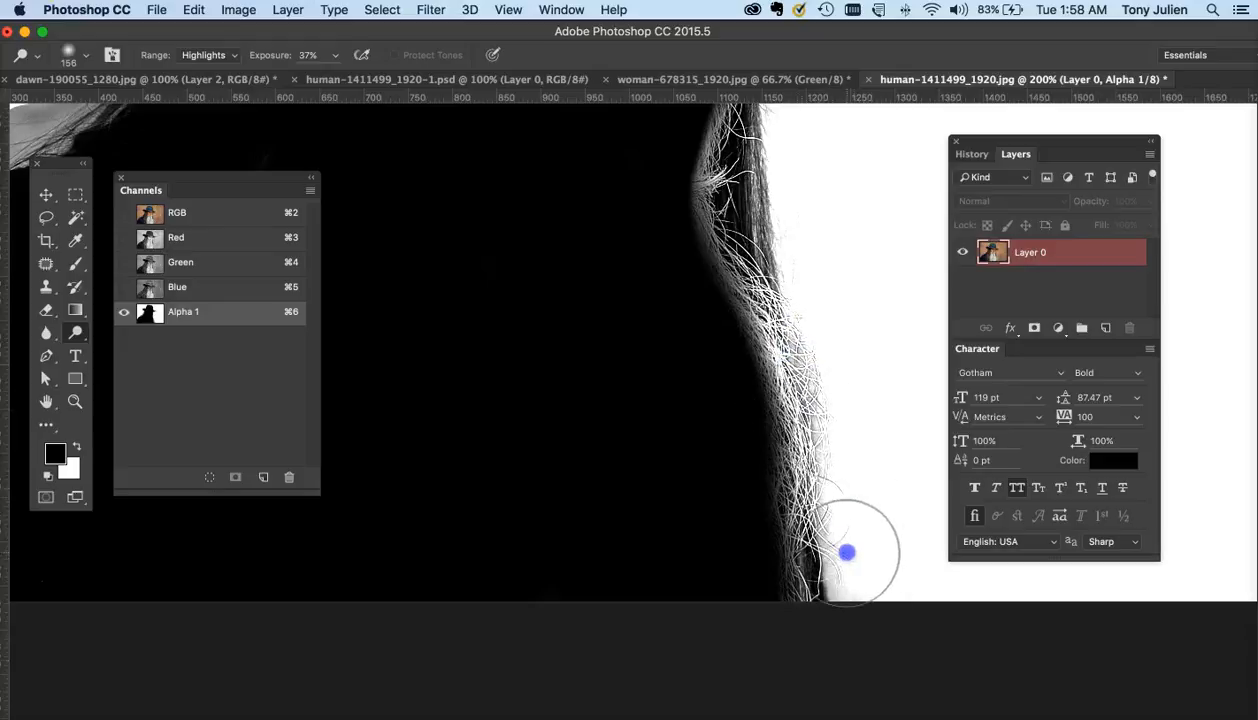
- Set the exposure to 100% and dodge the gray halo along the left shoulder and hair
{"action": "key", "text": "super+minus"}
{"action": "left_click_drag", "start_coordinate": [764, 481], "coordinate": [730, 424]}
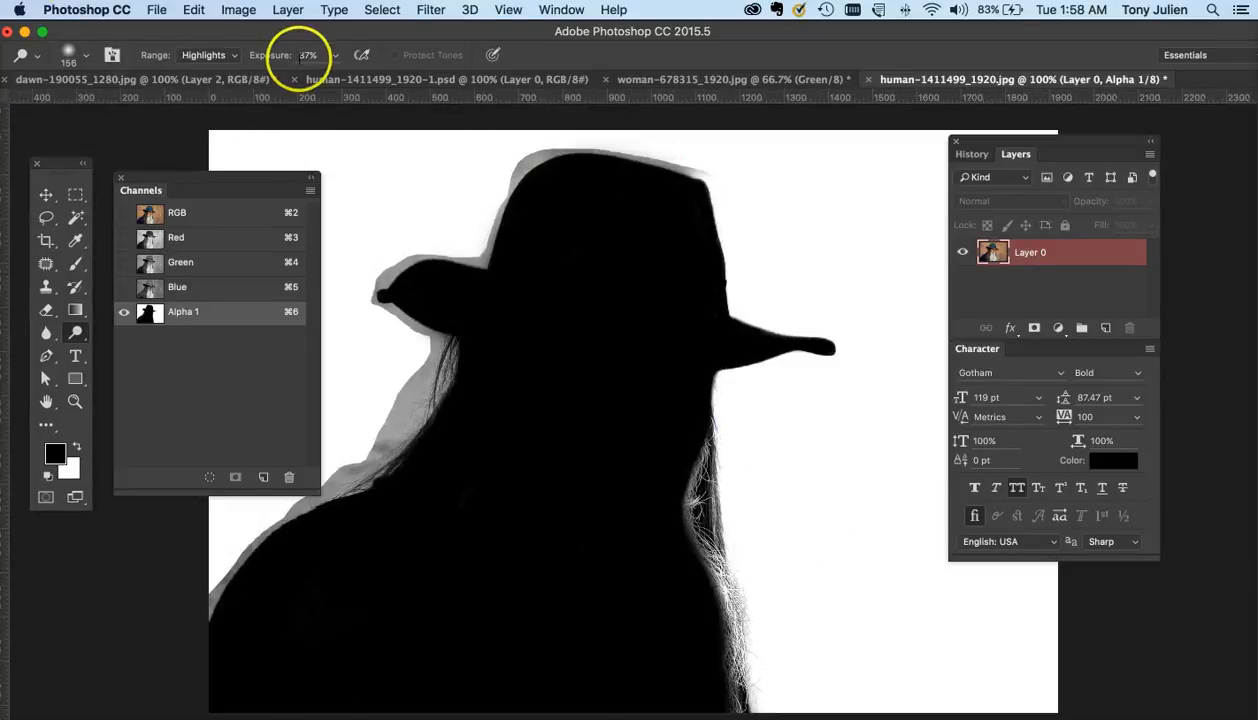
{"action": "left_click", "coordinate": [335, 57]}
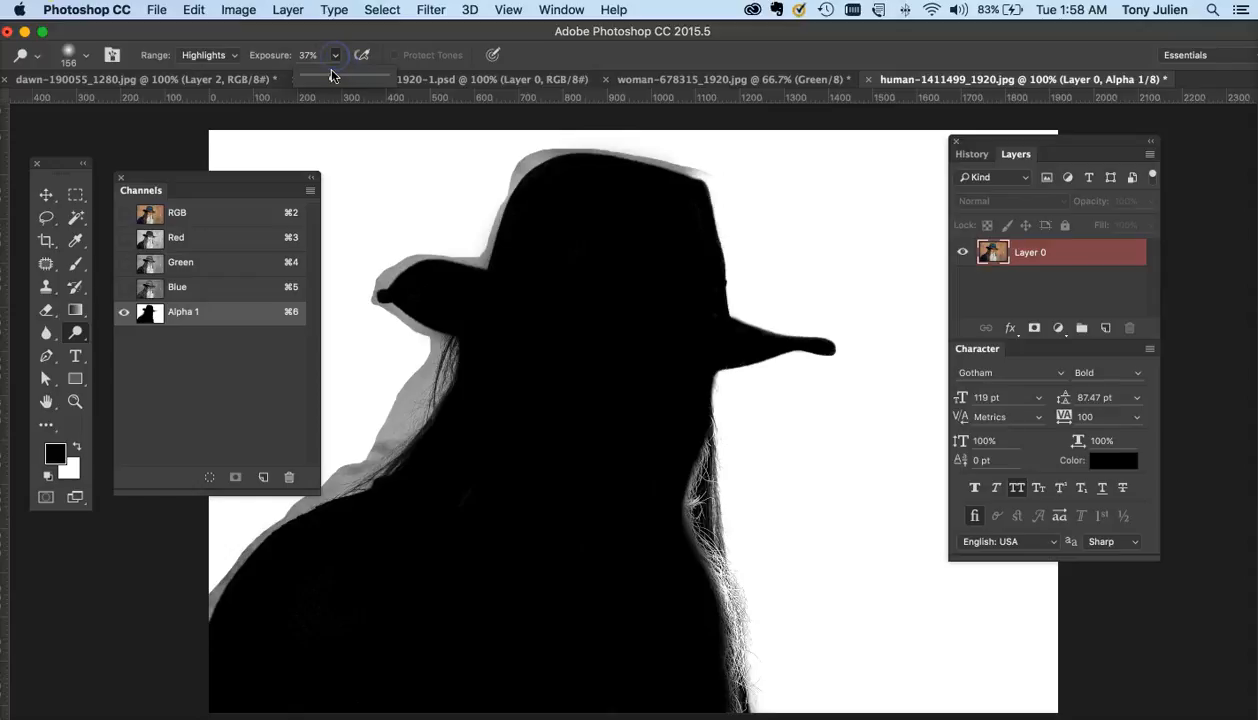
{"action": "key", "text": "super+minus"}
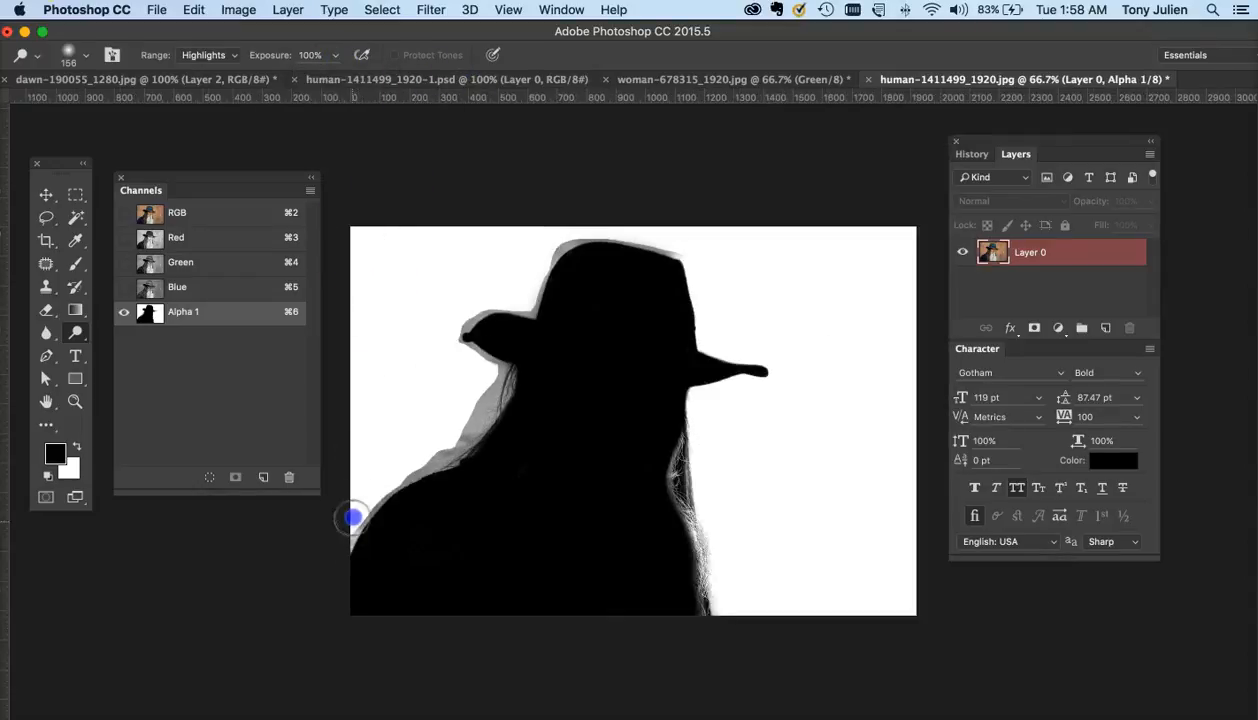
{"action": "mouse_move", "coordinate": [353, 517]}
{"action": "left_mouse_down"}
{"action": "mouse_move", "coordinate": [383, 474]}
{"action": "mouse_move", "coordinate": [351, 530]}
{"action": "mouse_move", "coordinate": [443, 447]}
{"action": "mouse_move", "coordinate": [400, 470]}
{"action": "mouse_move", "coordinate": [435, 447]}
{"action": "mouse_move", "coordinate": [359, 524]}
{"action": "mouse_move", "coordinate": [390, 497]}
{"action": "left_mouse_up"}
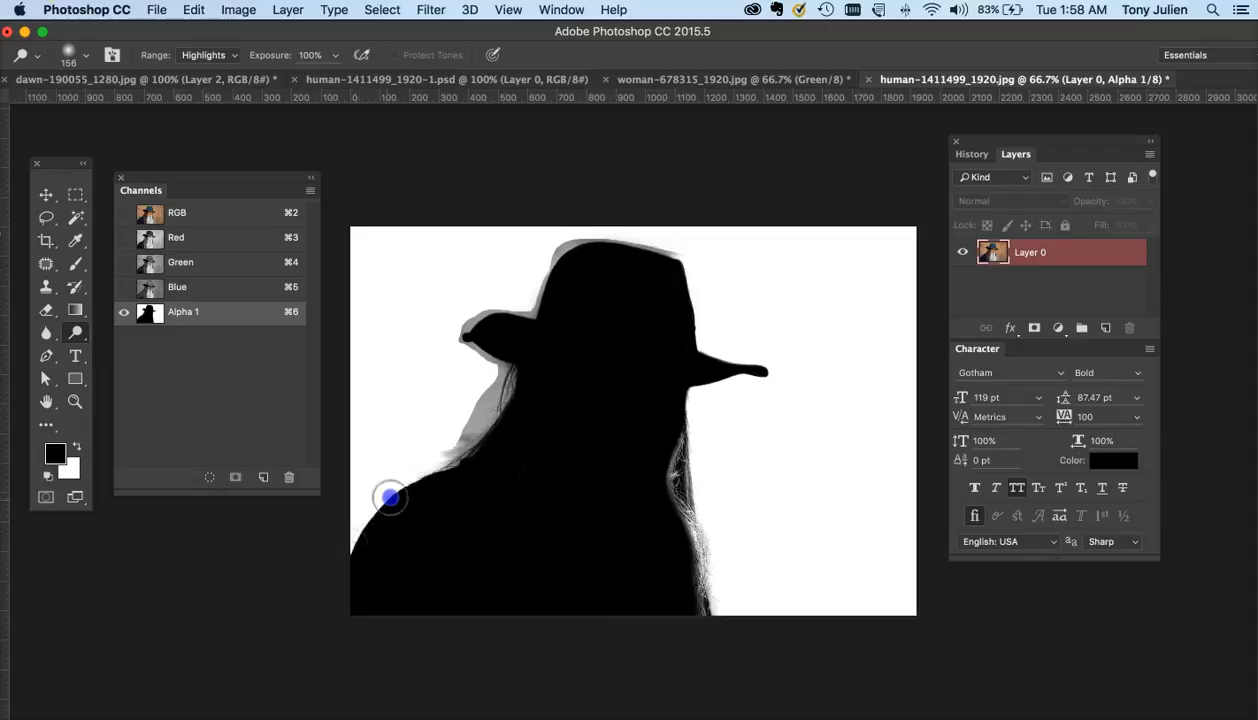
{"action": "mouse_move", "coordinate": [343, 563]}
{"action": "left_mouse_down"}
{"action": "mouse_move", "coordinate": [486, 407]}
{"action": "mouse_move", "coordinate": [485, 357]}
{"action": "mouse_move", "coordinate": [505, 416]}
{"action": "left_mouse_up"}
- Dodge the remaining gray halo around the hat, the left hair and the right side of the figure
{"action": "key", "text": "super+plus"}
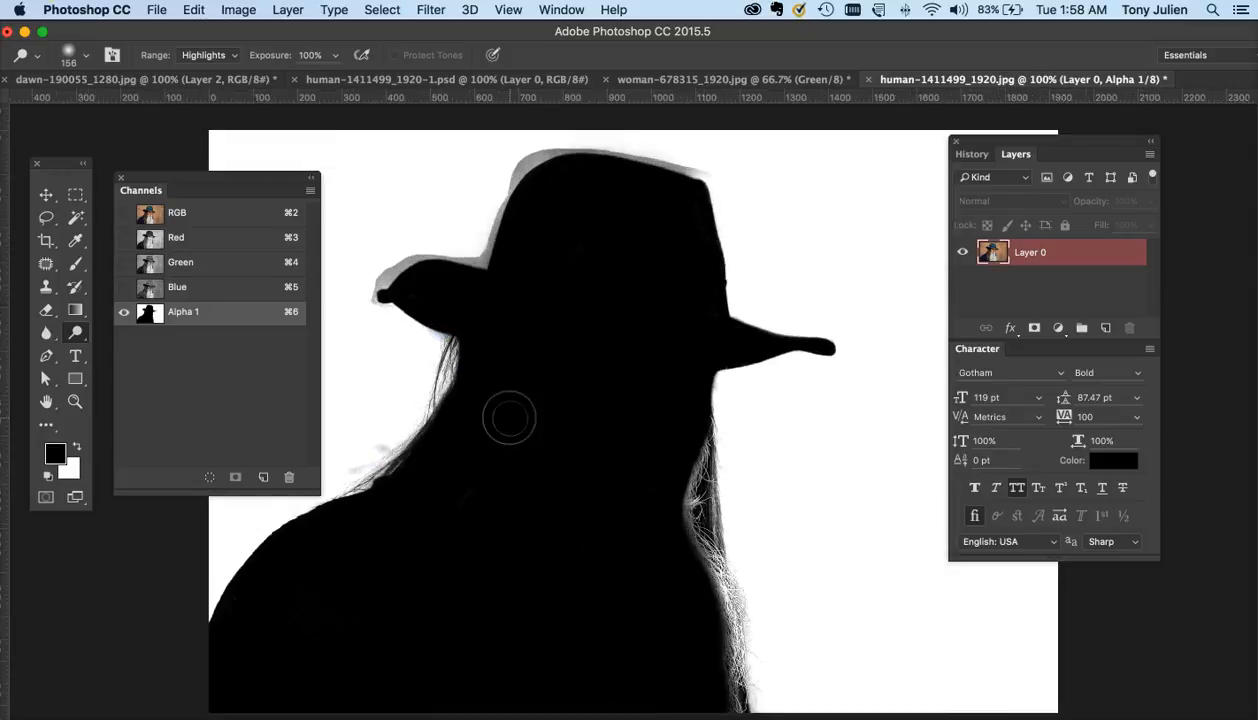
{"action": "mouse_move", "coordinate": [416, 434]}
{"action": "left_mouse_down"}
{"action": "mouse_move", "coordinate": [345, 471]}
{"action": "mouse_move", "coordinate": [380, 426]}
{"action": "mouse_move", "coordinate": [361, 405]}
{"action": "mouse_move", "coordinate": [366, 293]}
{"action": "mouse_move", "coordinate": [425, 250]}
{"action": "mouse_move", "coordinate": [496, 268]}
{"action": "mouse_move", "coordinate": [483, 246]}
{"action": "mouse_move", "coordinate": [482, 258]}
{"action": "mouse_move", "coordinate": [530, 166]}
{"action": "mouse_move", "coordinate": [508, 179]}
{"action": "mouse_move", "coordinate": [505, 158]}
{"action": "mouse_move", "coordinate": [624, 123]}
{"action": "mouse_move", "coordinate": [584, 134]}
{"action": "left_mouse_up"}
{"action": "mouse_move", "coordinate": [624, 151]}
{"action": "left_mouse_down"}
{"action": "mouse_move", "coordinate": [722, 181]}
{"action": "mouse_move", "coordinate": [748, 266]}
{"action": "mouse_move", "coordinate": [729, 262]}
{"action": "mouse_move", "coordinate": [746, 311]}
{"action": "mouse_move", "coordinate": [864, 324]}
{"action": "mouse_move", "coordinate": [790, 394]}
{"action": "mouse_move", "coordinate": [697, 381]}
{"action": "mouse_move", "coordinate": [749, 419]}
{"action": "mouse_move", "coordinate": [763, 507]}
{"action": "mouse_move", "coordinate": [749, 392]}
{"action": "mouse_move", "coordinate": [917, 601]}
{"action": "mouse_move", "coordinate": [888, 466]}
{"action": "left_mouse_up"}
{"action": "mouse_move", "coordinate": [691, 400]}
{"action": "left_mouse_down"}
{"action": "mouse_move", "coordinate": [727, 606]}
{"action": "mouse_move", "coordinate": [792, 654]}
{"action": "left_mouse_up"}
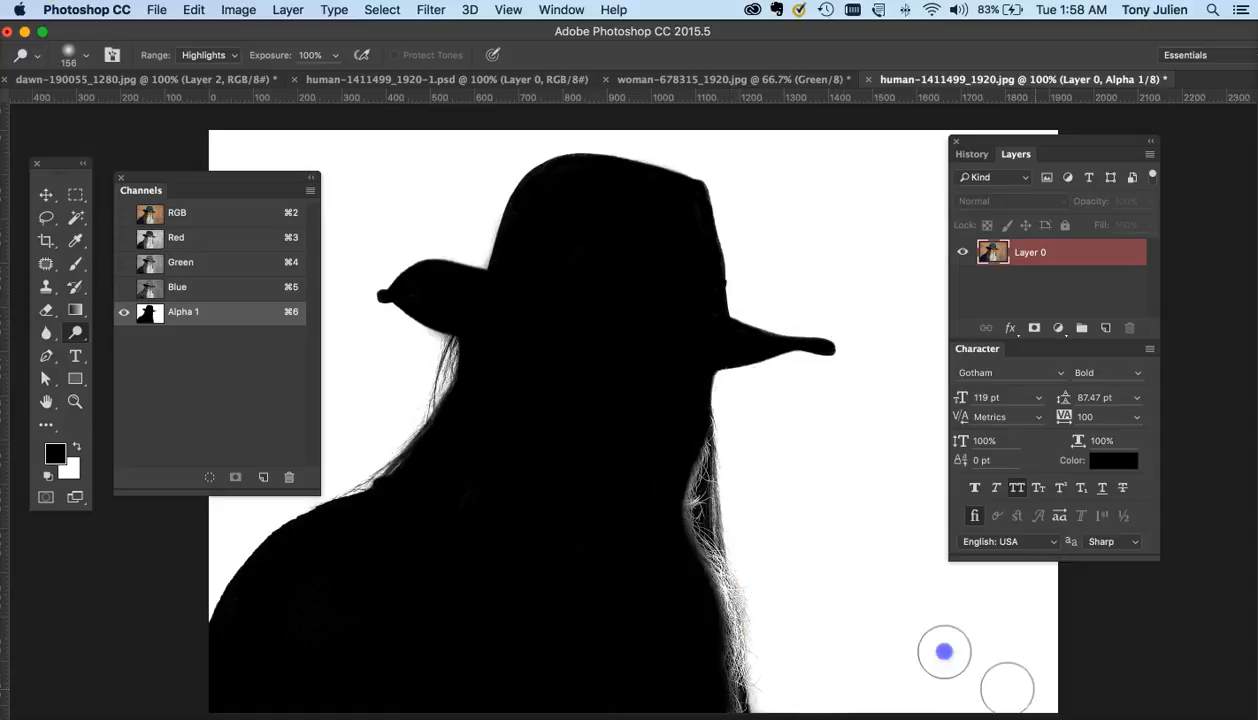
{"action": "key", "text": "super+minus"}
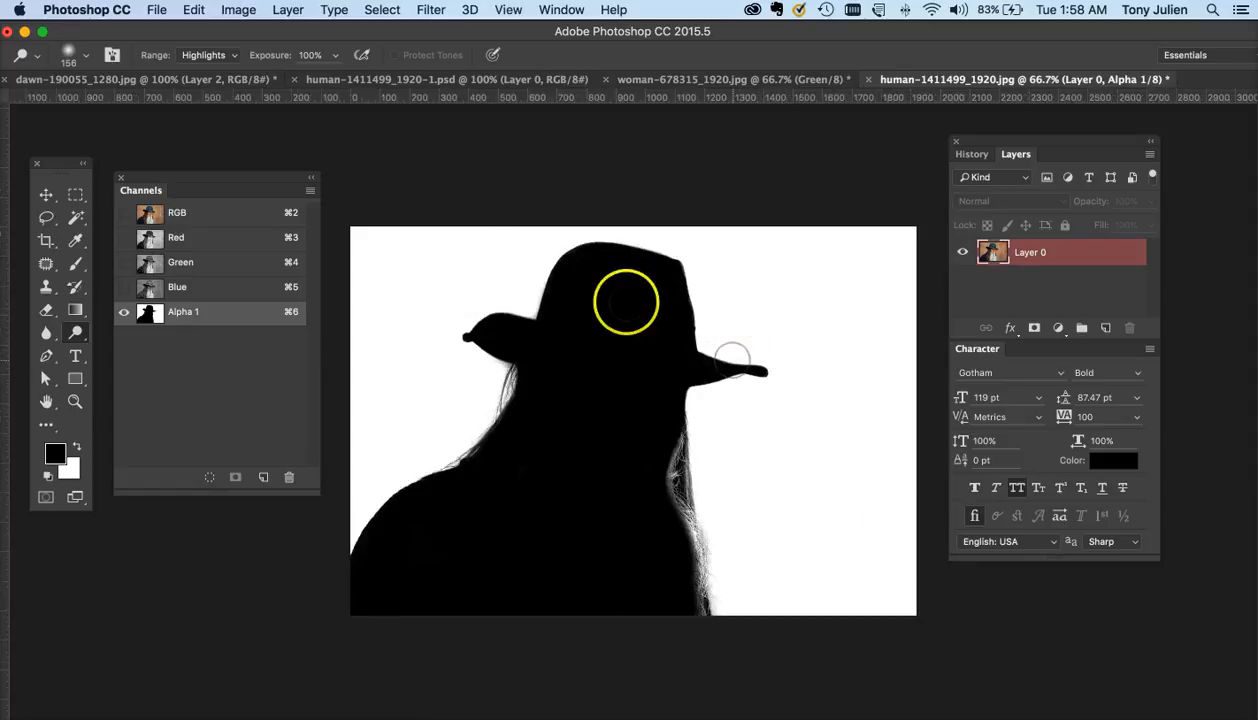
{"action": "left_click_drag", "start_coordinate": [368, 240], "coordinate": [347, 495]}
{"action": "left_click_drag", "start_coordinate": [518, 372], "coordinate": [456, 460]}
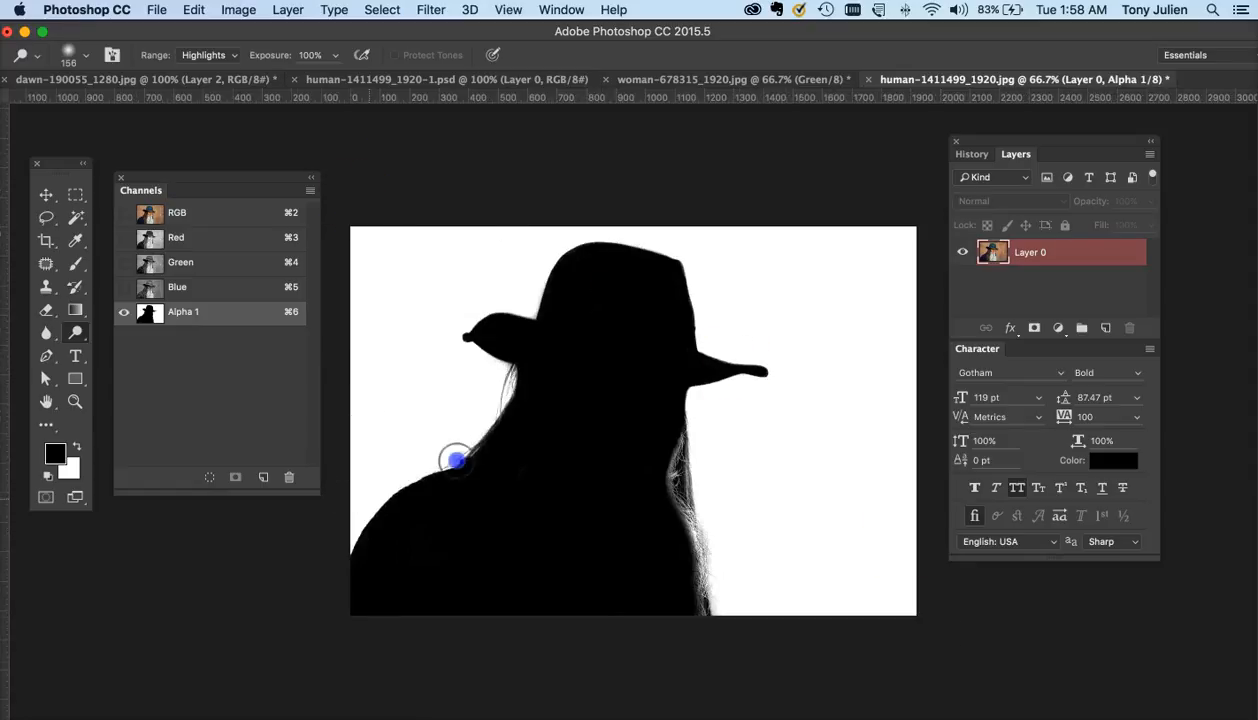
{"action": "key", "text": "super+equal"}
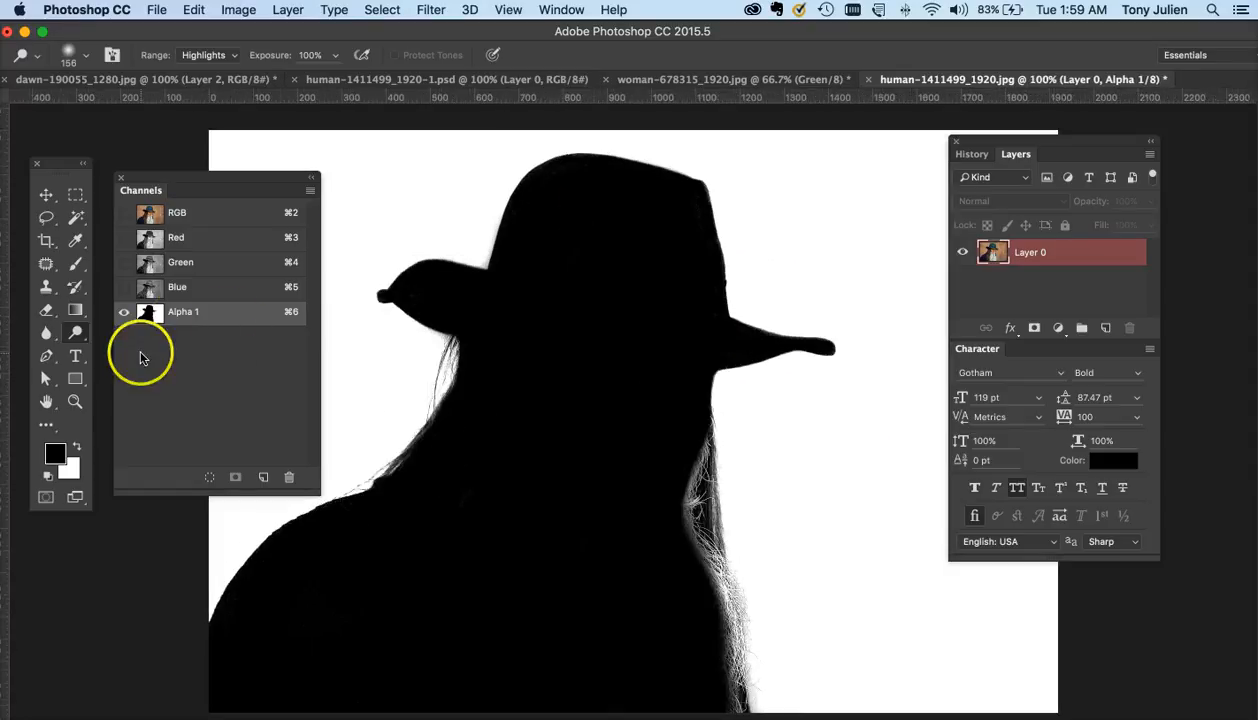
- Switch to the Burn tool at 36 px and darken the inner beard strands along the right edge
{"action": "left_click_drag", "start_coordinate": [75, 332], "coordinate": [122, 358]}
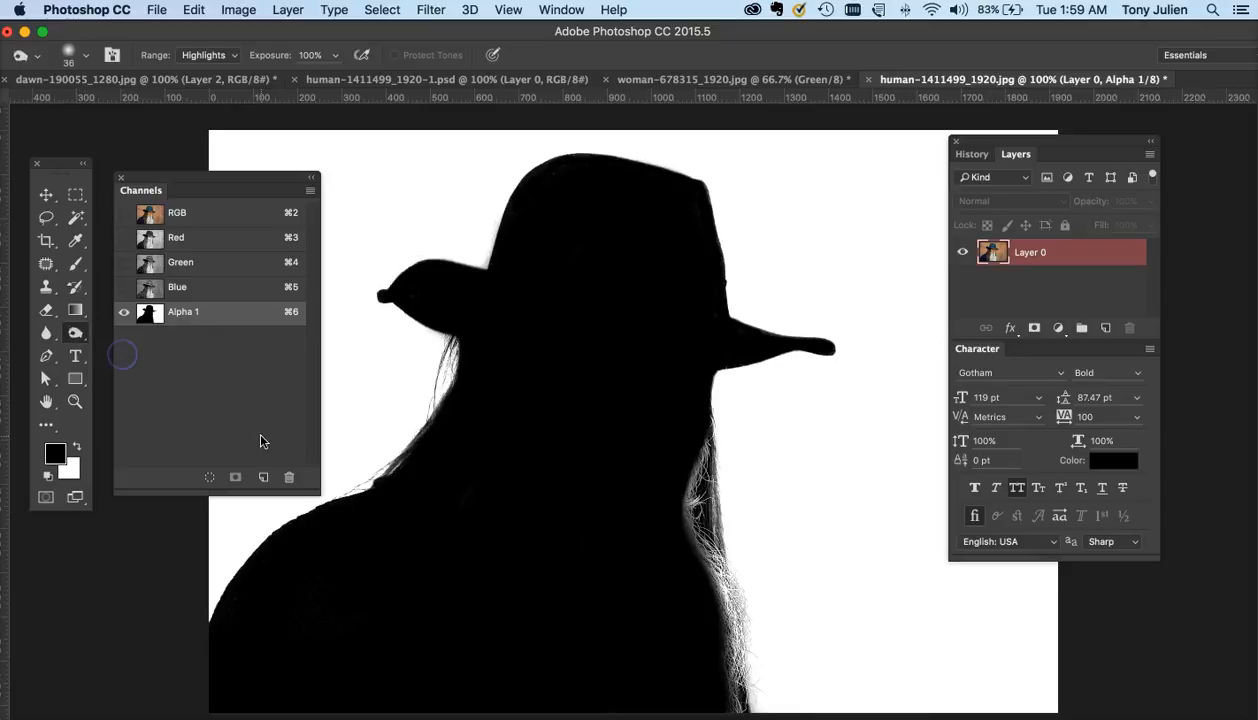
{"action": "key", "text": "super+equal"}
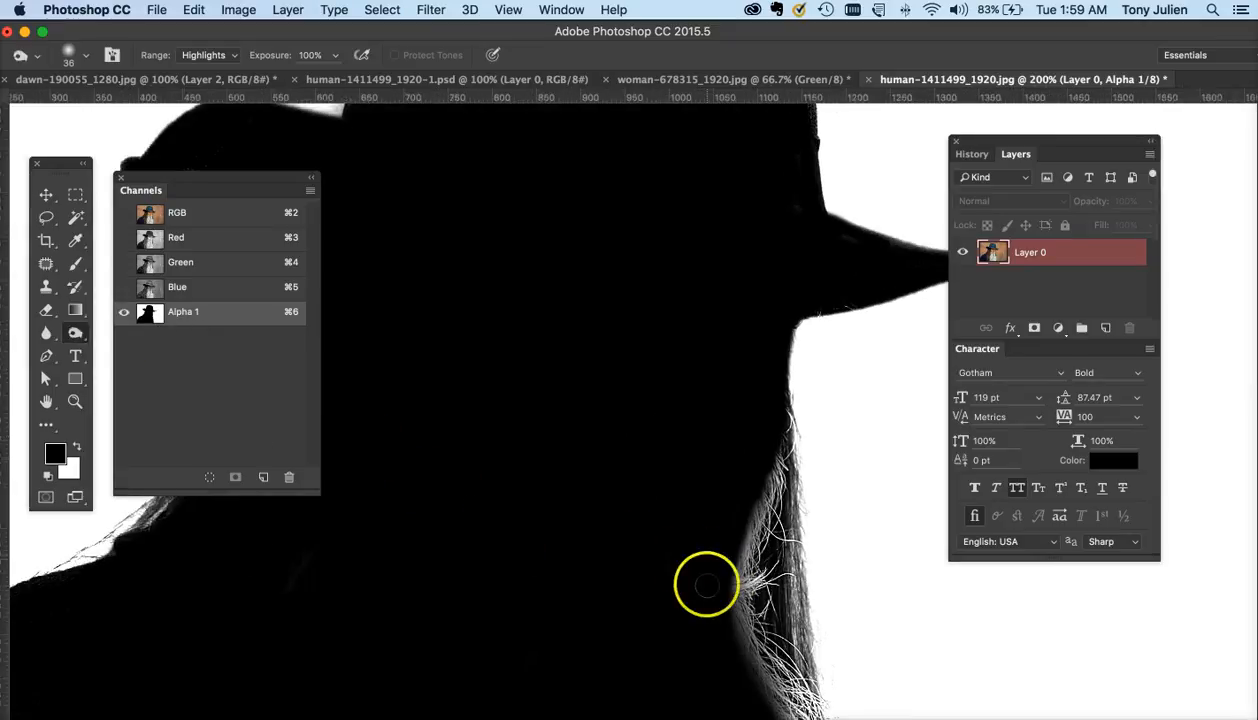
{"action": "left_click", "coordinate": [735, 621]}
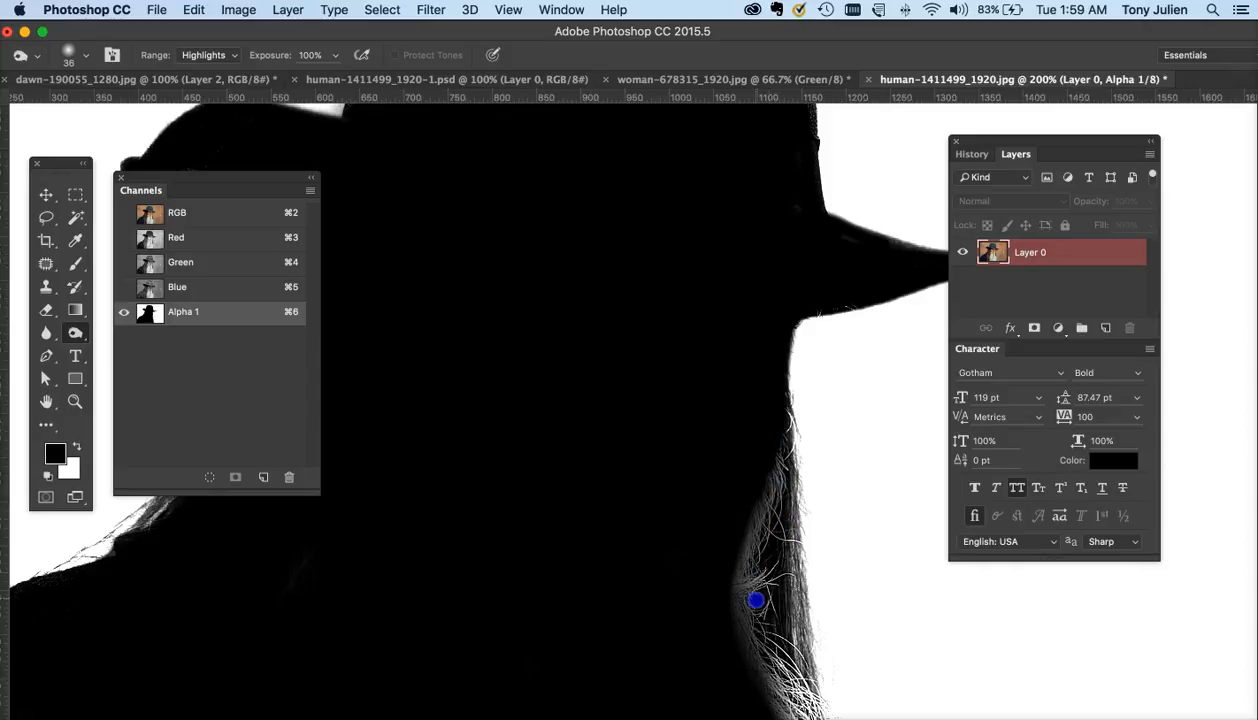
{"action": "scroll", "coordinate": [756, 600], "scroll_direction": "down", "scroll_amount": 5}
{"action": "mouse_move", "coordinate": [739, 413]}
{"action": "left_mouse_down"}
{"action": "mouse_move", "coordinate": [800, 531]}
{"action": "mouse_move", "coordinate": [788, 630]}
{"action": "left_mouse_up"}
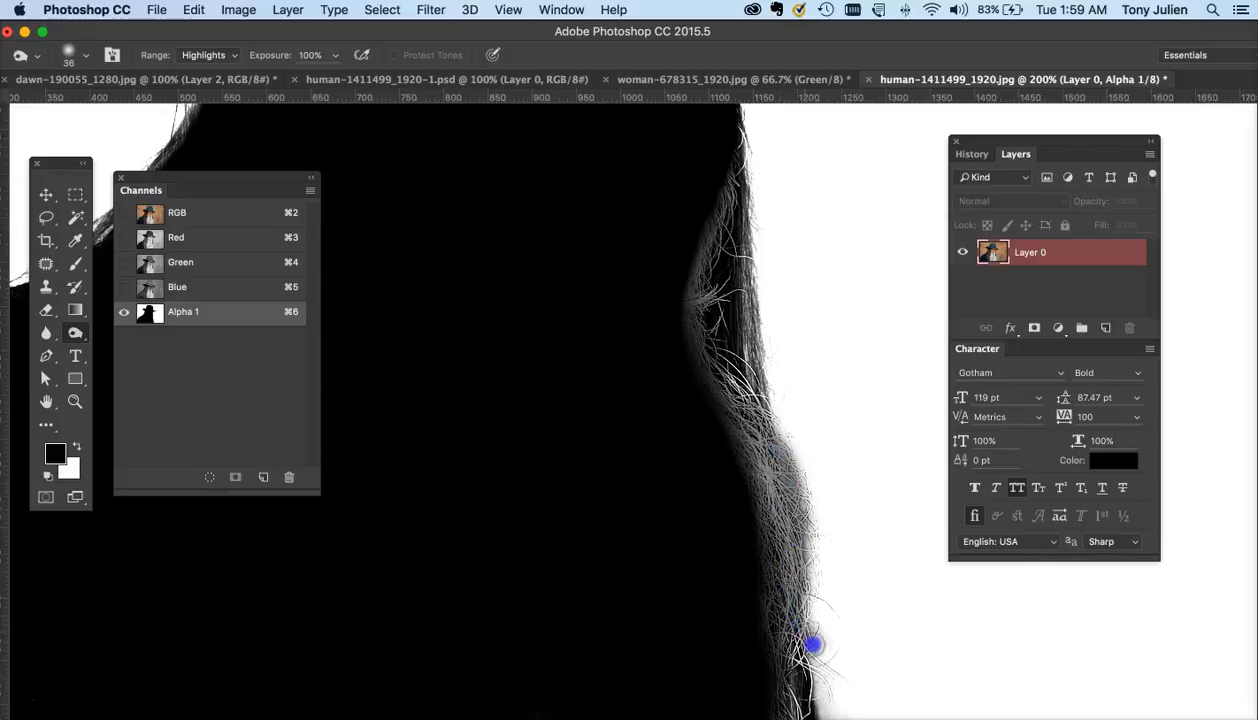
{"action": "left_click_drag", "start_coordinate": [798, 645], "coordinate": [792, 640]}
{"action": "scroll", "coordinate": [790, 630], "scroll_direction": "down", "scroll_amount": 4}
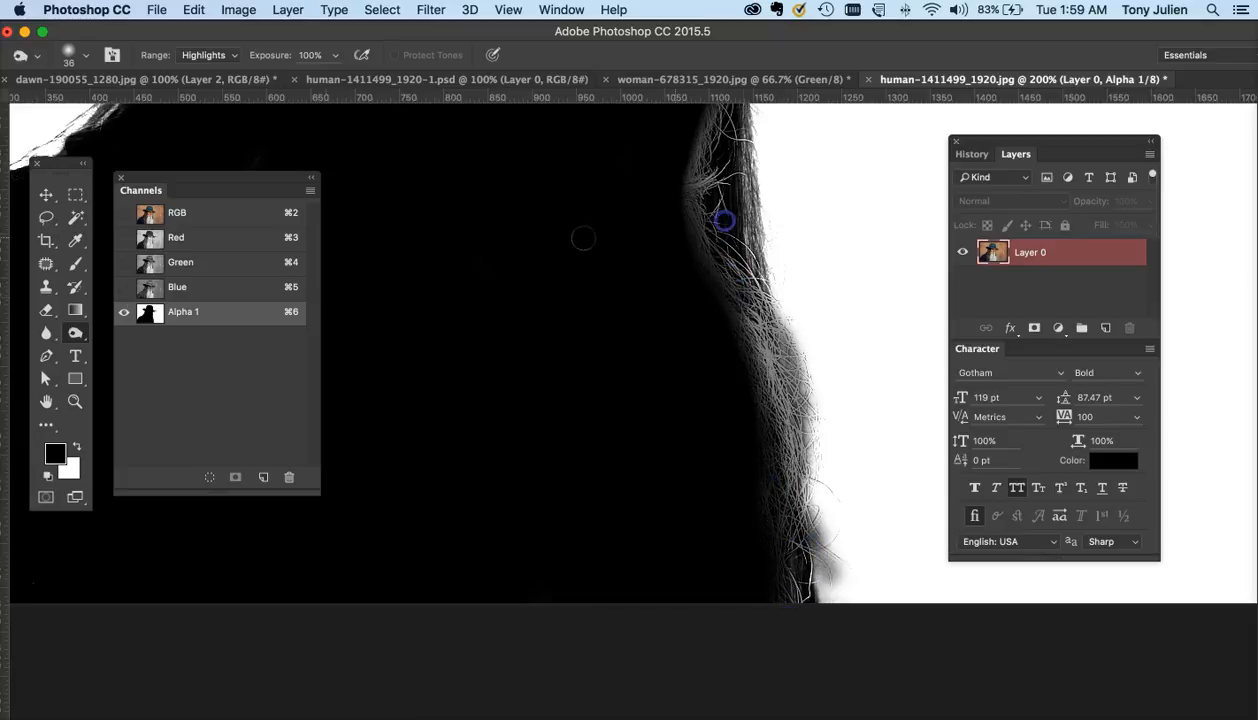
- Brush over the lower beard edge and undo that stroke
{"action": "left_click", "coordinate": [76, 332]}
{"action": "left_click", "coordinate": [108, 335]}
{"action": "mouse_move", "coordinate": [843, 525]}
{"action": "left_mouse_down"}
{"action": "mouse_move", "coordinate": [865, 634]}
{"action": "mouse_move", "coordinate": [849, 548]}
{"action": "left_mouse_up"}
{"action": "key", "text": "super+z"}
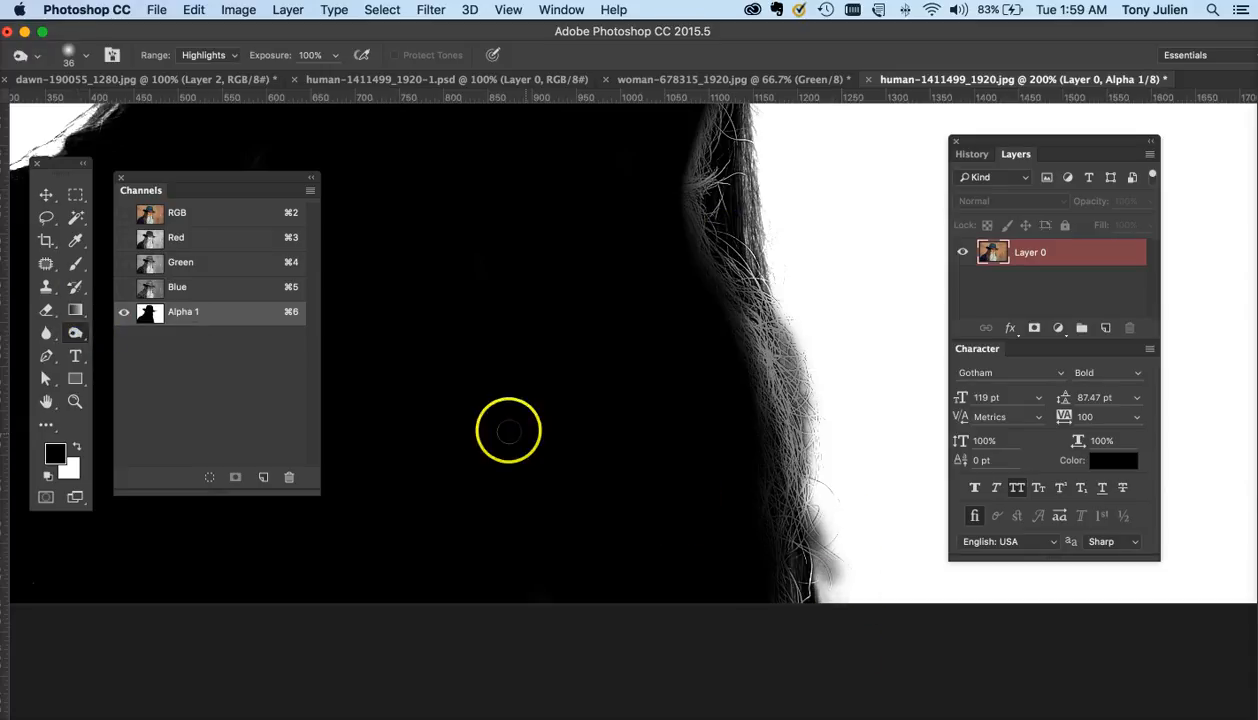
- Switch back to the Dodge tool and lighten the gray area below the beard at the bottom right
{"action": "left_click", "coordinate": [80, 334]}
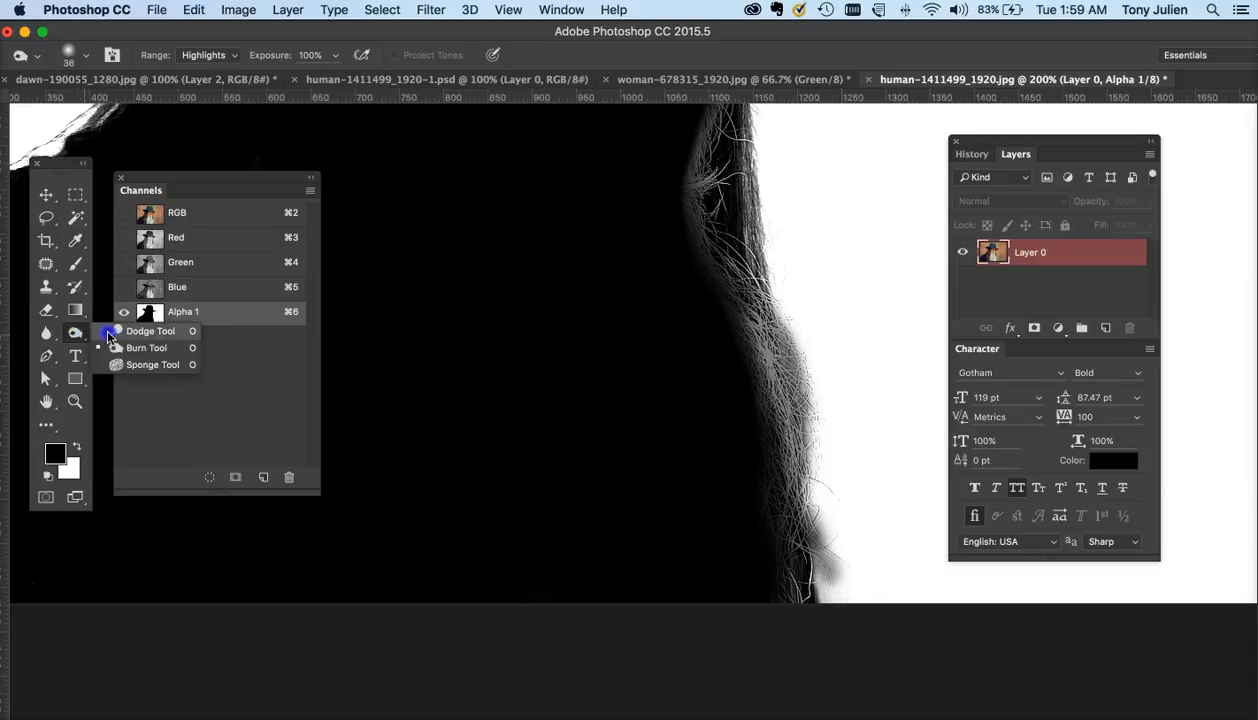
{"action": "left_click", "coordinate": [108, 335]}
{"action": "mouse_move", "coordinate": [880, 555]}
{"action": "left_mouse_down"}
{"action": "mouse_move", "coordinate": [854, 588]}
{"action": "mouse_move", "coordinate": [827, 540]}
{"action": "mouse_move", "coordinate": [828, 427]}
{"action": "mouse_move", "coordinate": [795, 273]}
{"action": "mouse_move", "coordinate": [843, 440]}
{"action": "mouse_move", "coordinate": [870, 665]}
{"action": "mouse_move", "coordinate": [842, 522]}
{"action": "left_mouse_up"}
{"action": "key", "text": "super+minus"}
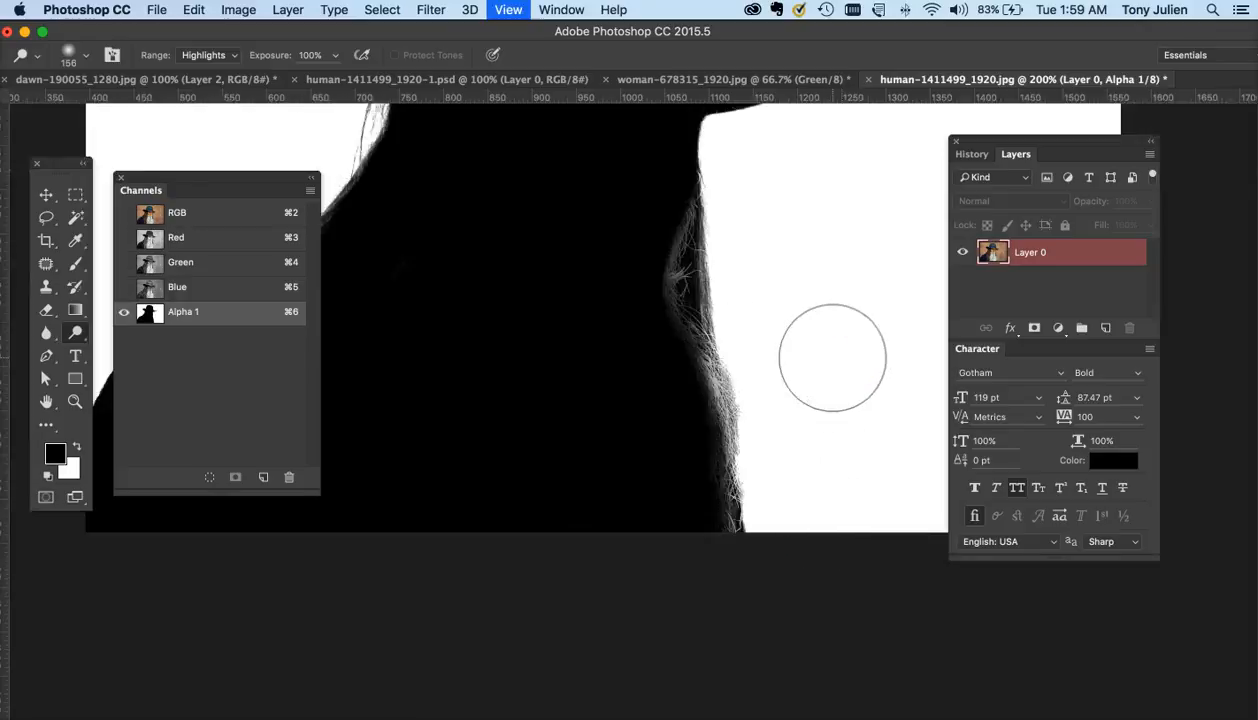
{"action": "key", "text": "super+minus"}
{"action": "key", "text": "super+minus"}
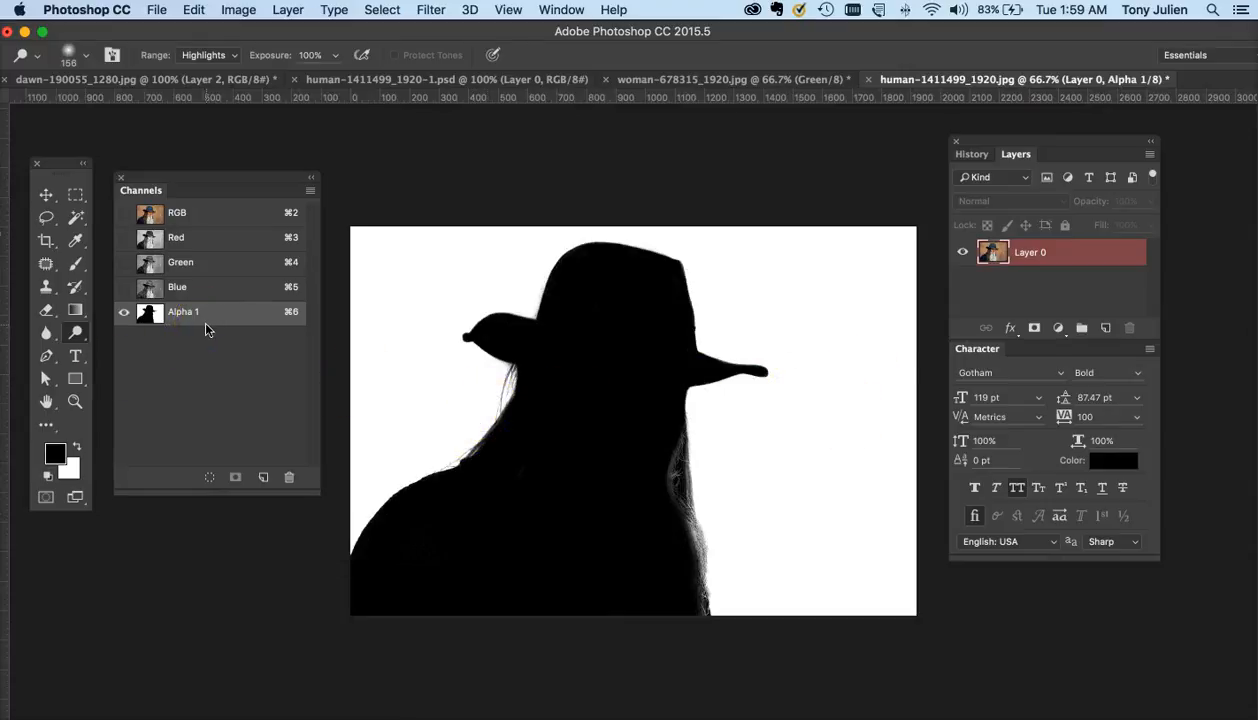
- Invert the Alpha 1 channel and paint white over the remaining gray spots inside the figure
{"action": "key", "text": "super+i"}
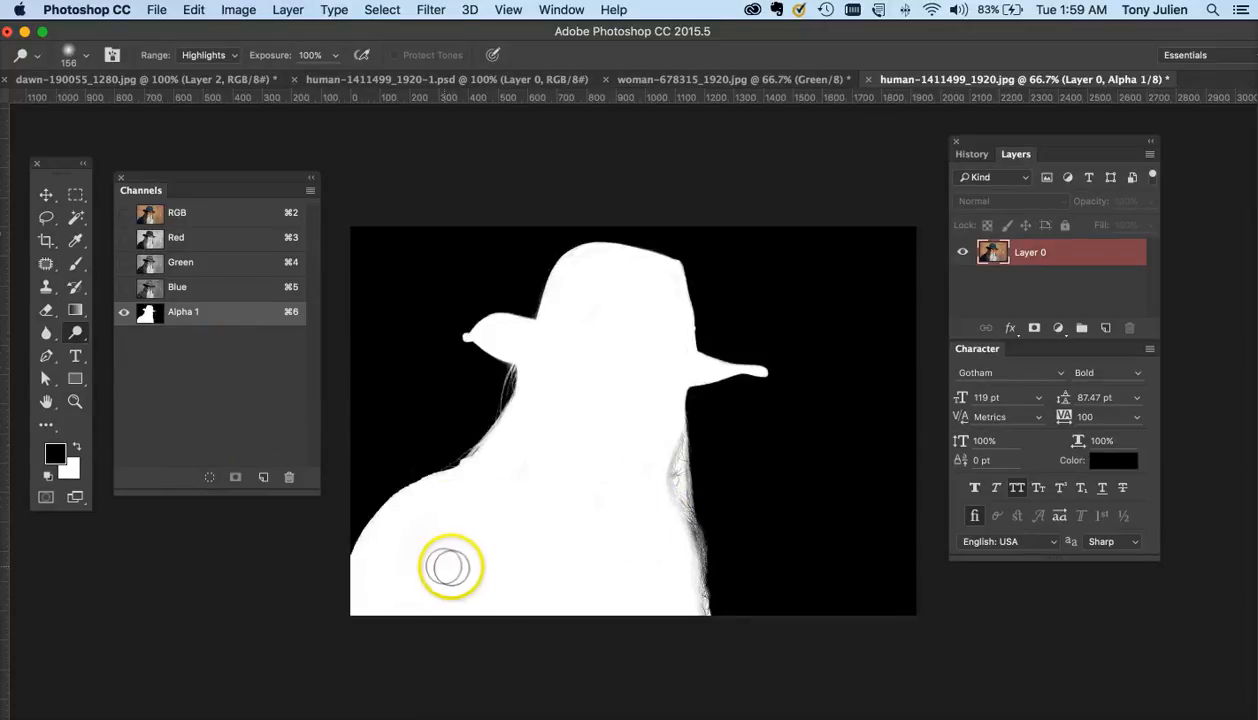
{"action": "key", "text": "x"}
{"action": "left_click", "coordinate": [75, 265]}
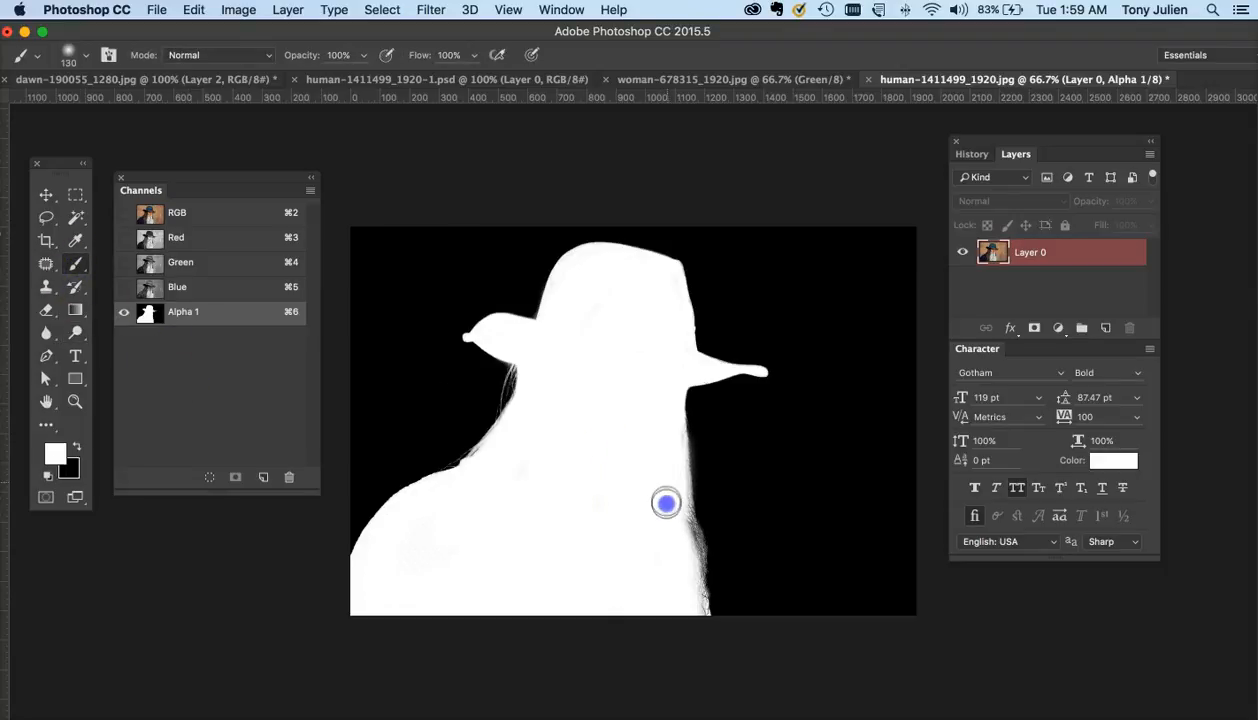
{"action": "left_click_drag", "start_coordinate": [690, 611], "coordinate": [634, 553]}
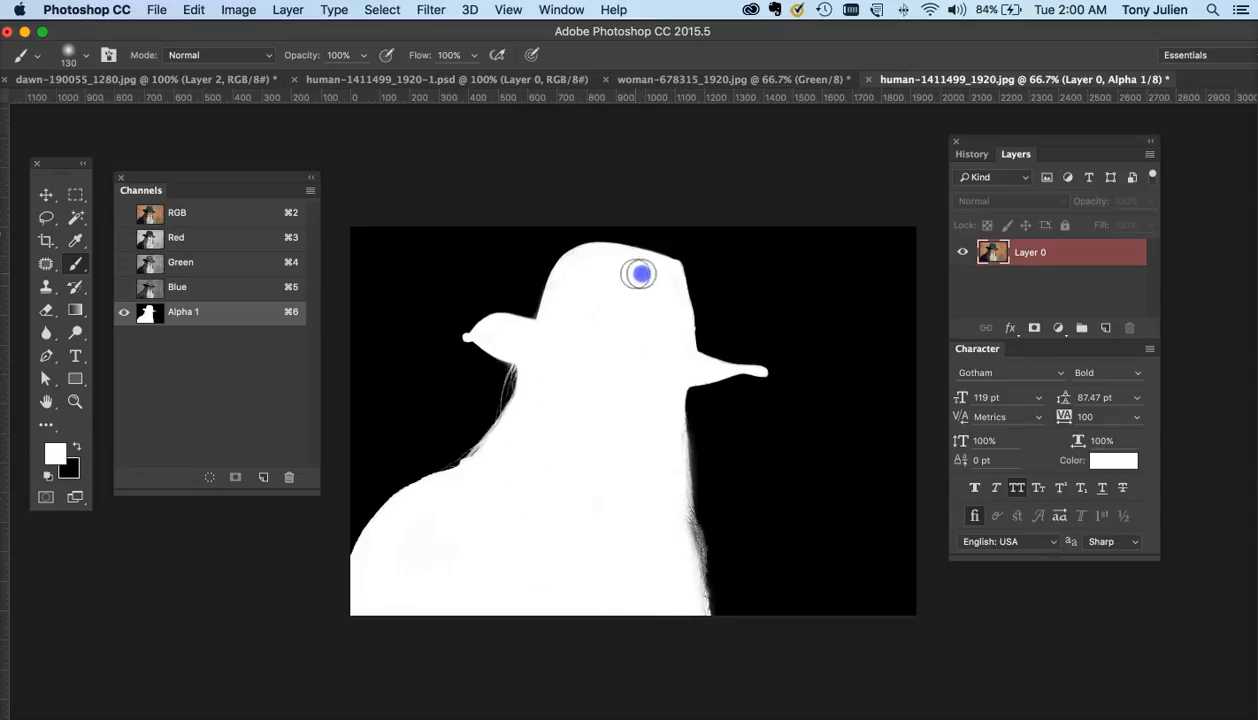
{"action": "mouse_move", "coordinate": [640, 273]}
{"action": "left_mouse_down"}
{"action": "mouse_move", "coordinate": [671, 339]}
{"action": "mouse_move", "coordinate": [610, 465]}
{"action": "left_mouse_up"}
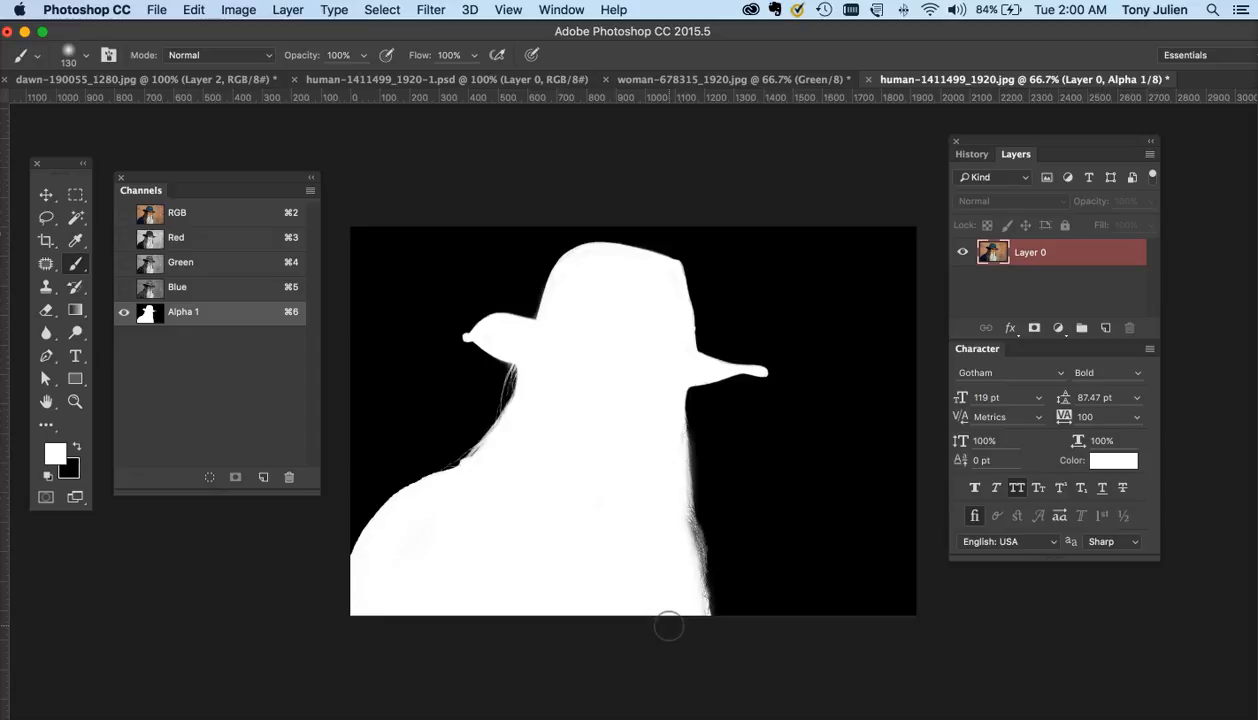
- Load the Alpha 1 channel as a selection and view it at 100%
{"action": "left_click", "coordinate": [209, 479]}
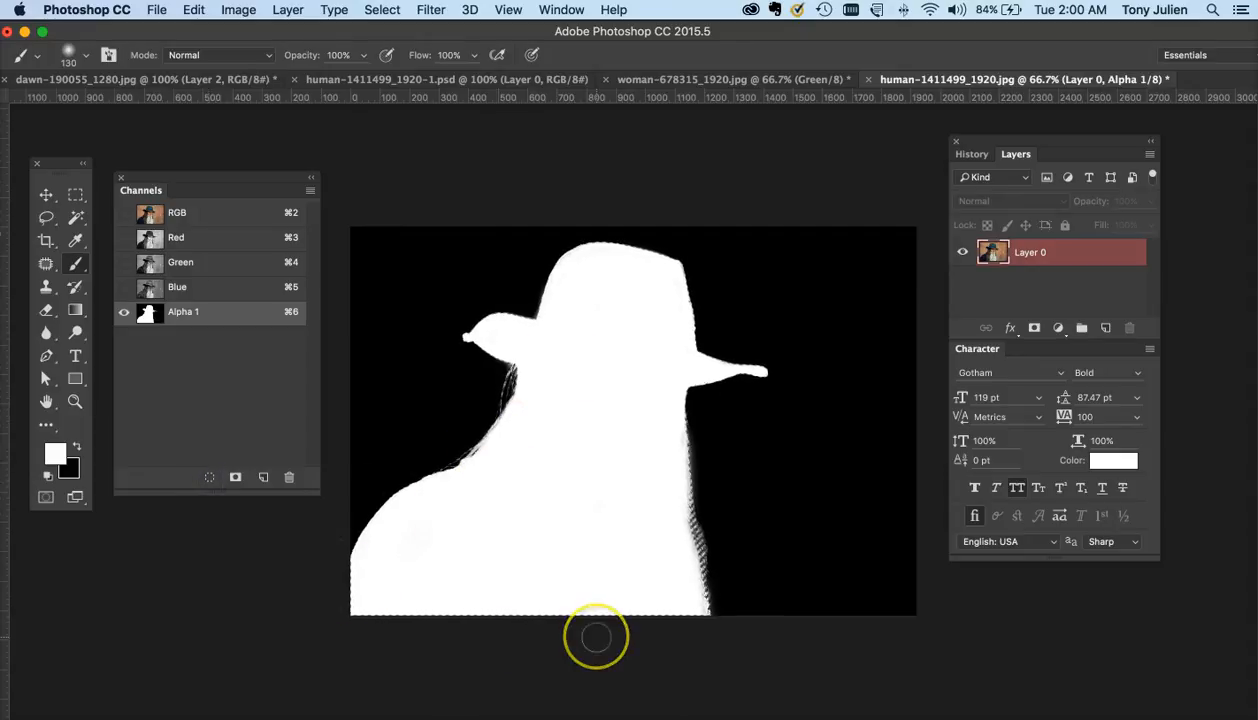
{"action": "key", "text": "super+1"}
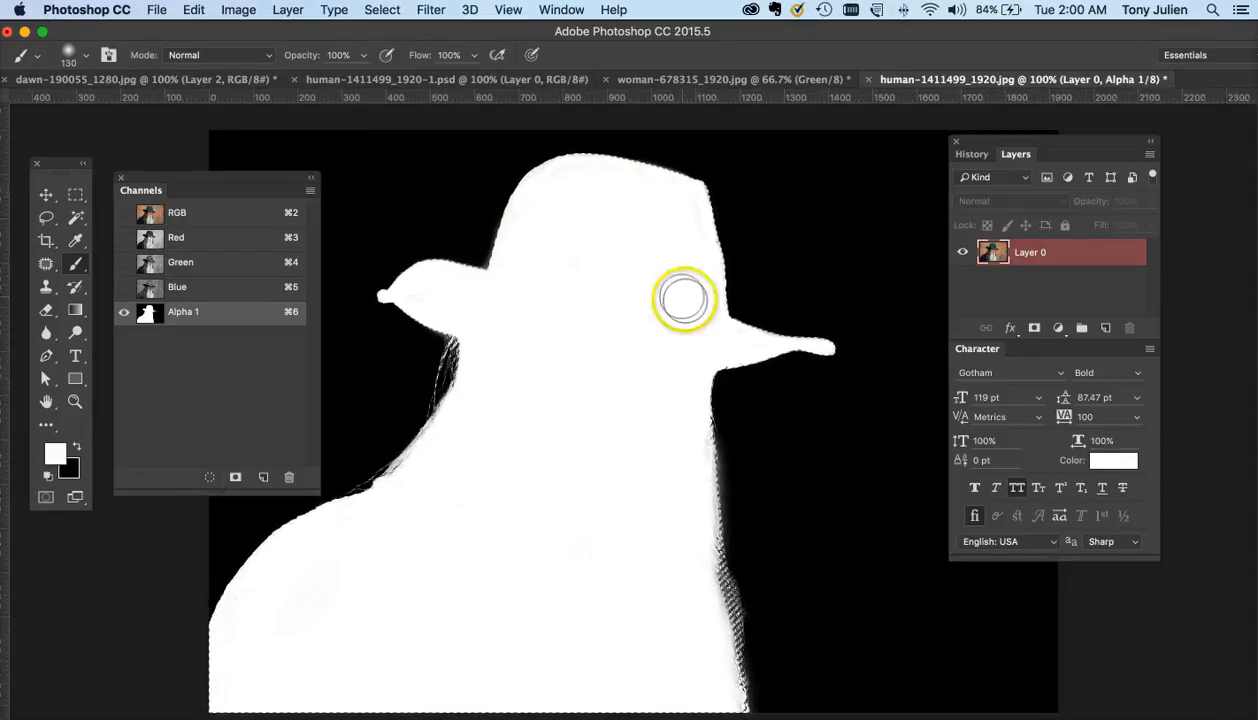
- Show the RGB composite of the man, then hide Layer 2 in the dawn sky document
{"action": "left_click", "coordinate": [193, 221]}
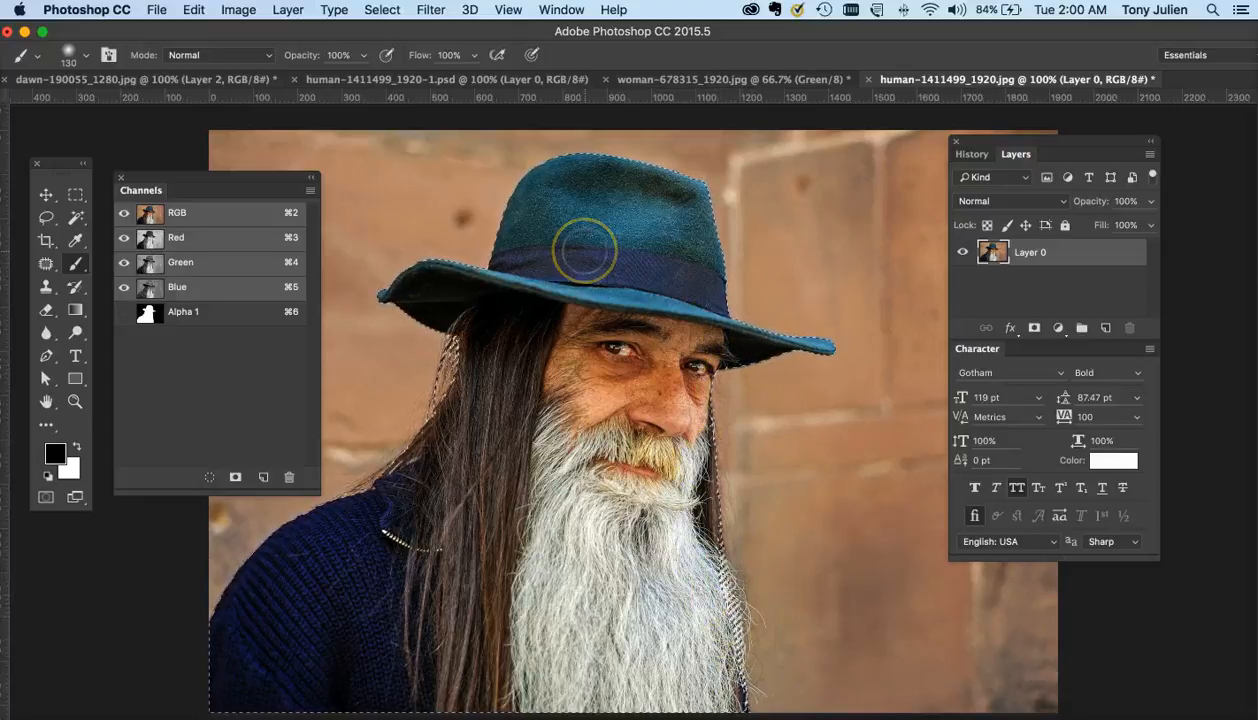
{"action": "key", "text": "super+minus"}
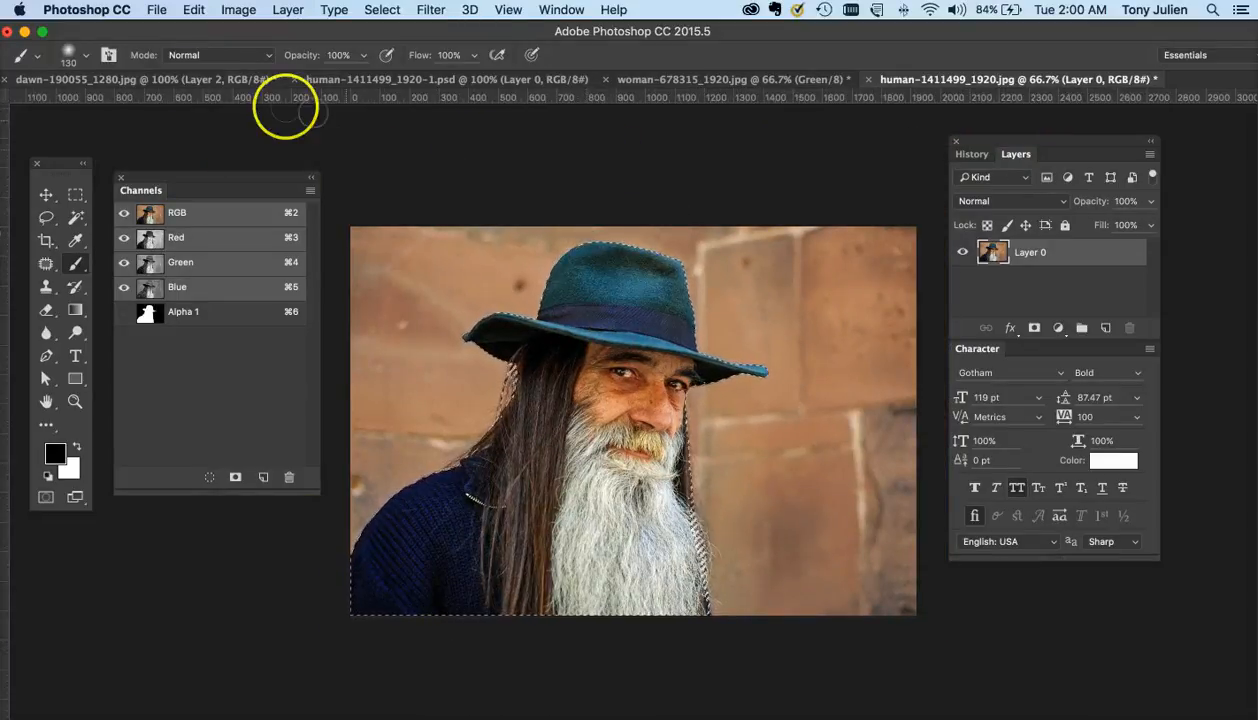
{"action": "left_click", "coordinate": [167, 83]}
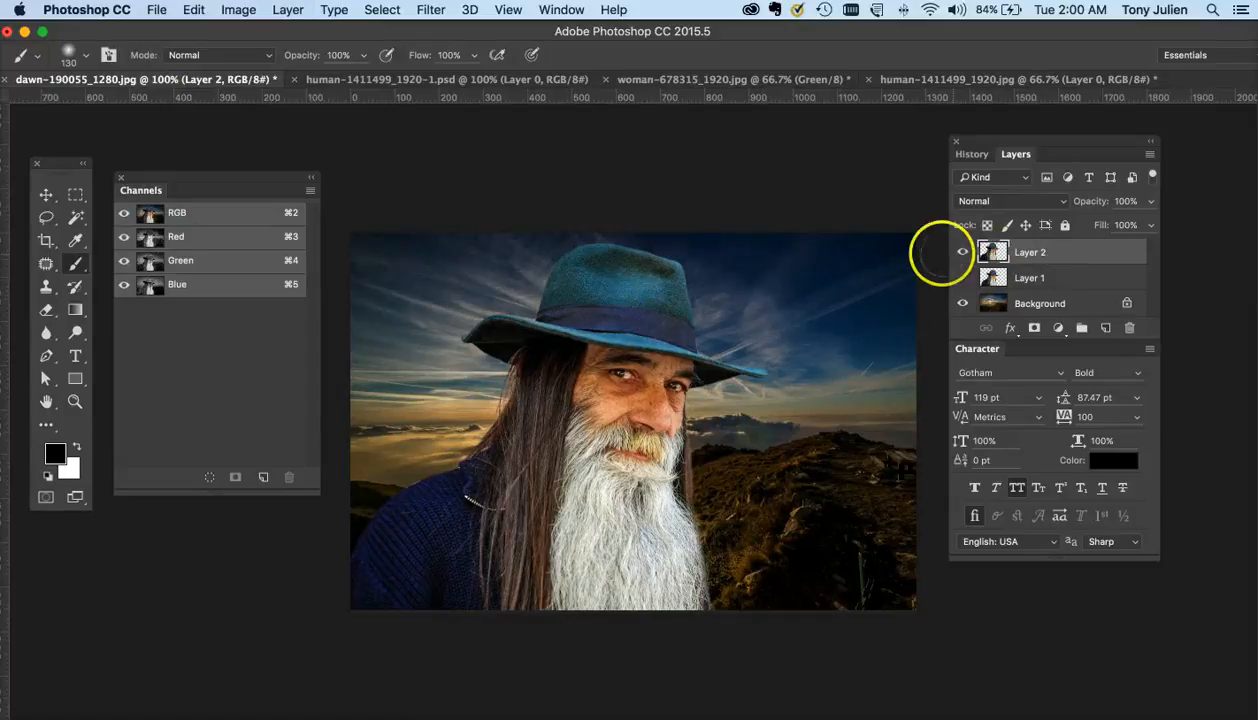
{"action": "left_click", "coordinate": [962, 254]}
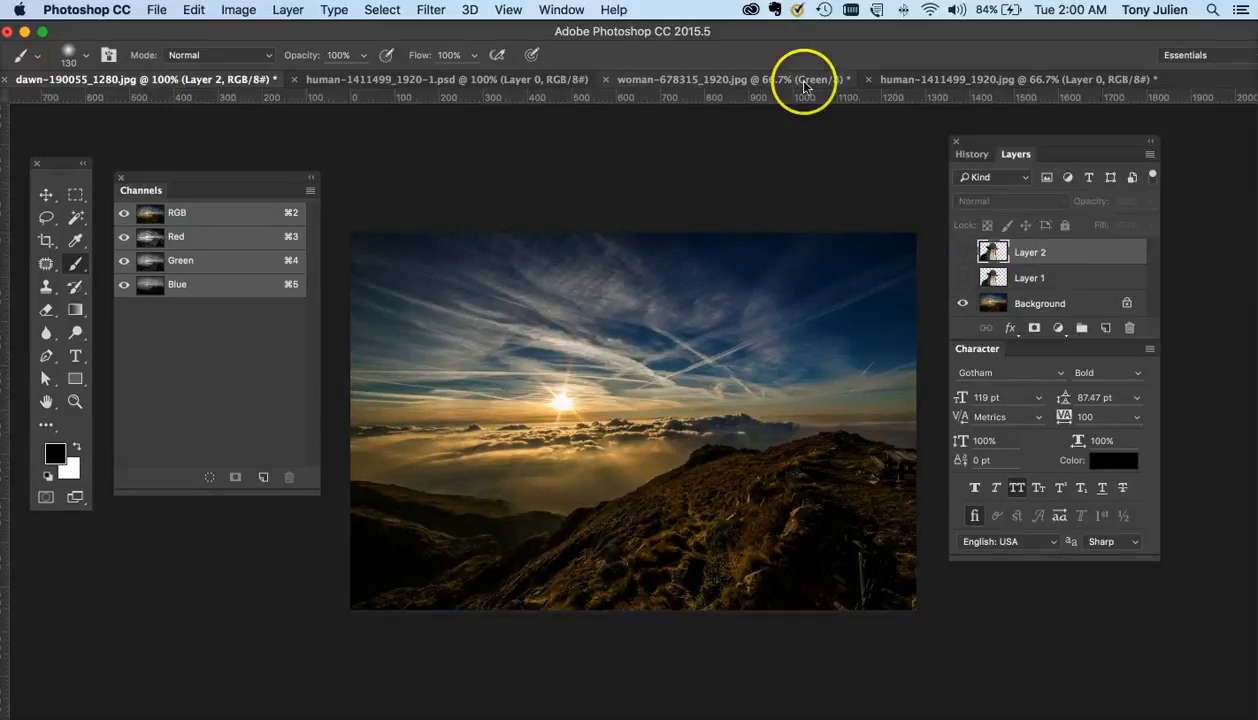
- Return to the bearded man image, switch to the Move tool, and check its Image Size before cancelling
{"action": "left_click", "coordinate": [958, 84]}
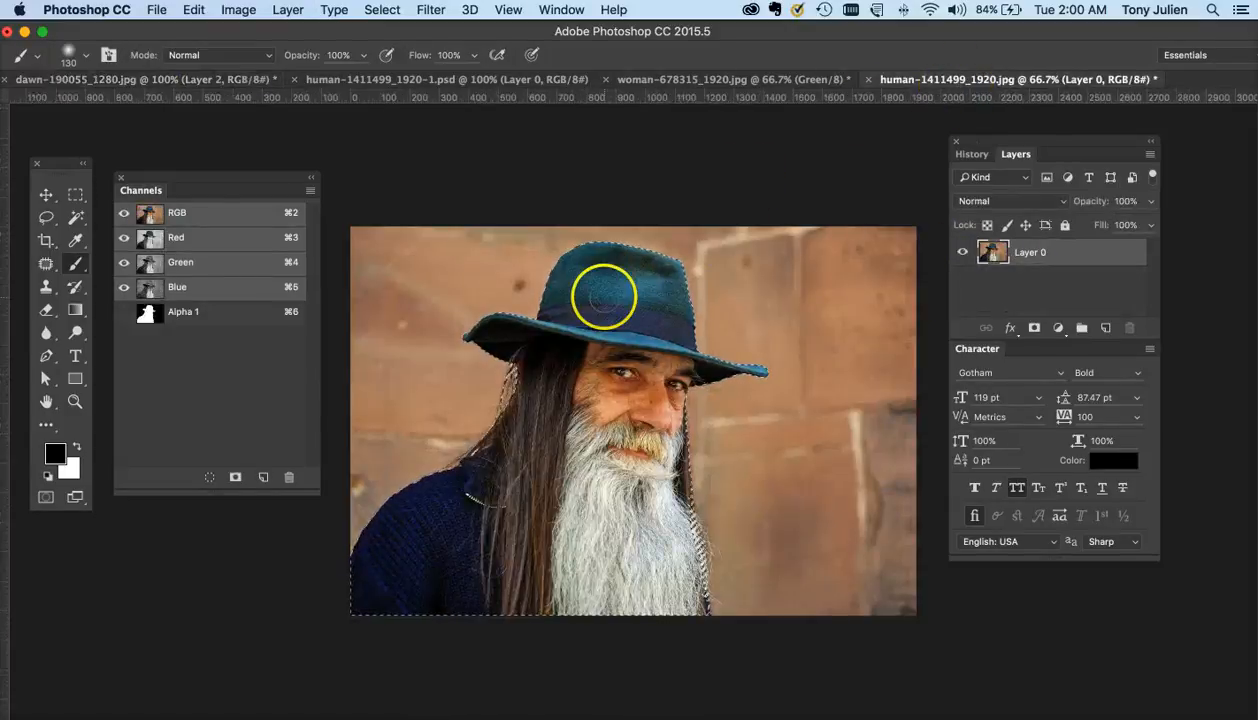
{"action": "left_click", "coordinate": [46, 196]}
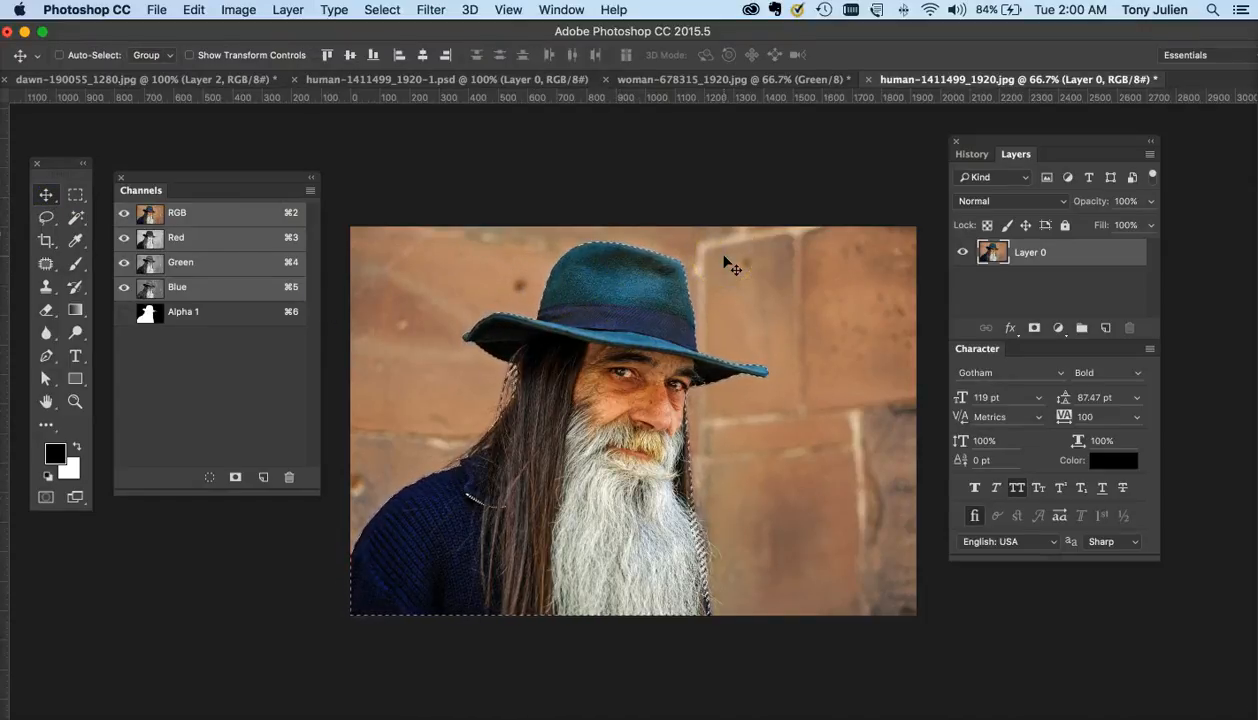
{"action": "left_click", "coordinate": [622, 285]}
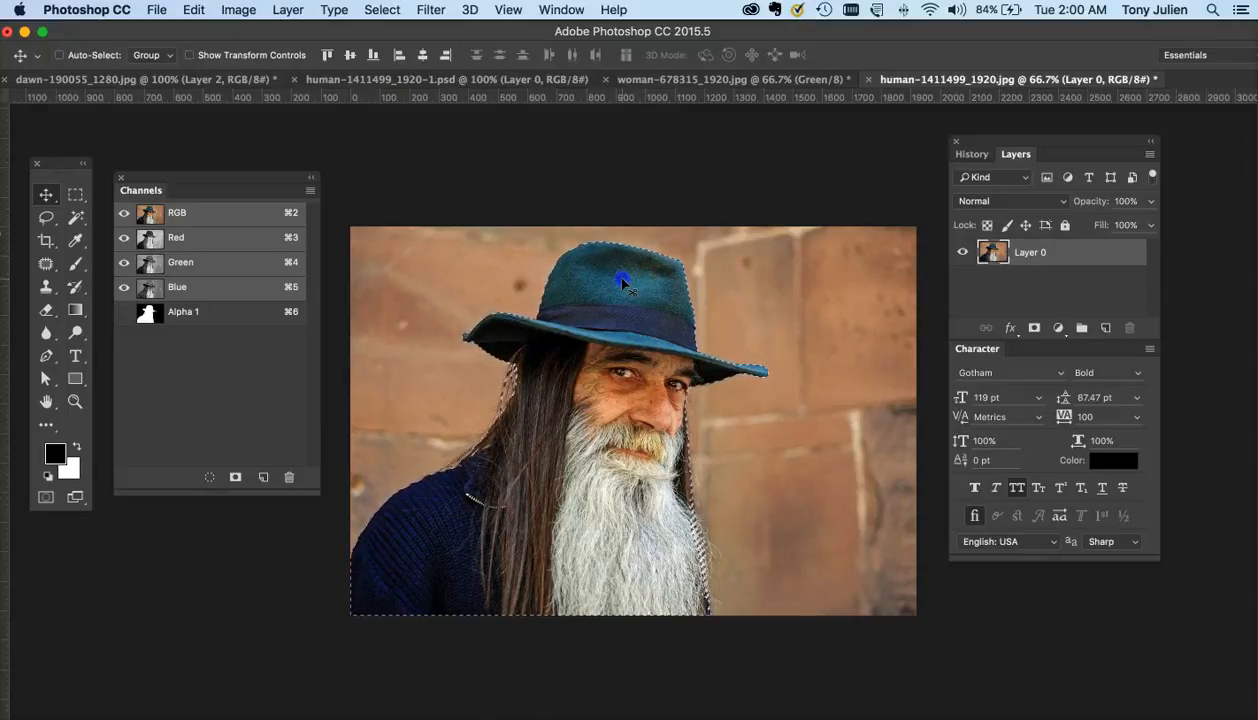
{"action": "left_click", "coordinate": [236, 10]}
{"action": "left_click", "coordinate": [262, 147]}
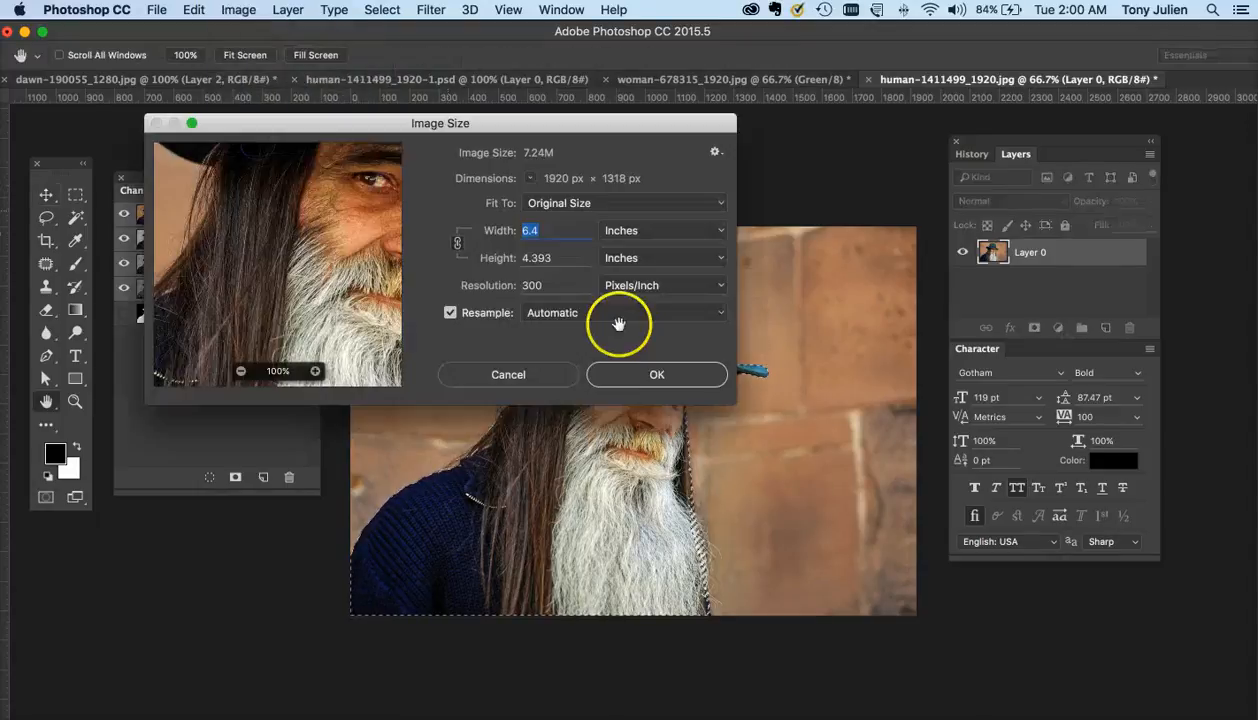
{"action": "left_click", "coordinate": [530, 372]}
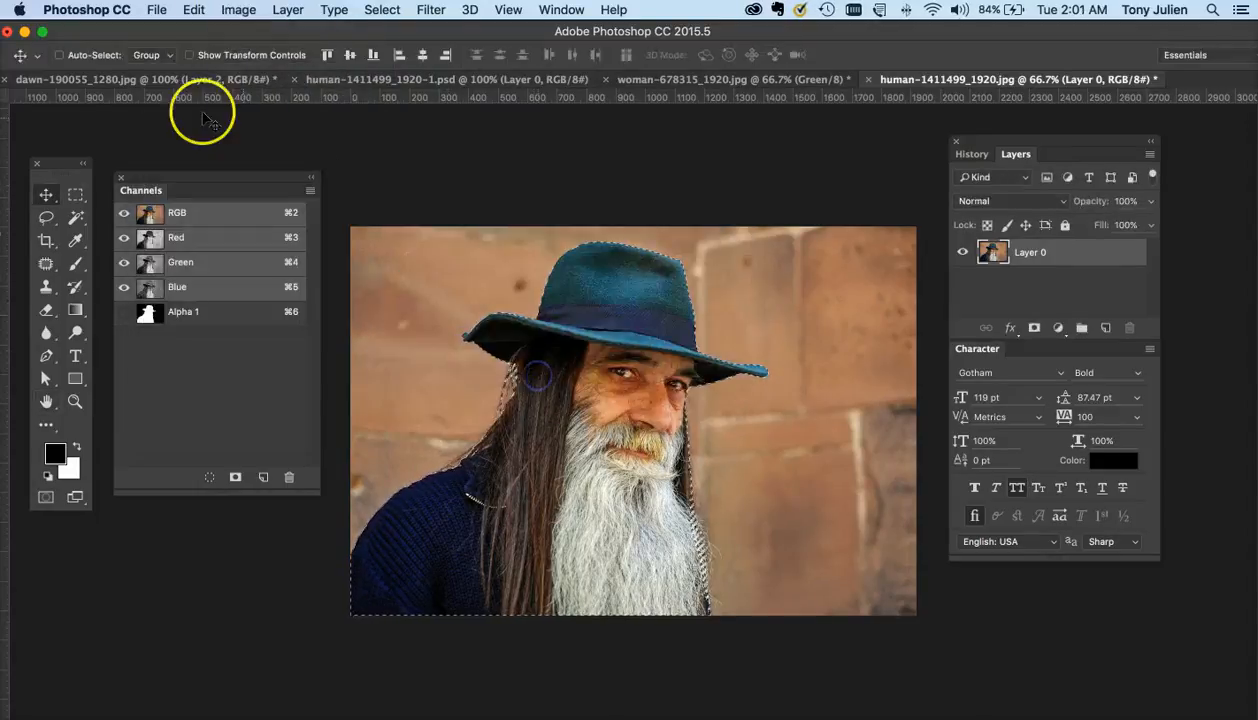
- Open the dawn sky image's Image Size dialog, turn off Resample, and confirm it
{"action": "left_click", "coordinate": [128, 82]}
{"action": "left_click", "coordinate": [250, 11]}
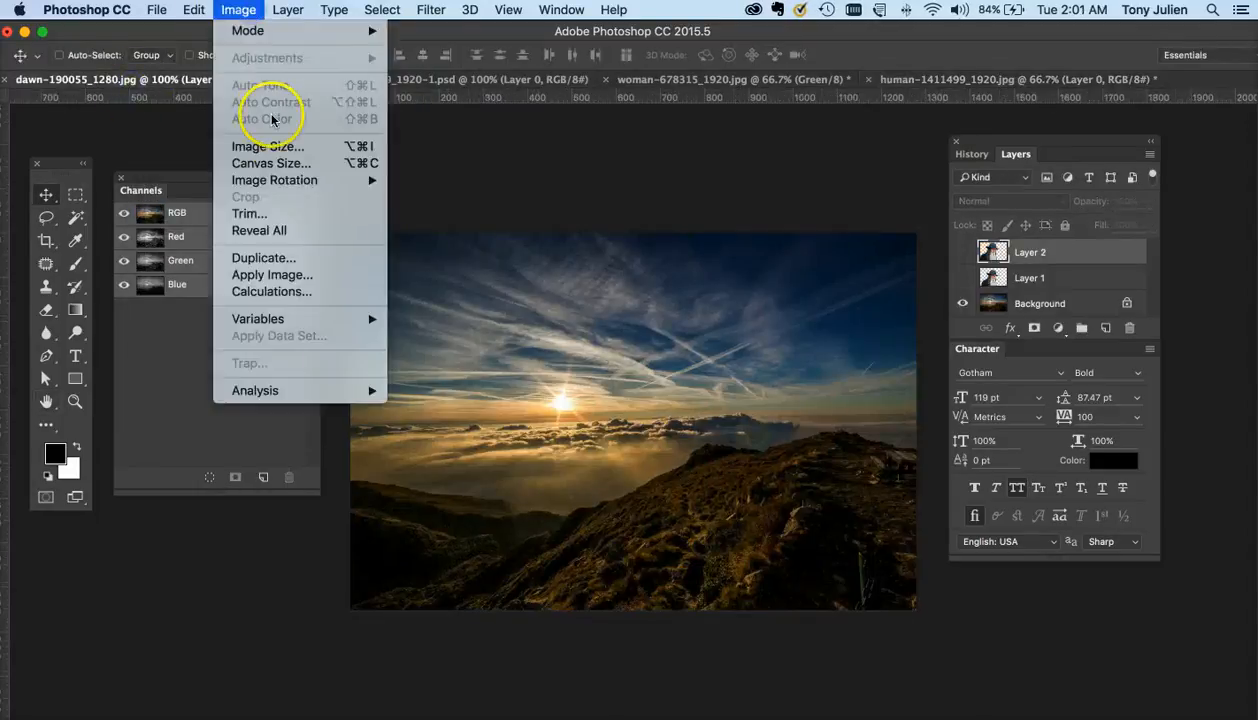
{"action": "left_click", "coordinate": [269, 148]}
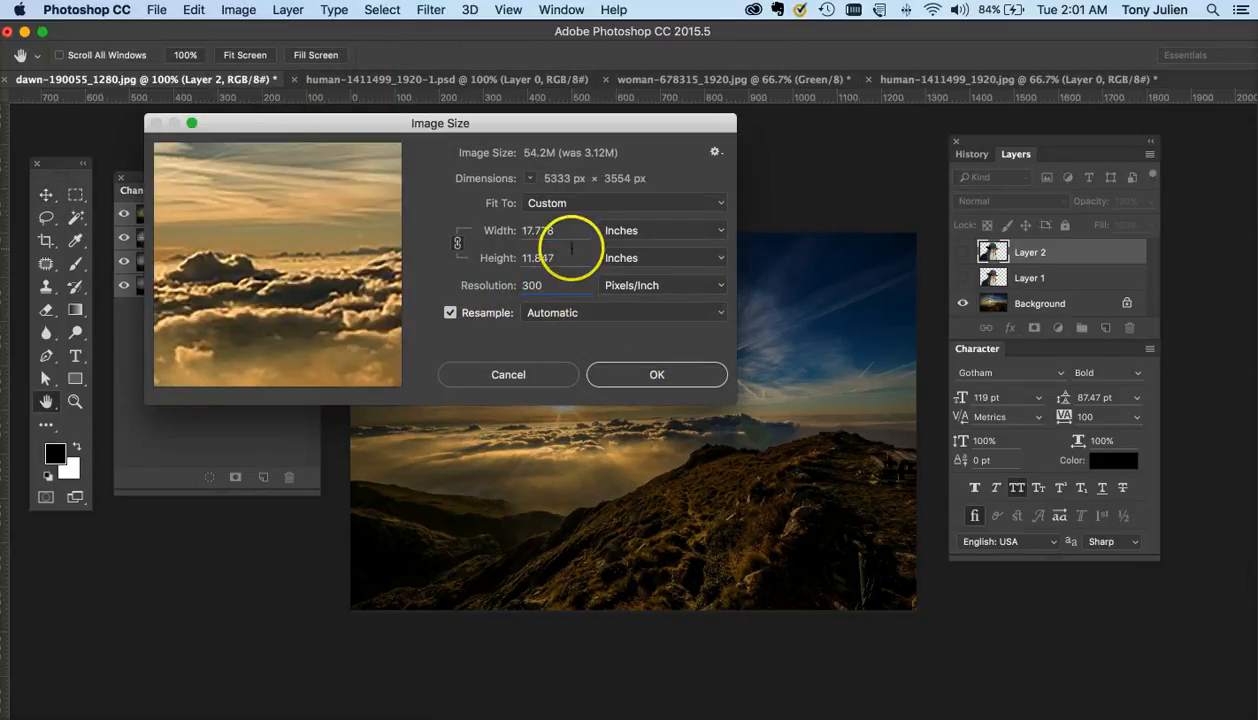
{"action": "left_click", "coordinate": [450, 312]}
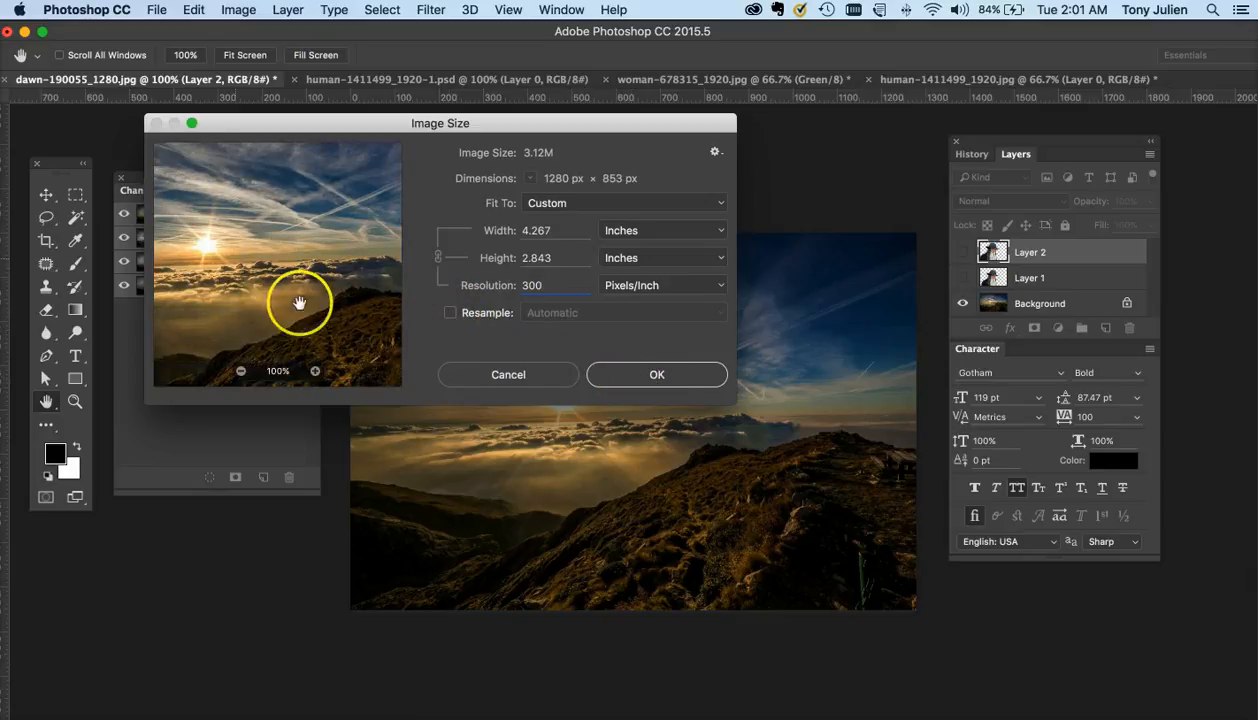
{"action": "left_click", "coordinate": [640, 374]}
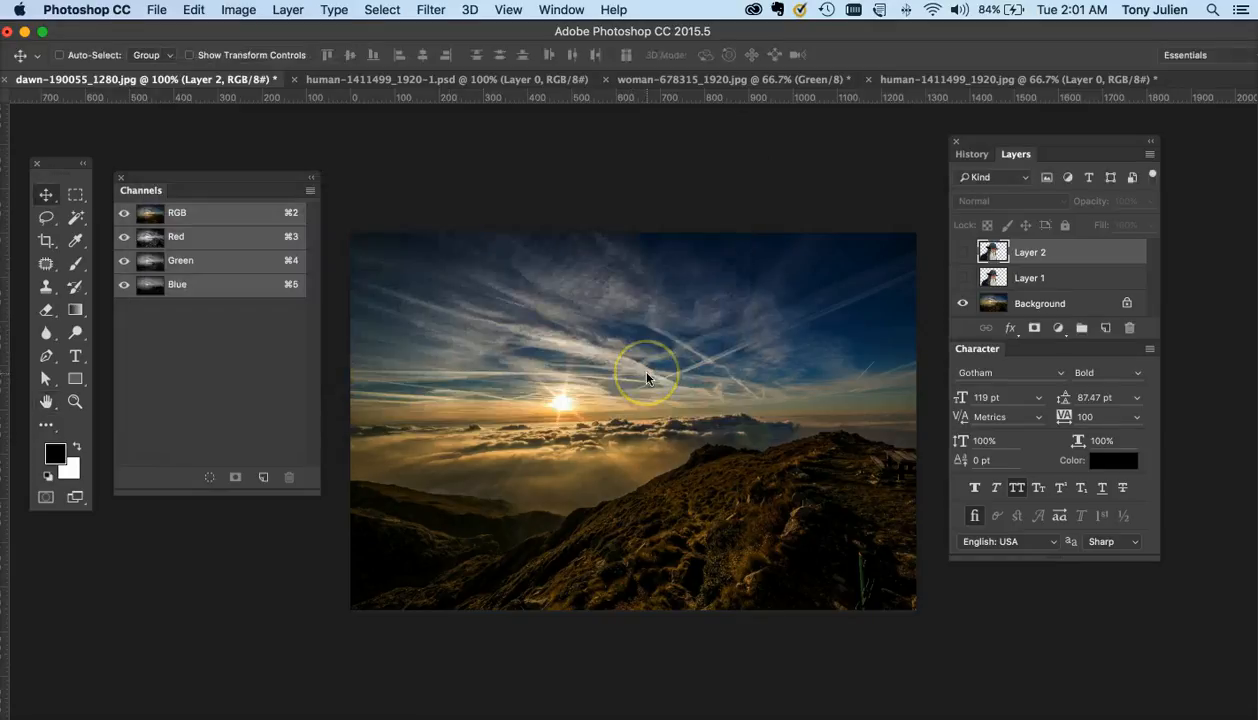
- Drag the selected bearded man from his image into the dawn sky document as a new layer
{"action": "left_click", "coordinate": [1022, 79]}
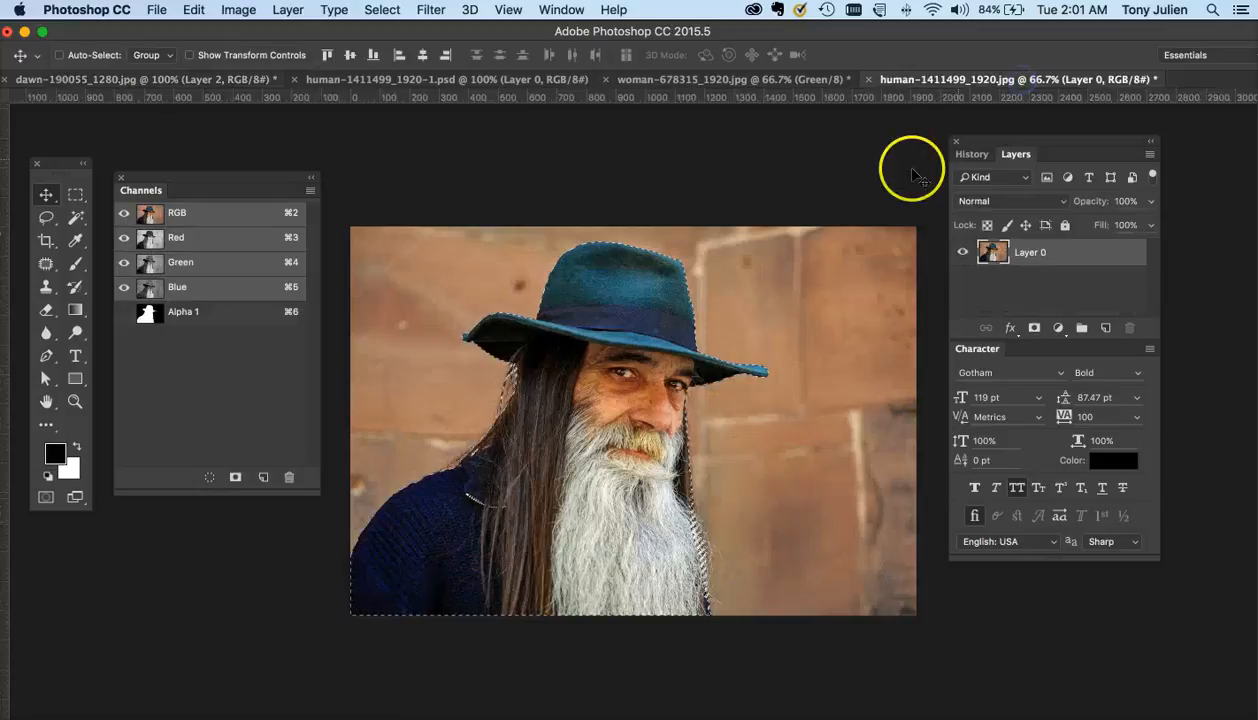
{"action": "left_click_drag", "start_coordinate": [609, 268], "coordinate": [200, 82]}
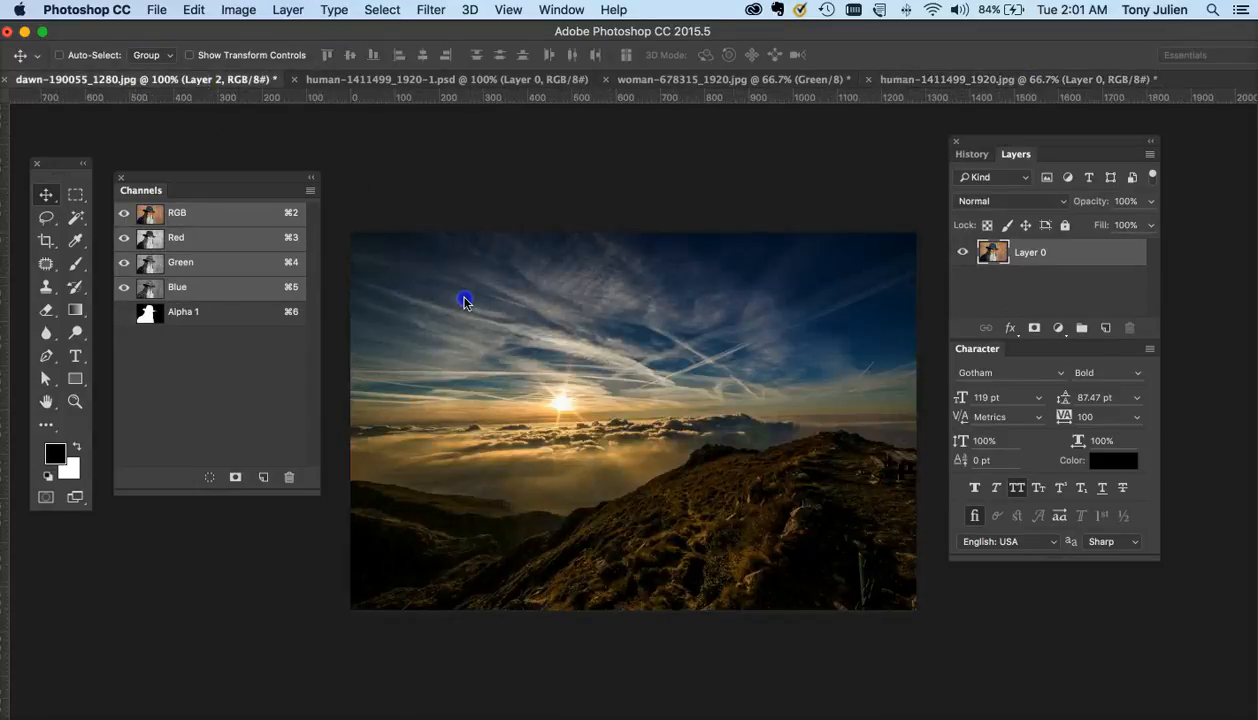
{"action": "left_click_drag", "start_coordinate": [589, 351], "coordinate": [589, 352]}
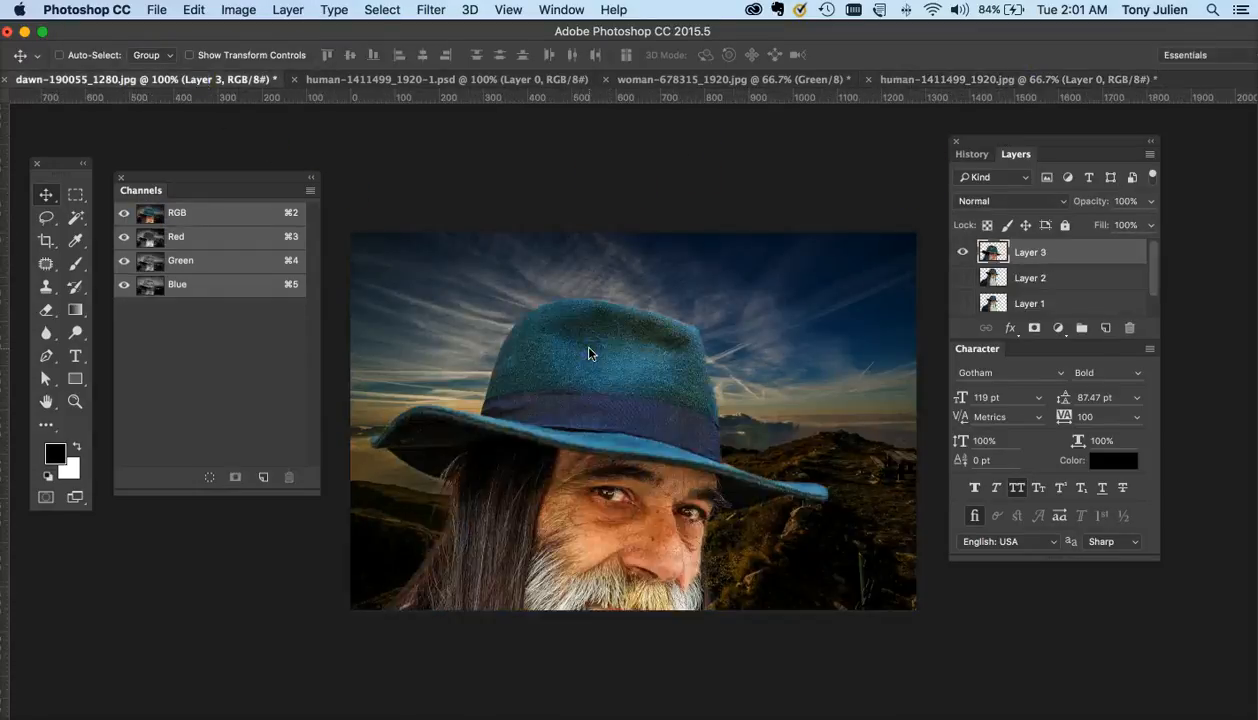
- Free Transform the man's layer, scaling it down to about 64% and positioning him over the dawn sky
{"action": "key", "text": "super+minus"}
{"action": "key", "text": "super+t"}
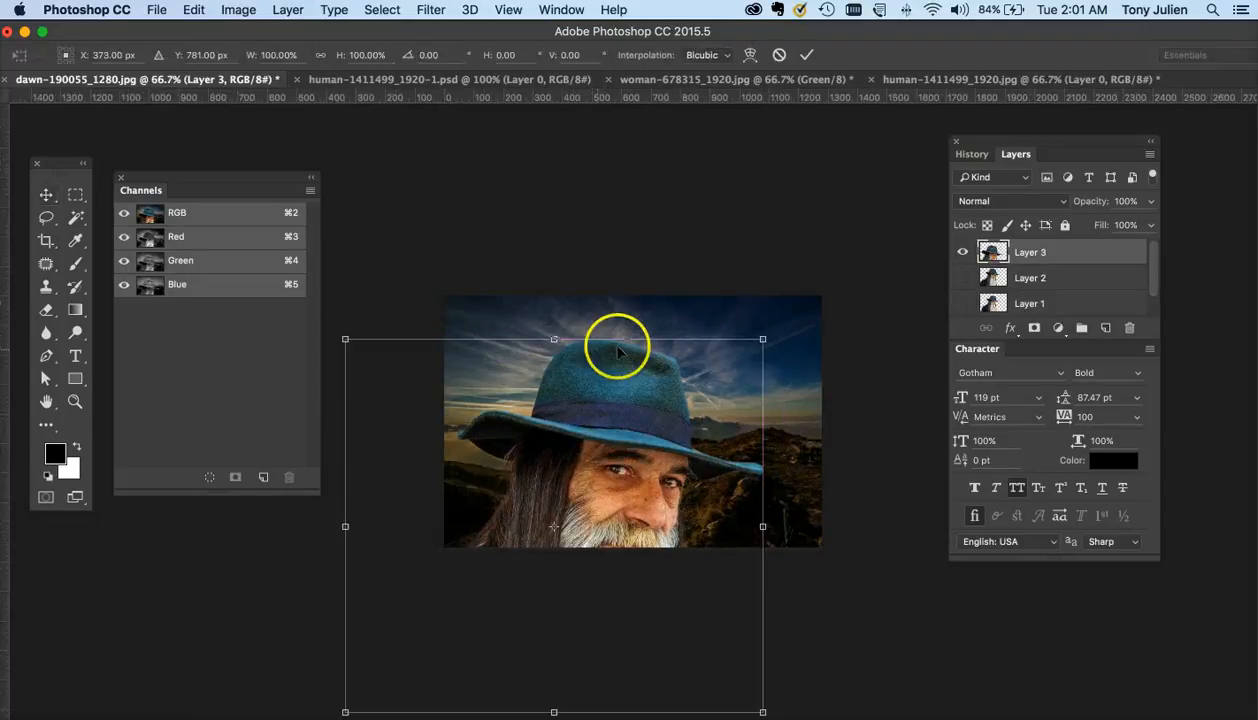
{"action": "left_click_drag", "start_coordinate": [767, 341], "coordinate": [609, 478]}
{"action": "left_click_drag", "start_coordinate": [536, 515], "coordinate": [635, 370]}
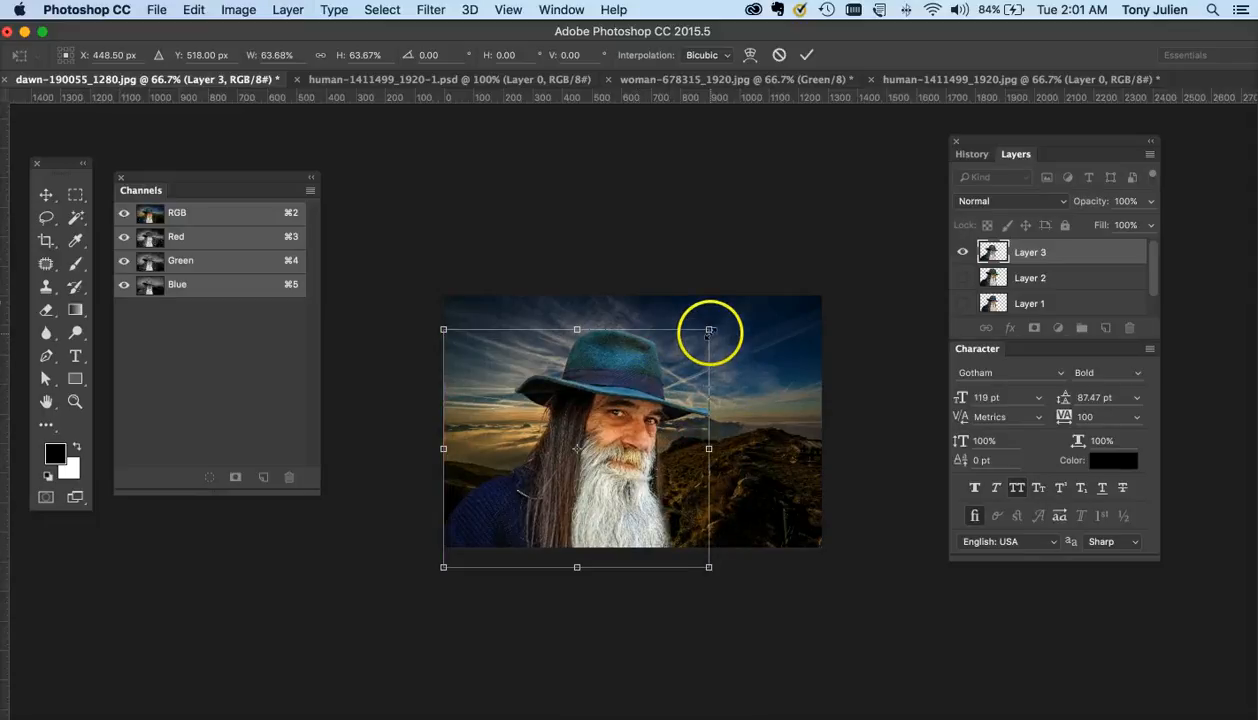
{"action": "left_click_drag", "start_coordinate": [708, 329], "coordinate": [737, 312]}
{"action": "key", "text": "Return"}
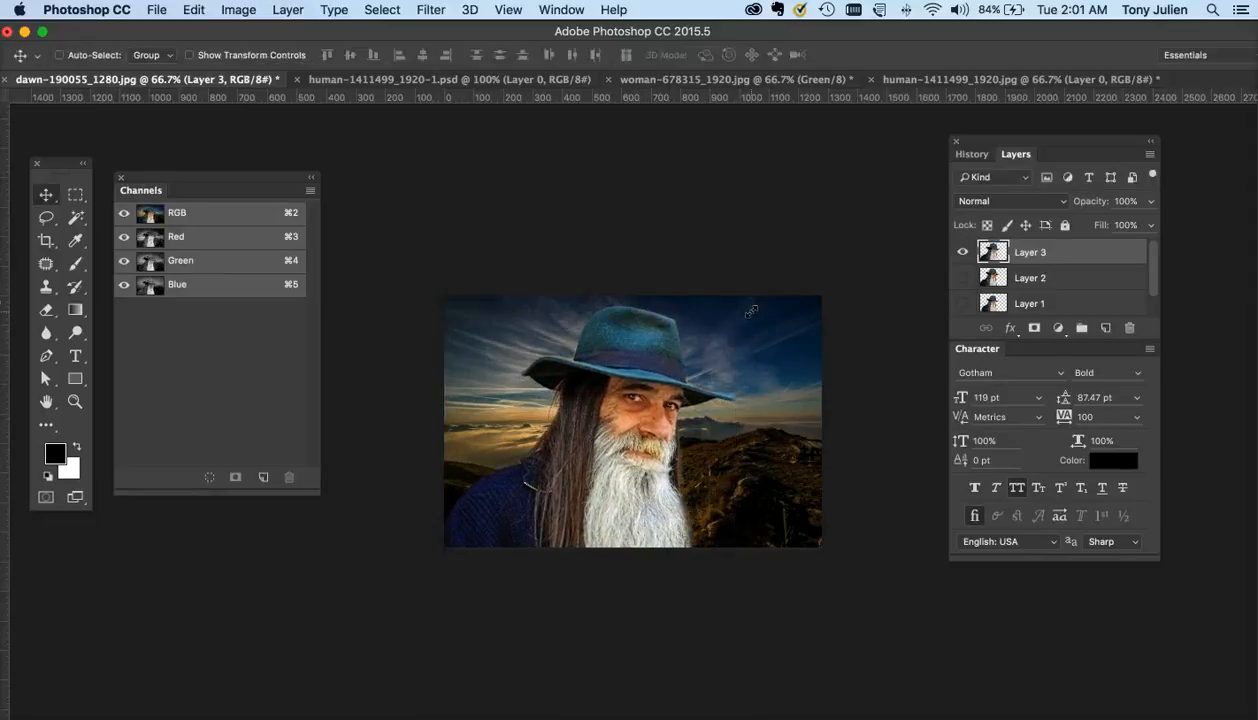
- Zoom in and inspect the man's cut-out edges against the dawn sky background
{"action": "key", "text": "super+equal"}
{"action": "key", "text": "super+equal"}
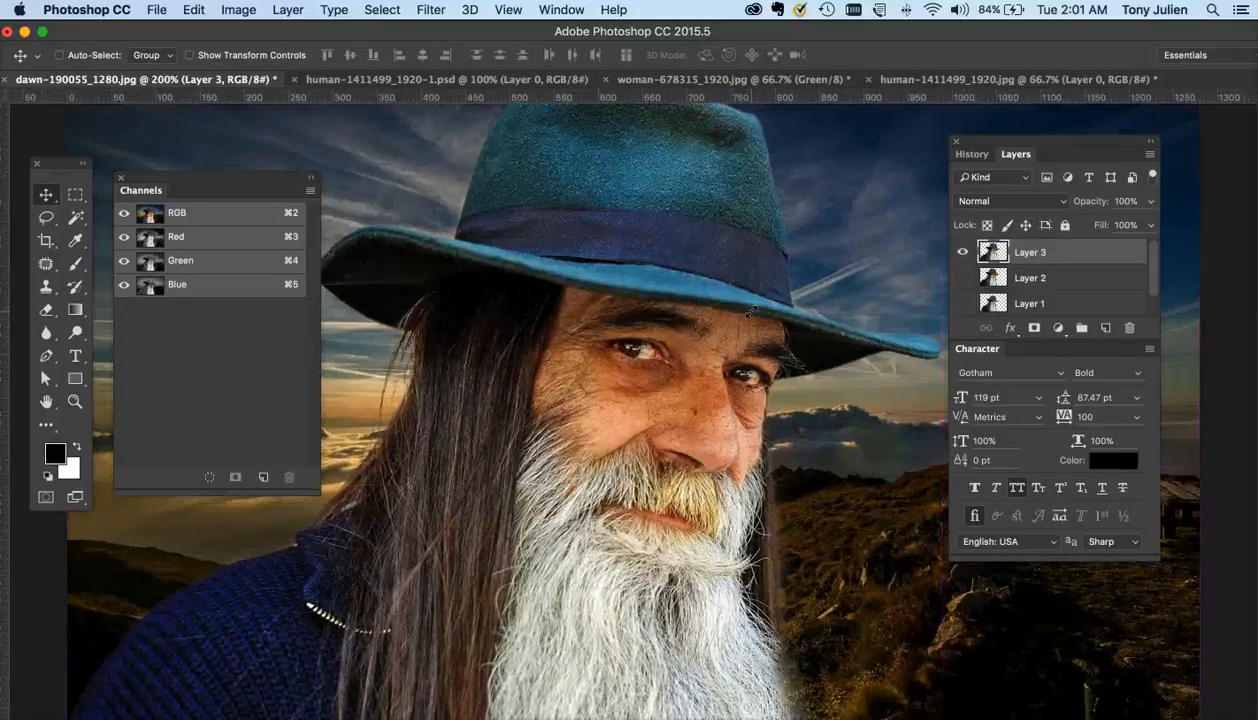
{"action": "left_click", "coordinate": [645, 440]}
{"action": "scroll", "coordinate": [645, 440], "scroll_direction": "down", "scroll_amount": 2}
{"action": "scroll", "coordinate": [645, 440], "scroll_direction": "left", "scroll_amount": 3}
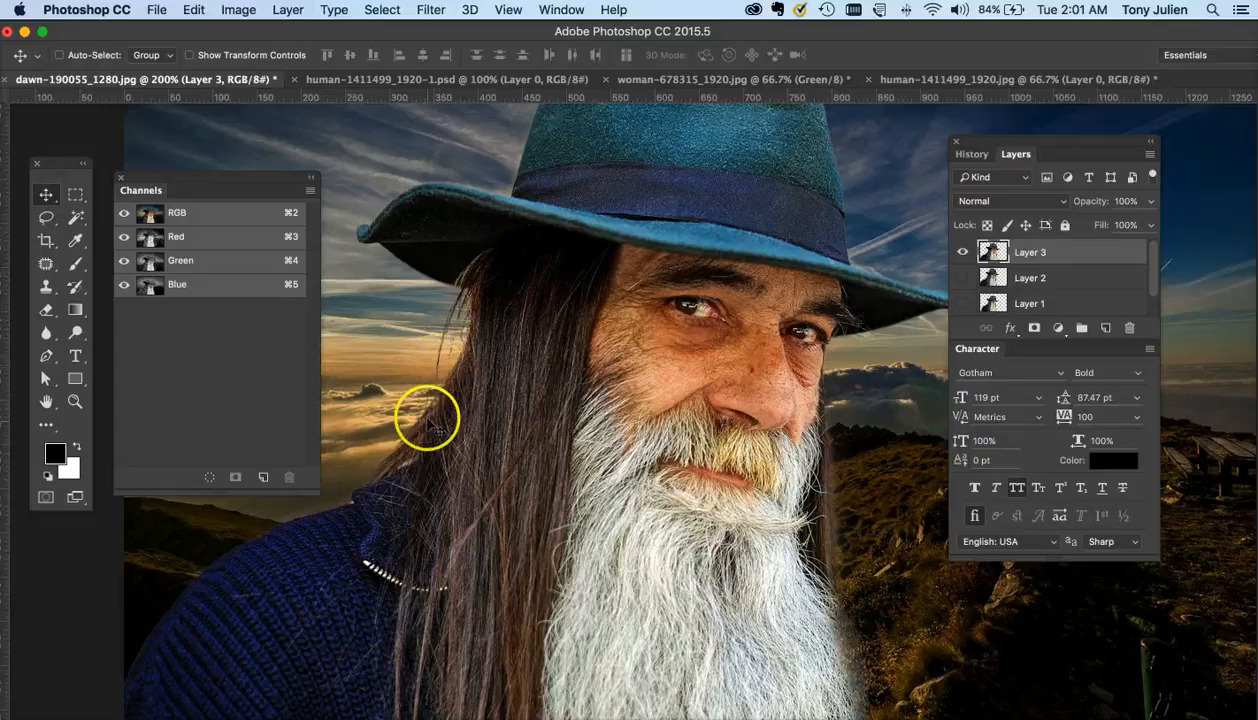
{"action": "scroll", "coordinate": [478, 248], "scroll_direction": "up", "scroll_amount": 3}
{"action": "scroll", "coordinate": [478, 248], "scroll_direction": "right", "scroll_amount": 5}
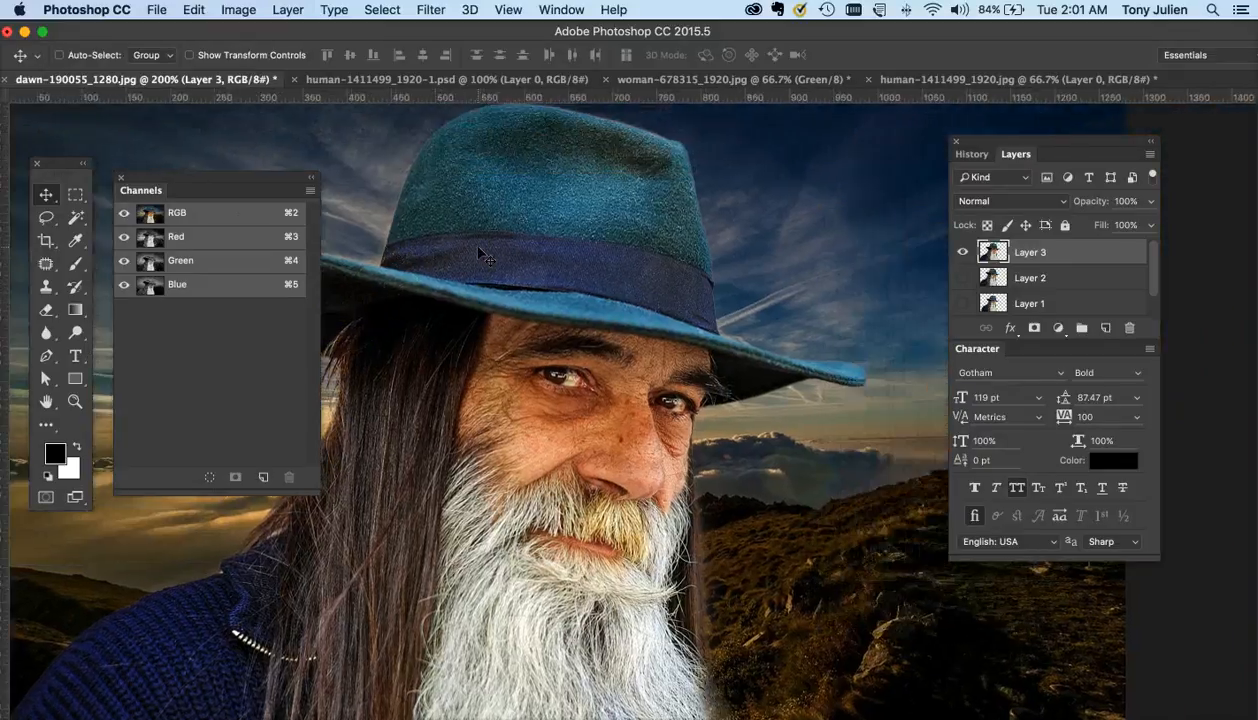
{"action": "scroll", "coordinate": [478, 248], "scroll_direction": "up", "scroll_amount": 2}
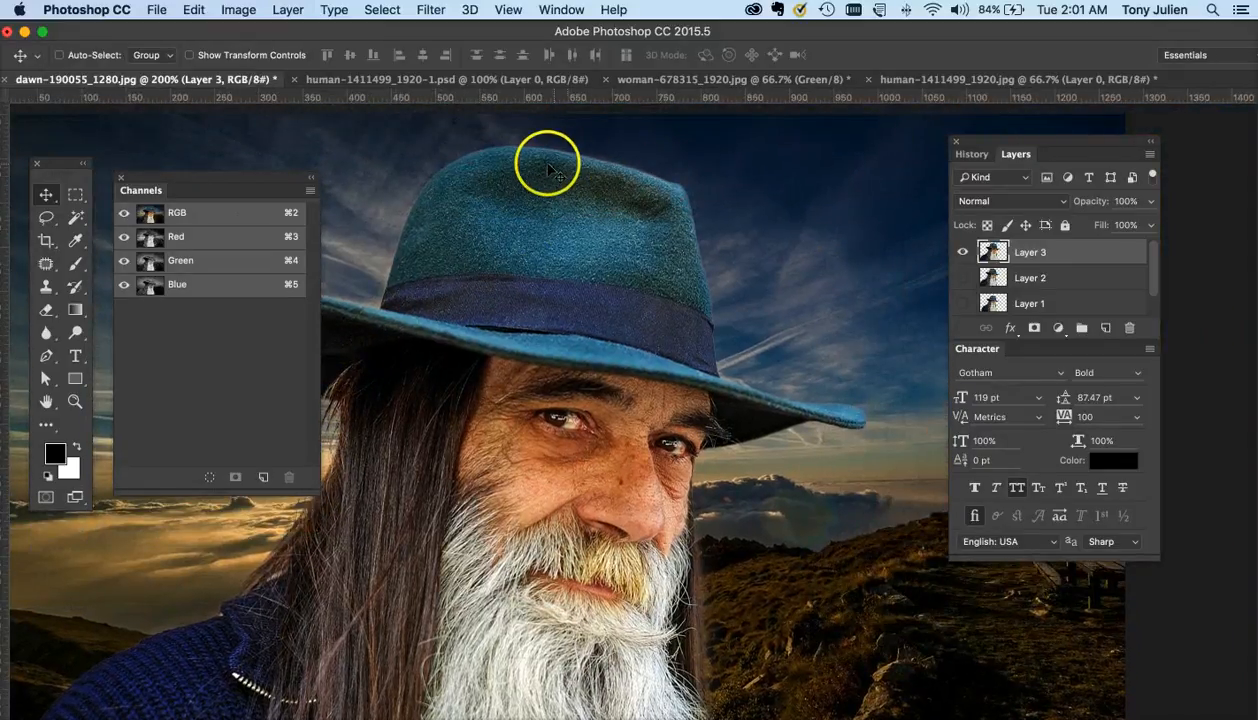
{"action": "scroll", "coordinate": [745, 400], "scroll_direction": "down", "scroll_amount": 4}
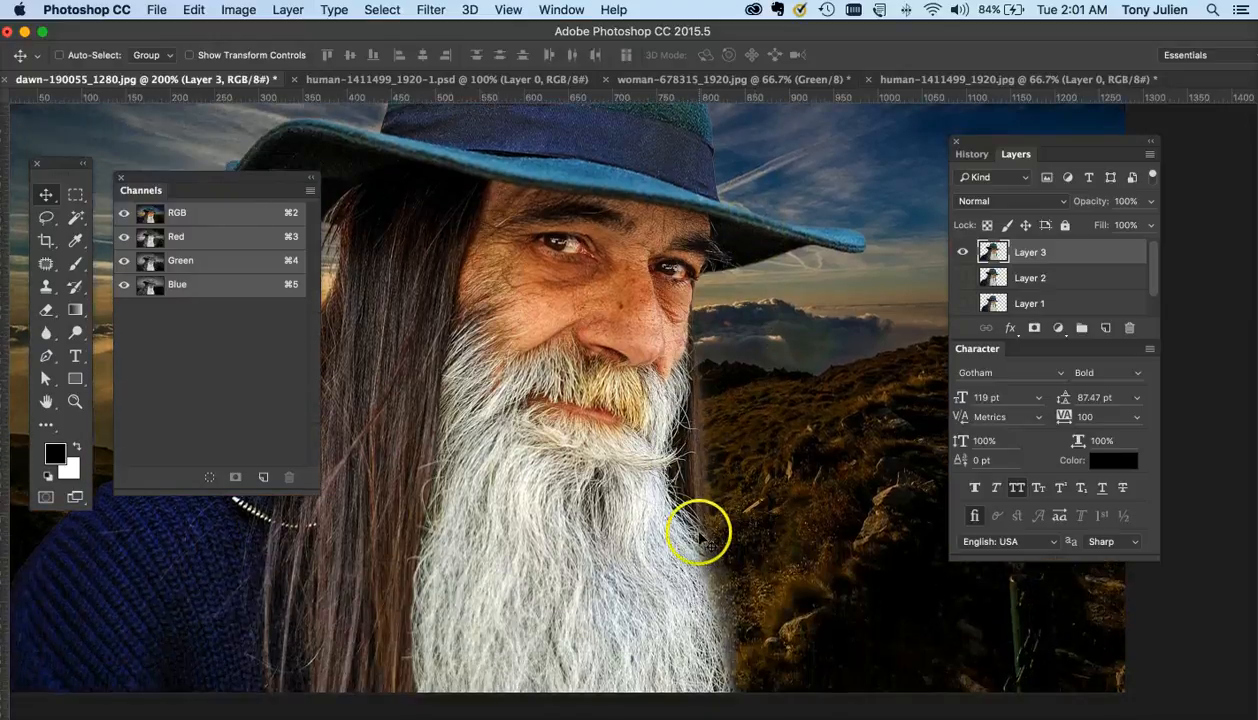
{"action": "scroll", "coordinate": [699, 537], "scroll_direction": "down", "scroll_amount": 3}
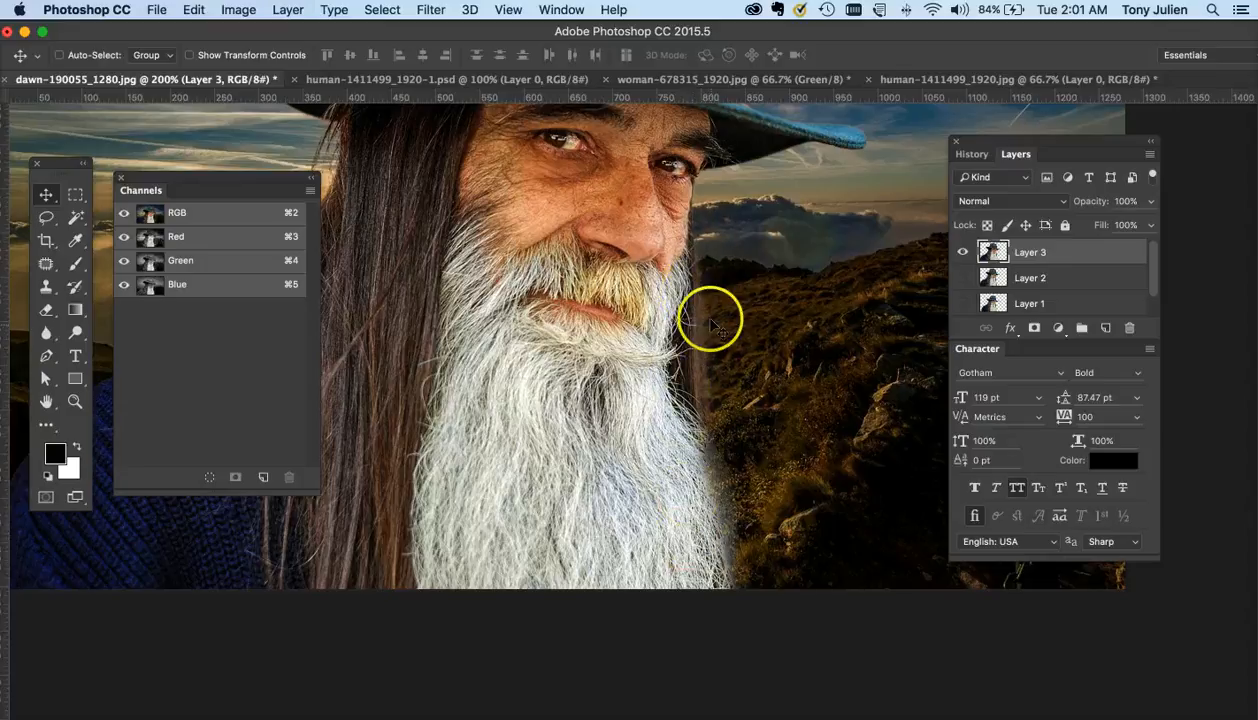
{"action": "key", "text": "super+1"}
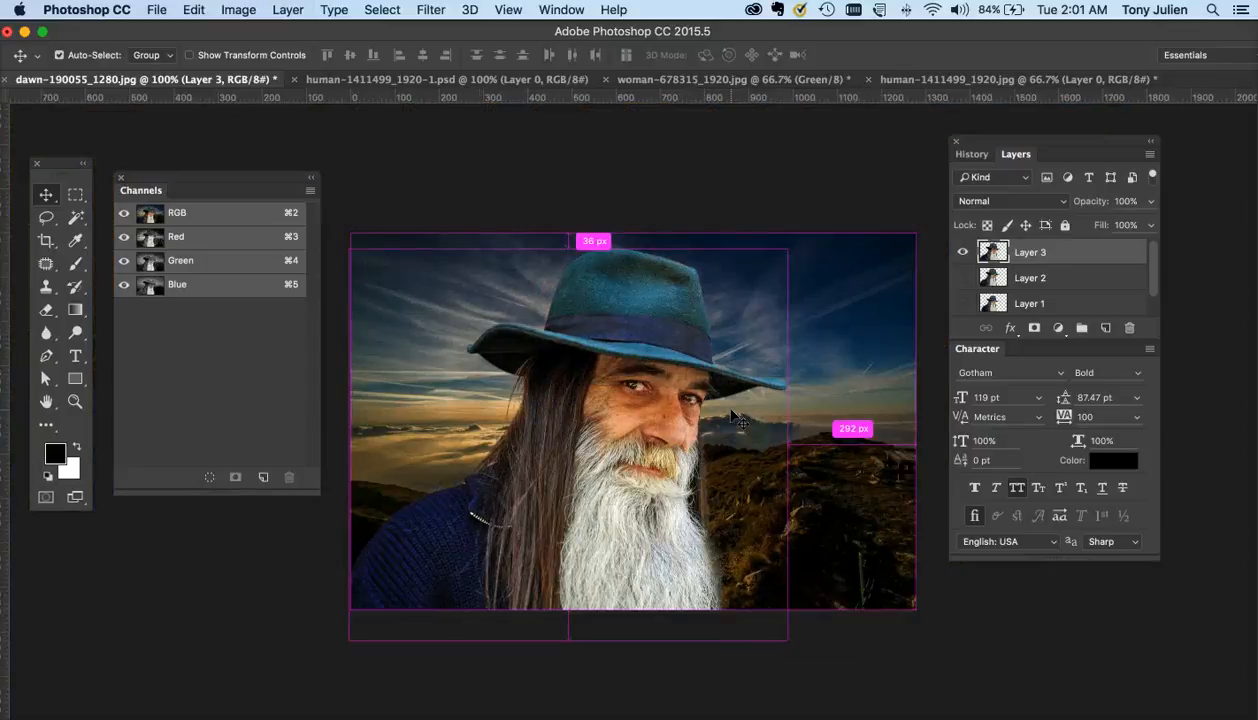
{"action": "key", "text": "super+minus"}
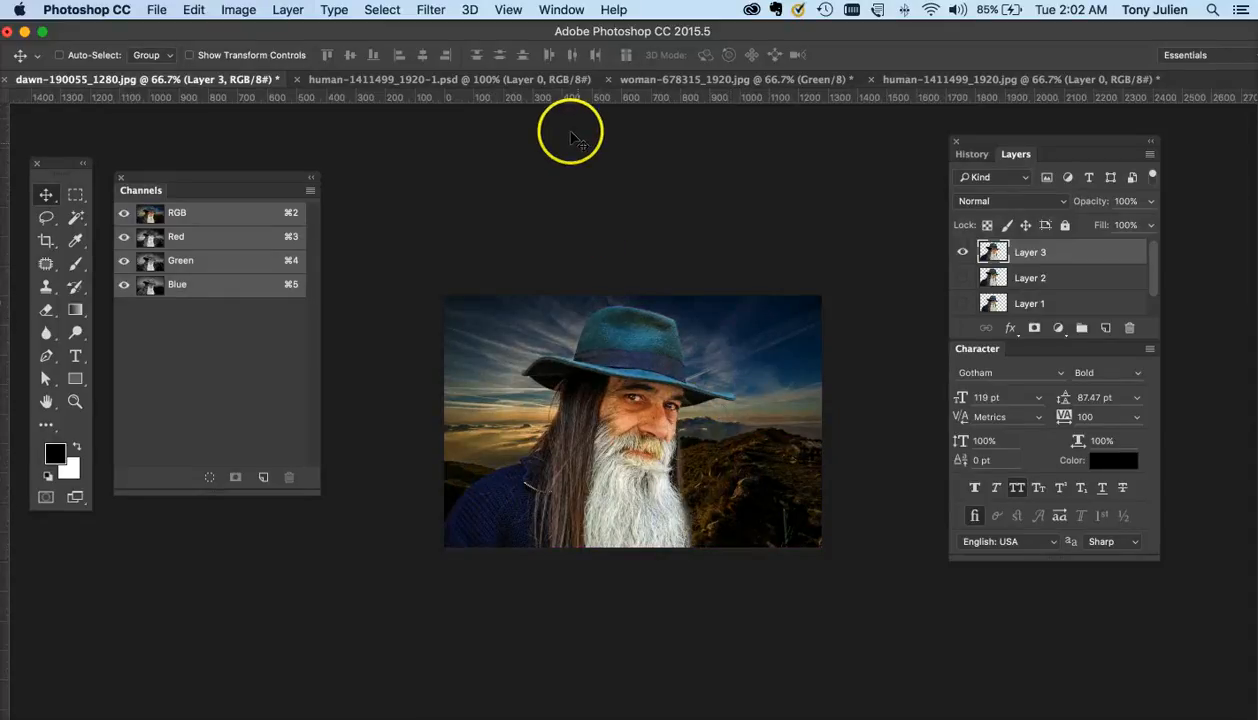
- In the bearded man image, deselect, reload the Alpha 1 channel as a selection, and return to the RGB composite
{"action": "left_click", "coordinate": [955, 80]}
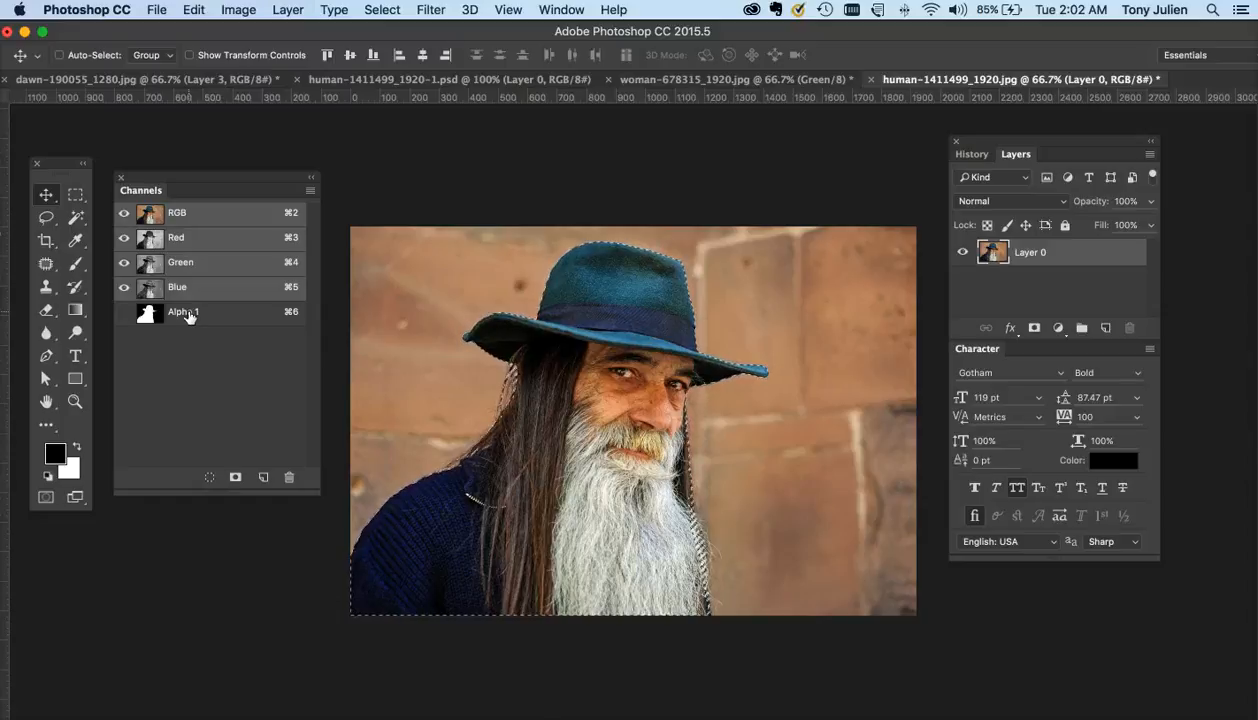
{"action": "key", "text": "super+d"}
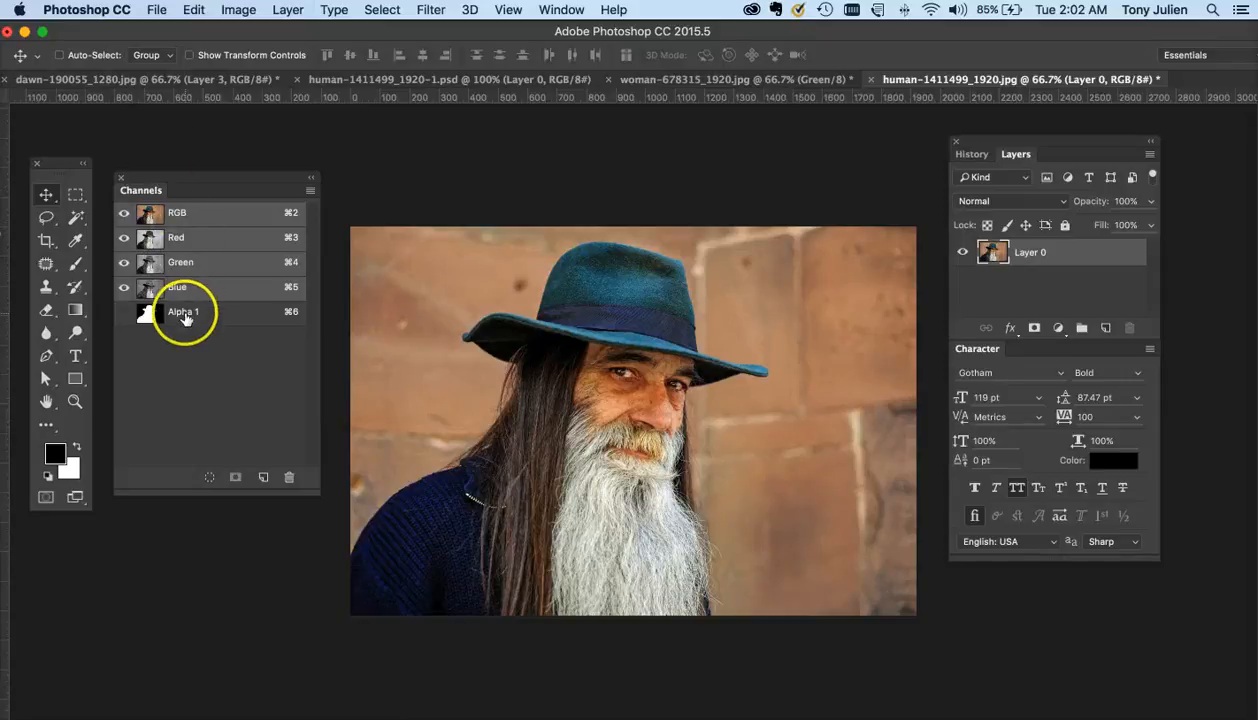
{"action": "left_click", "coordinate": [185, 318]}
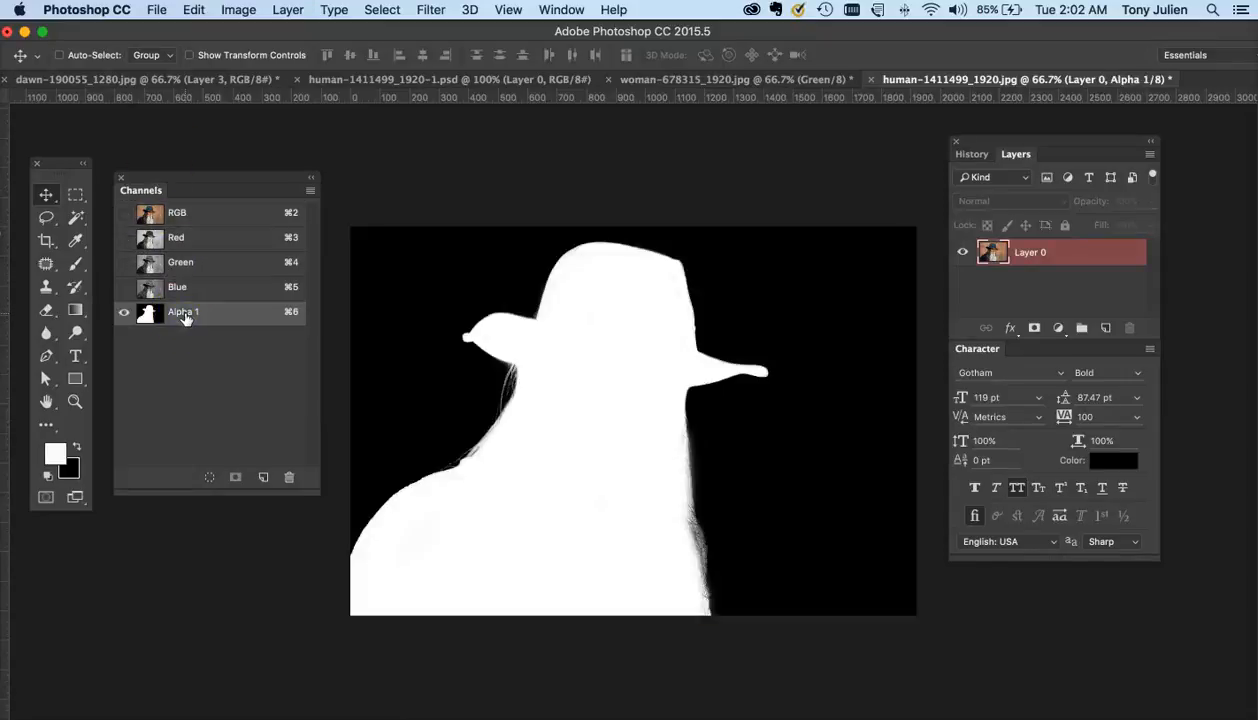
{"action": "left_click", "coordinate": [210, 481]}
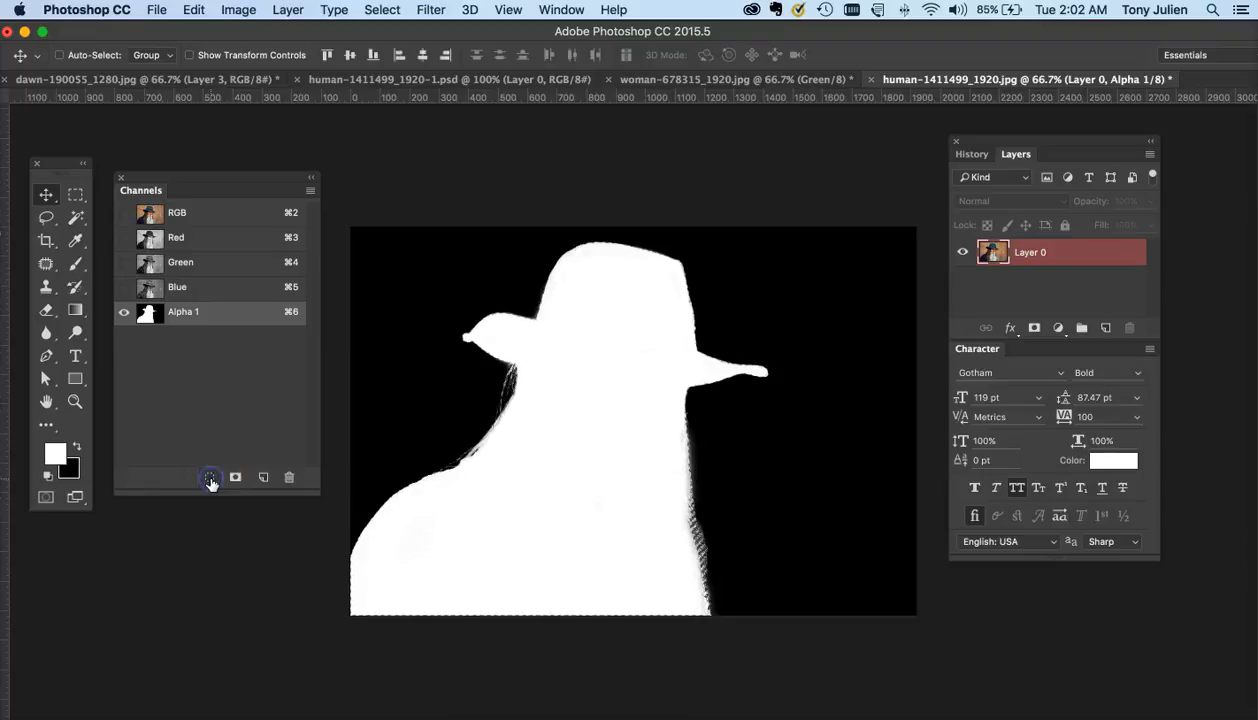
{"action": "left_click", "coordinate": [188, 217]}
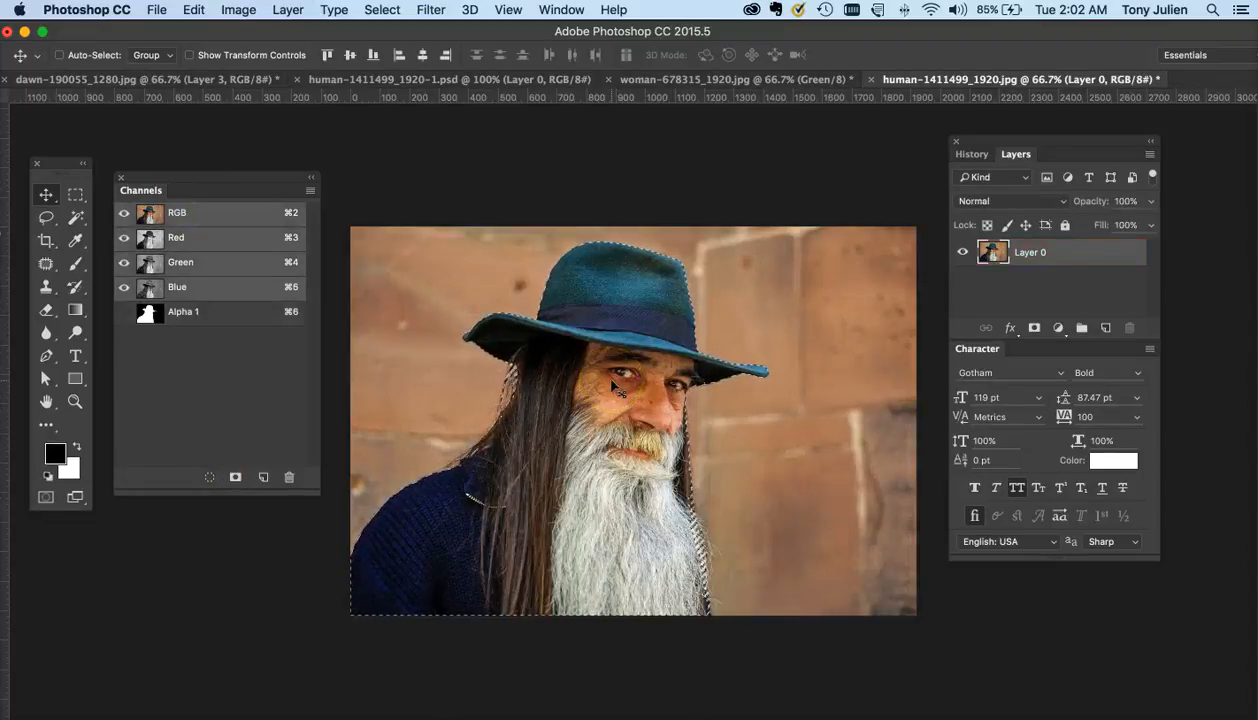